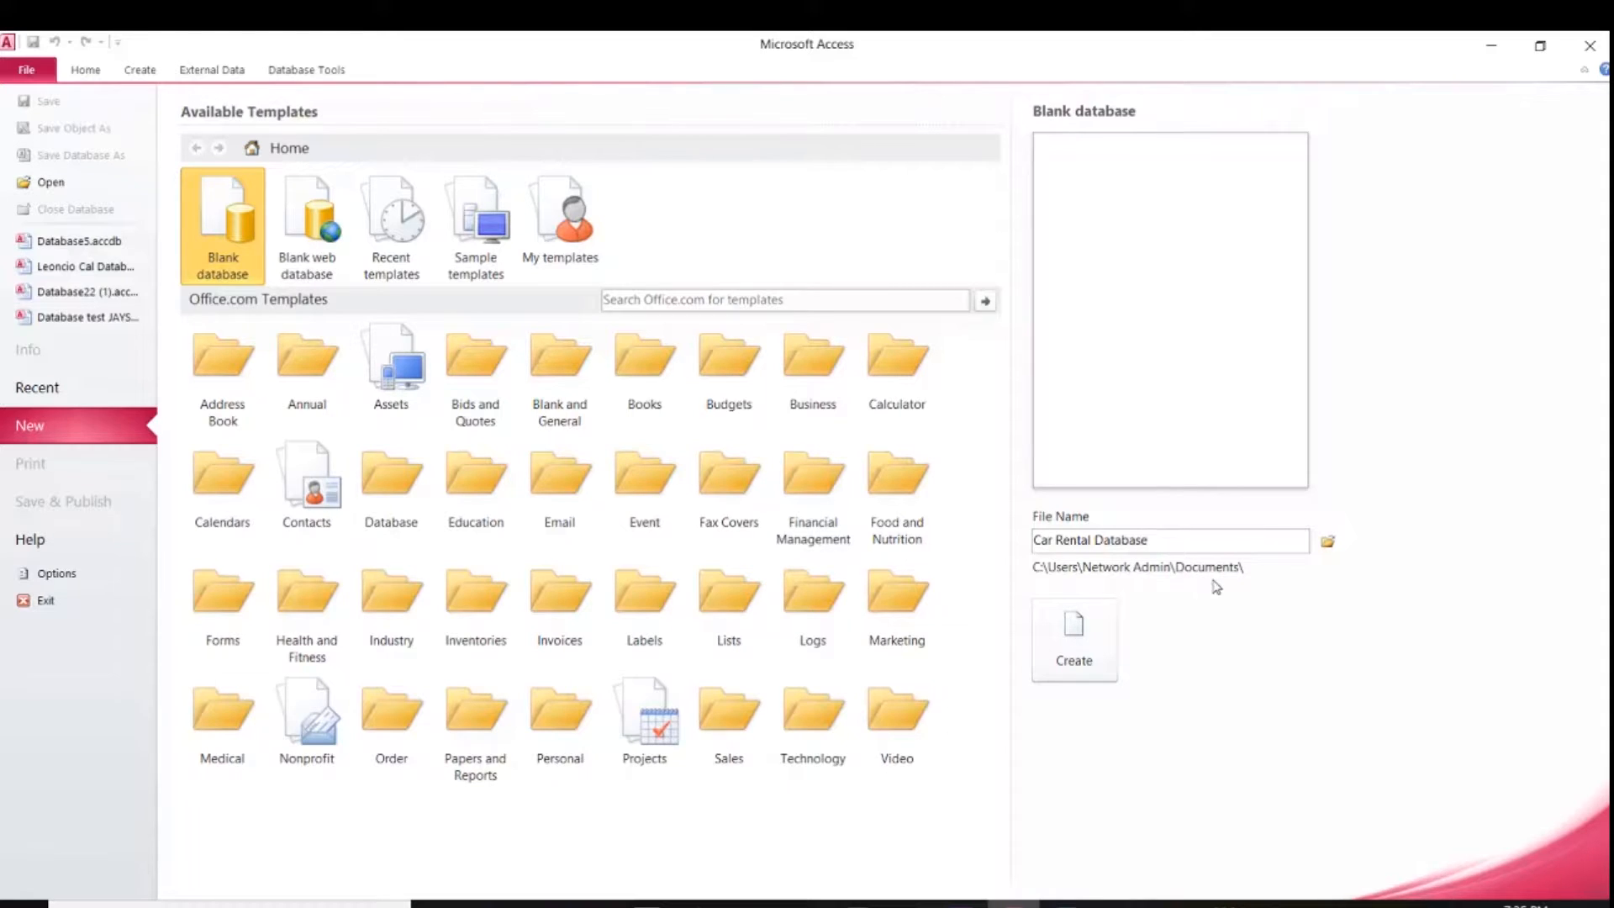
Create the blank Car Rental Database and switch its first table to Design View, saving the table as ClientTable
{"action": "left_click", "coordinate": [1084, 639]}
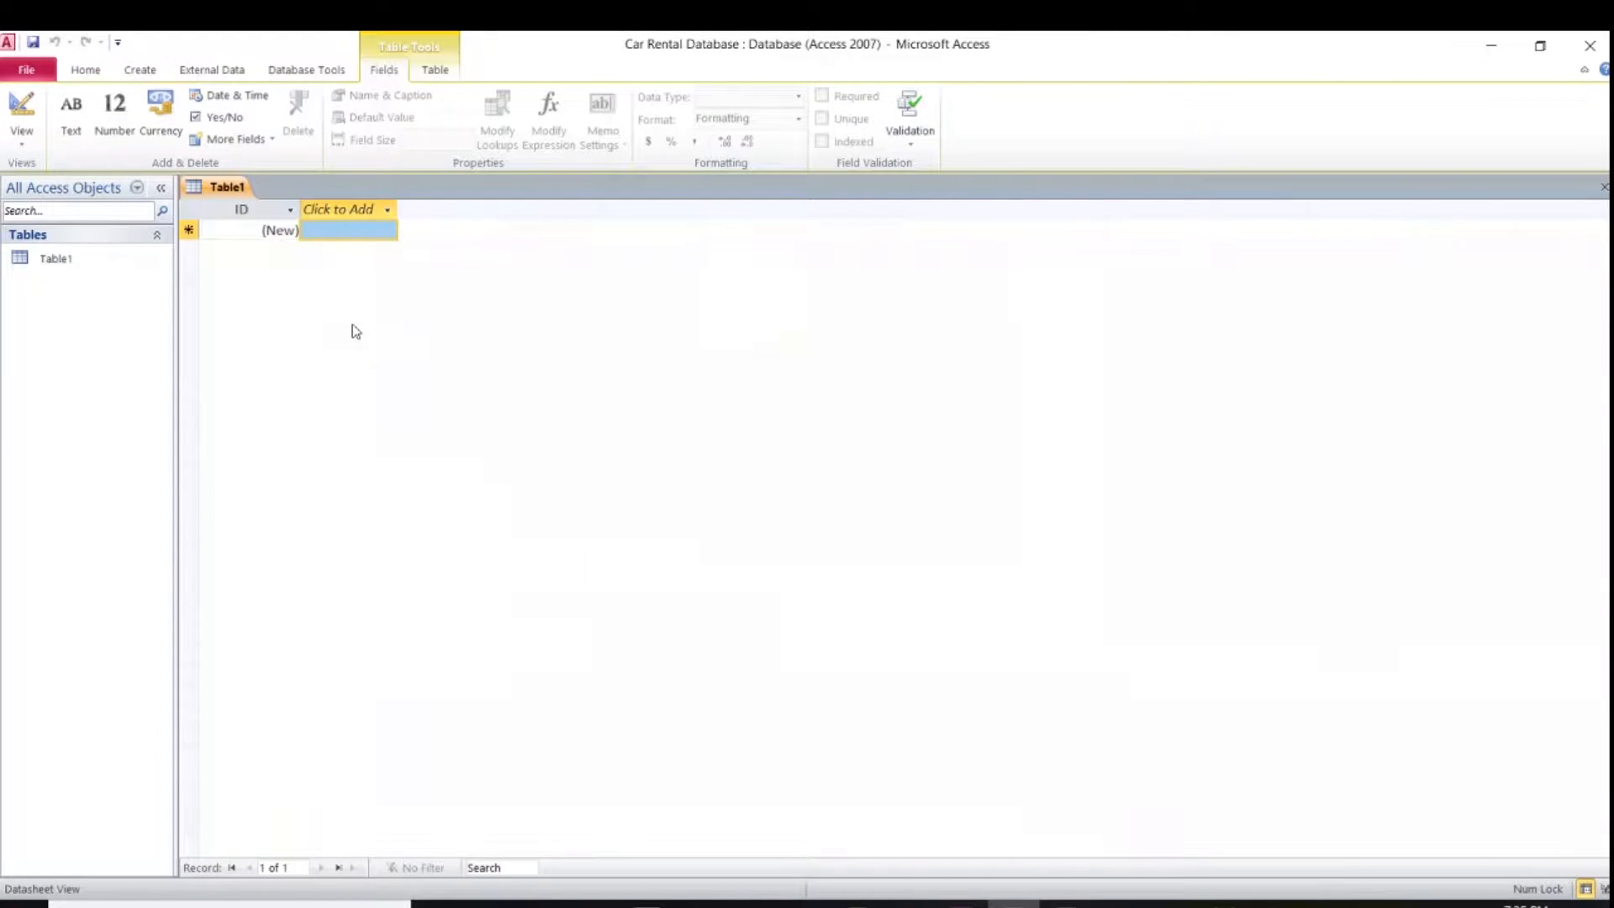
{"action": "right_click", "coordinate": [135, 264]}
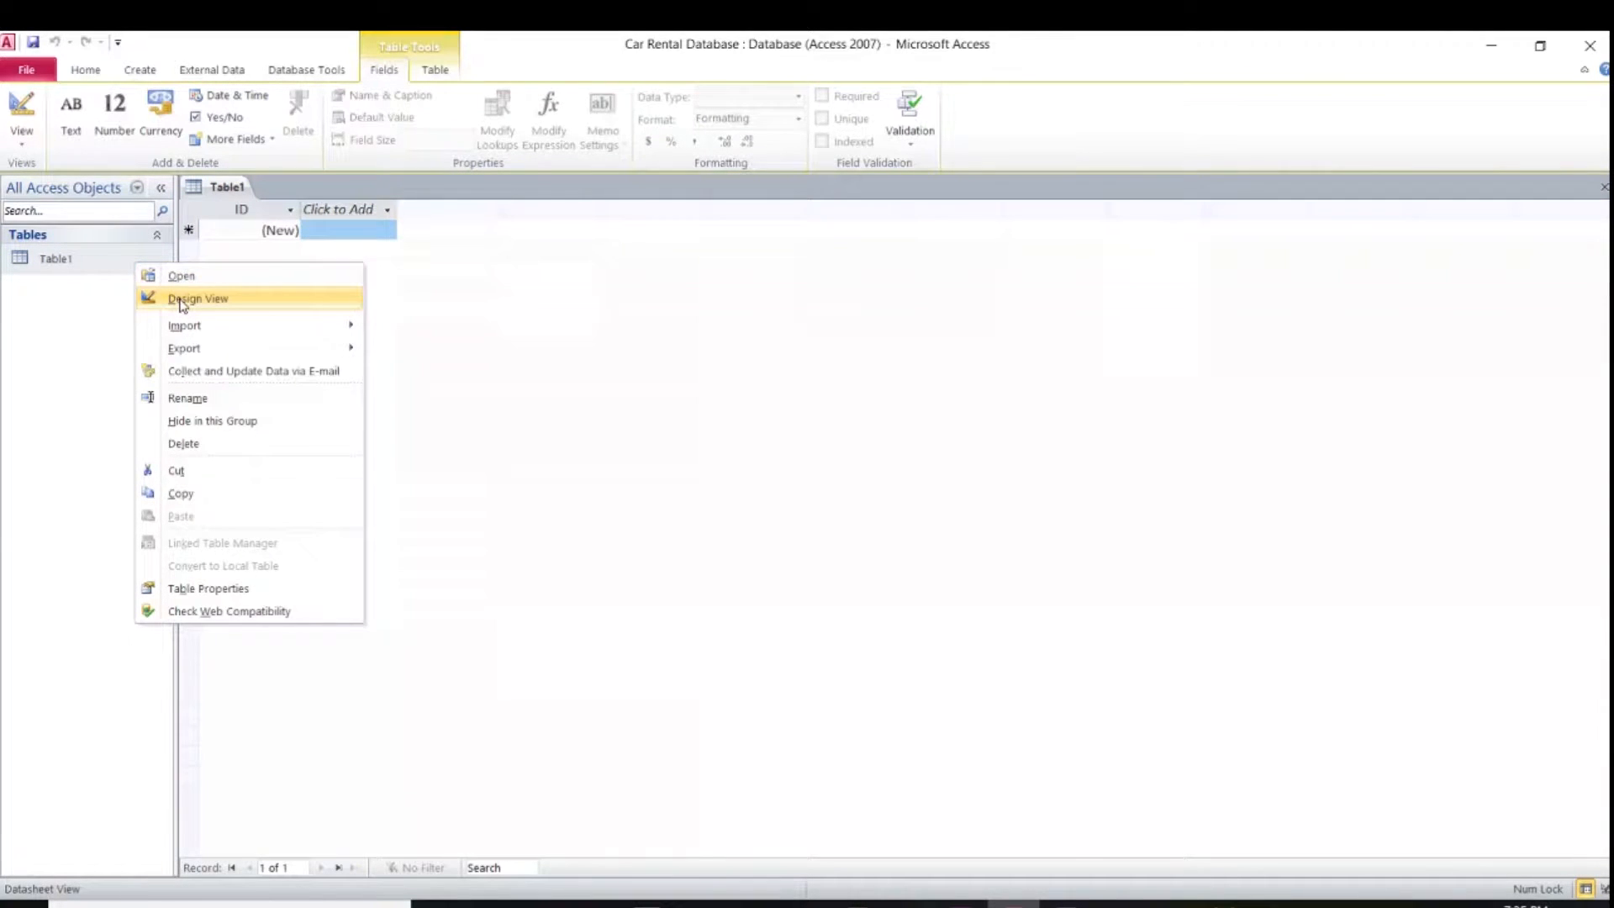
{"action": "left_click", "coordinate": [180, 300]}
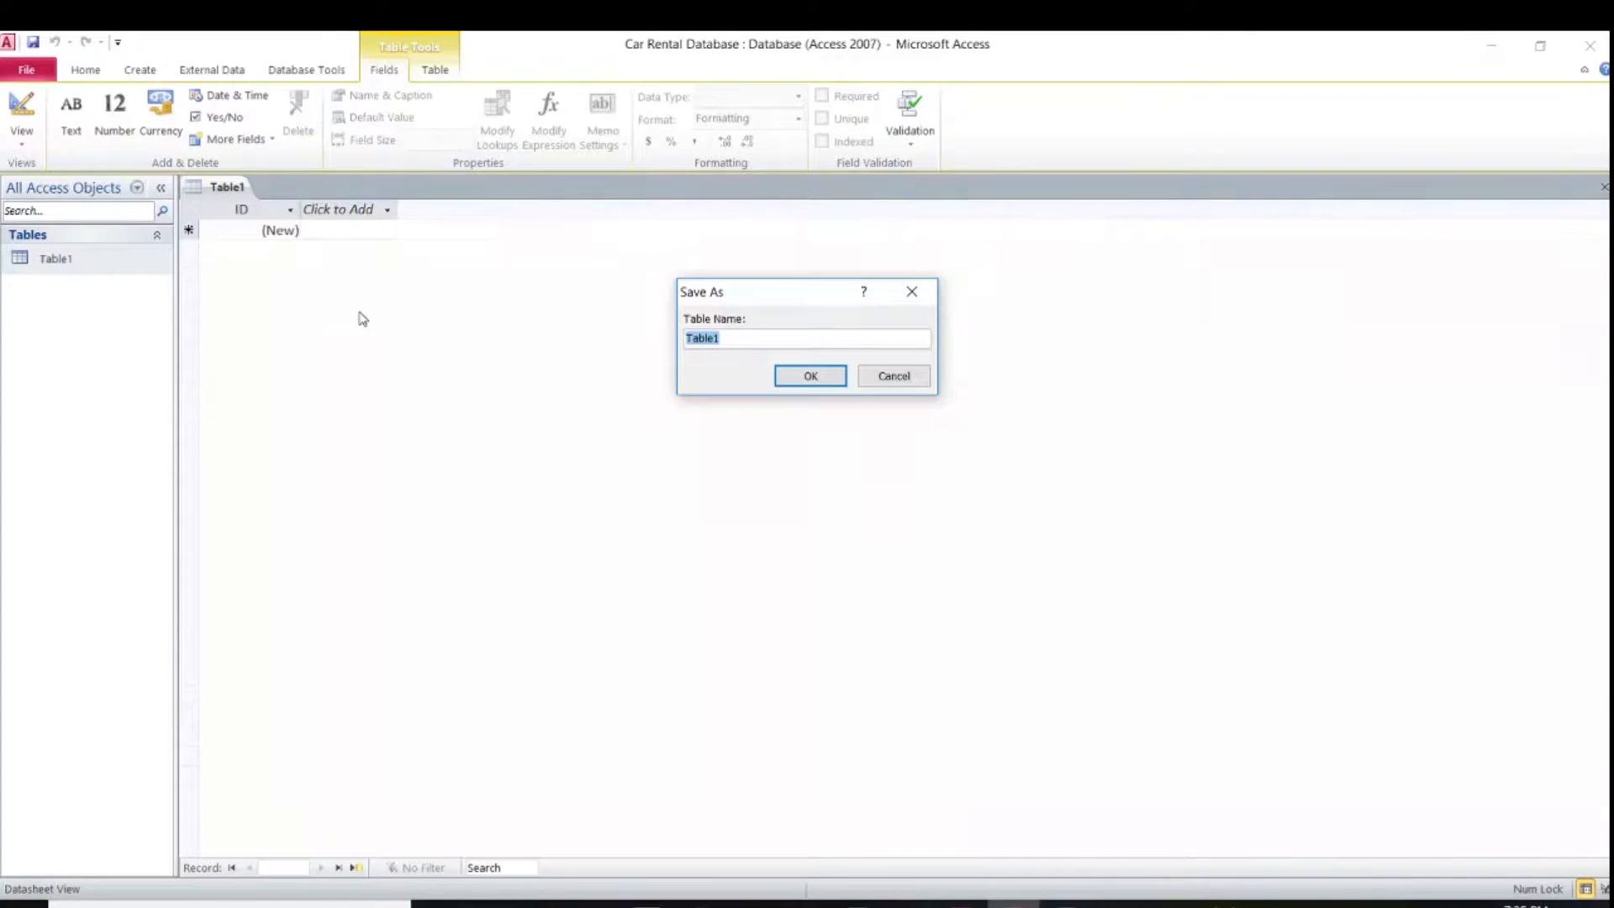
{"action": "type", "text": "ClientTable"}
{"action": "left_click", "coordinate": [797, 378]}
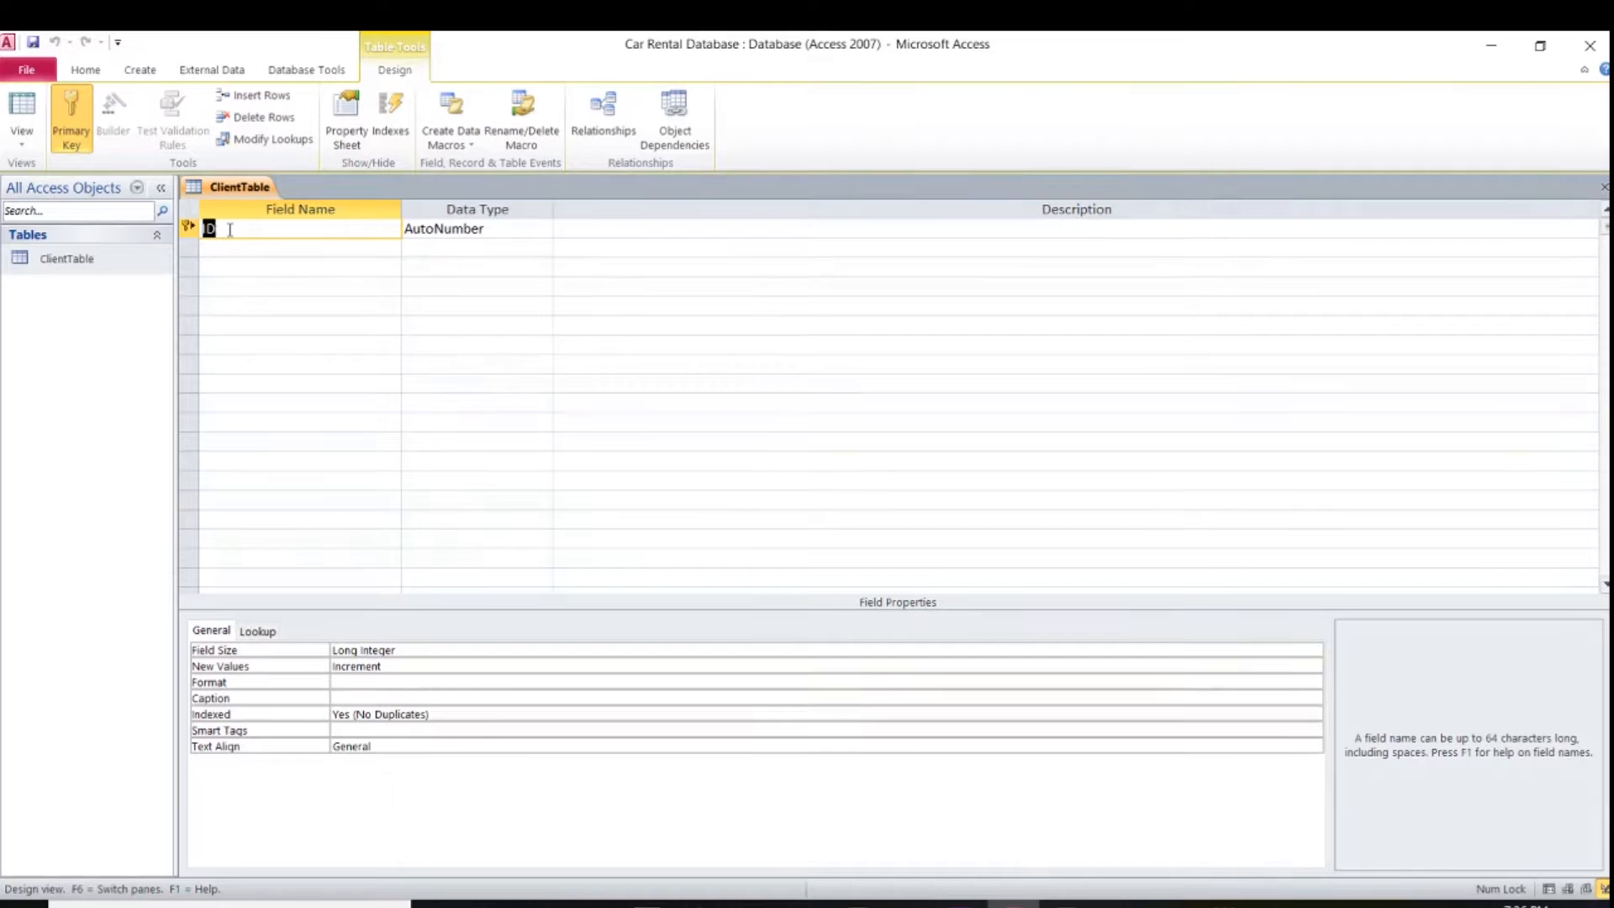
Rename the ID field to License Number and set its data type to Text
{"action": "type", "text": "License Nu,mbe"}
{"action": "key", "text": "BackSpace"}
{"action": "key", "text": "BackSpace"}
{"action": "key", "text": "BackSpace"}
{"action": "key", "text": "BackSpace"}
{"action": "type", "text": "mber"}
{"action": "left_click", "coordinate": [496, 229]}
{"action": "left_click", "coordinate": [544, 229]}
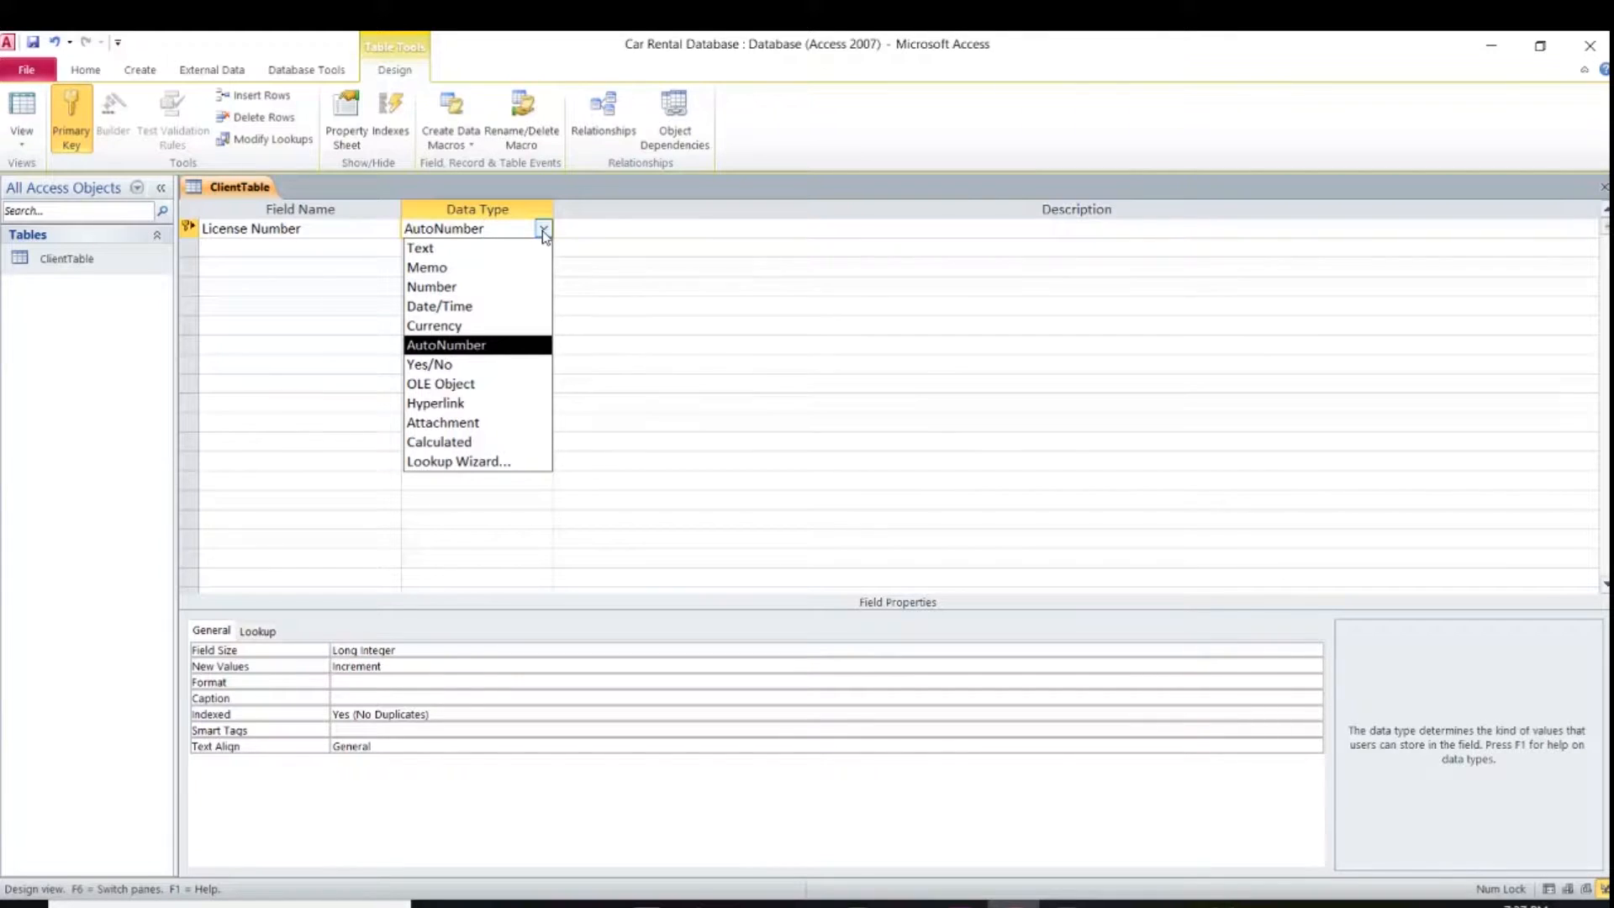
{"action": "left_click", "coordinate": [458, 250]}
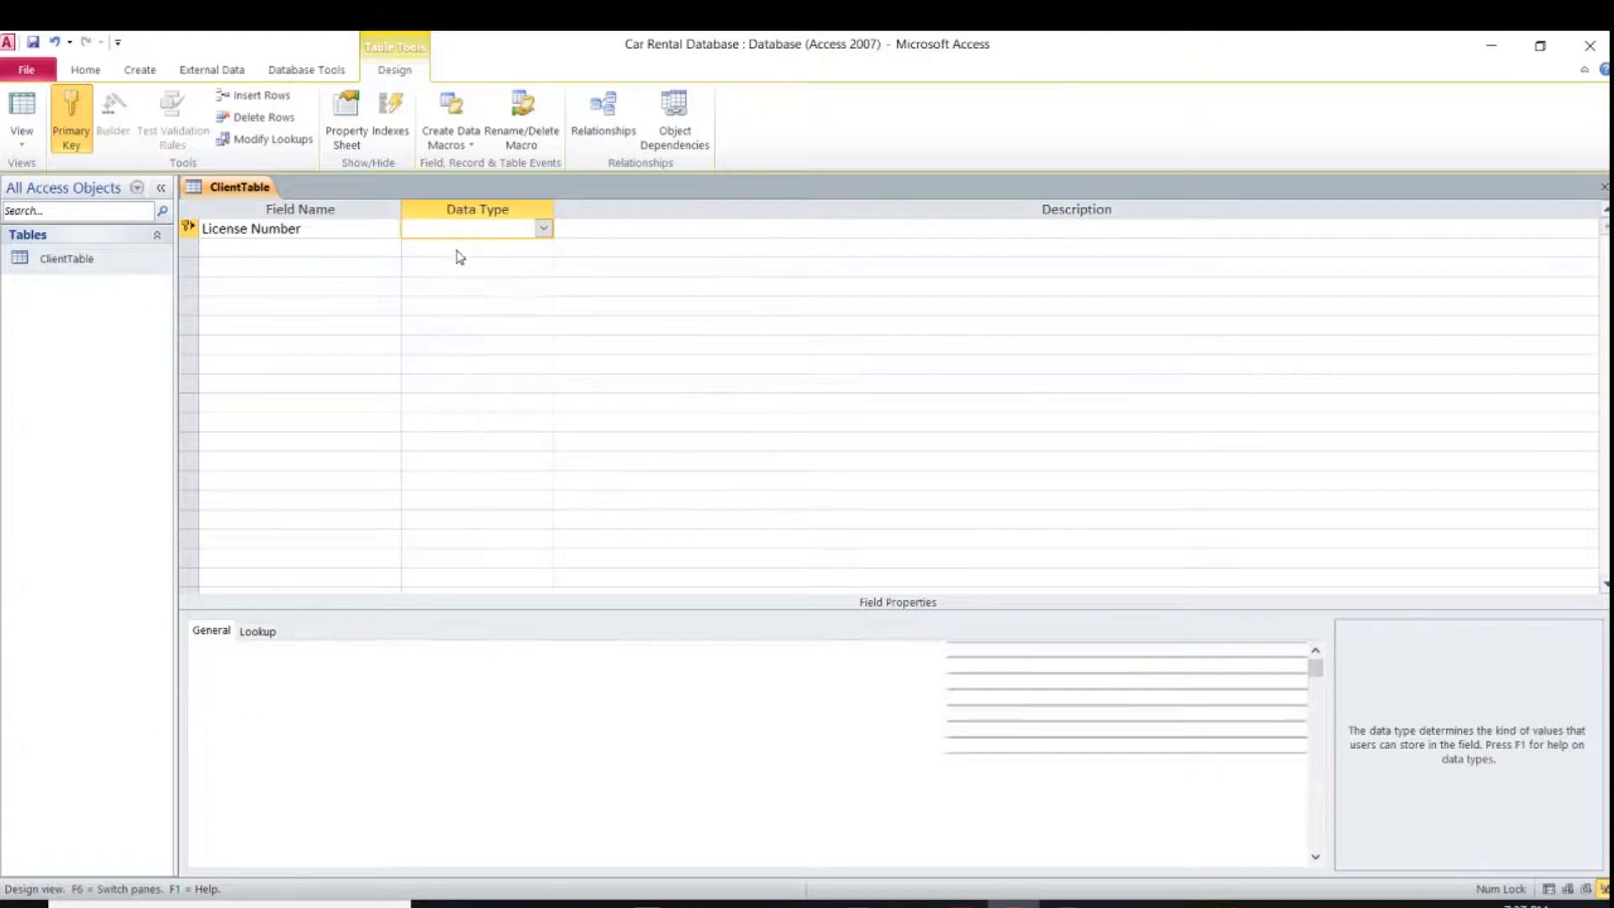
Describe the License Number field as "Drivers License Number for my renter"
{"action": "left_click", "coordinate": [601, 230]}
{"action": "type", "text": "Dr"}
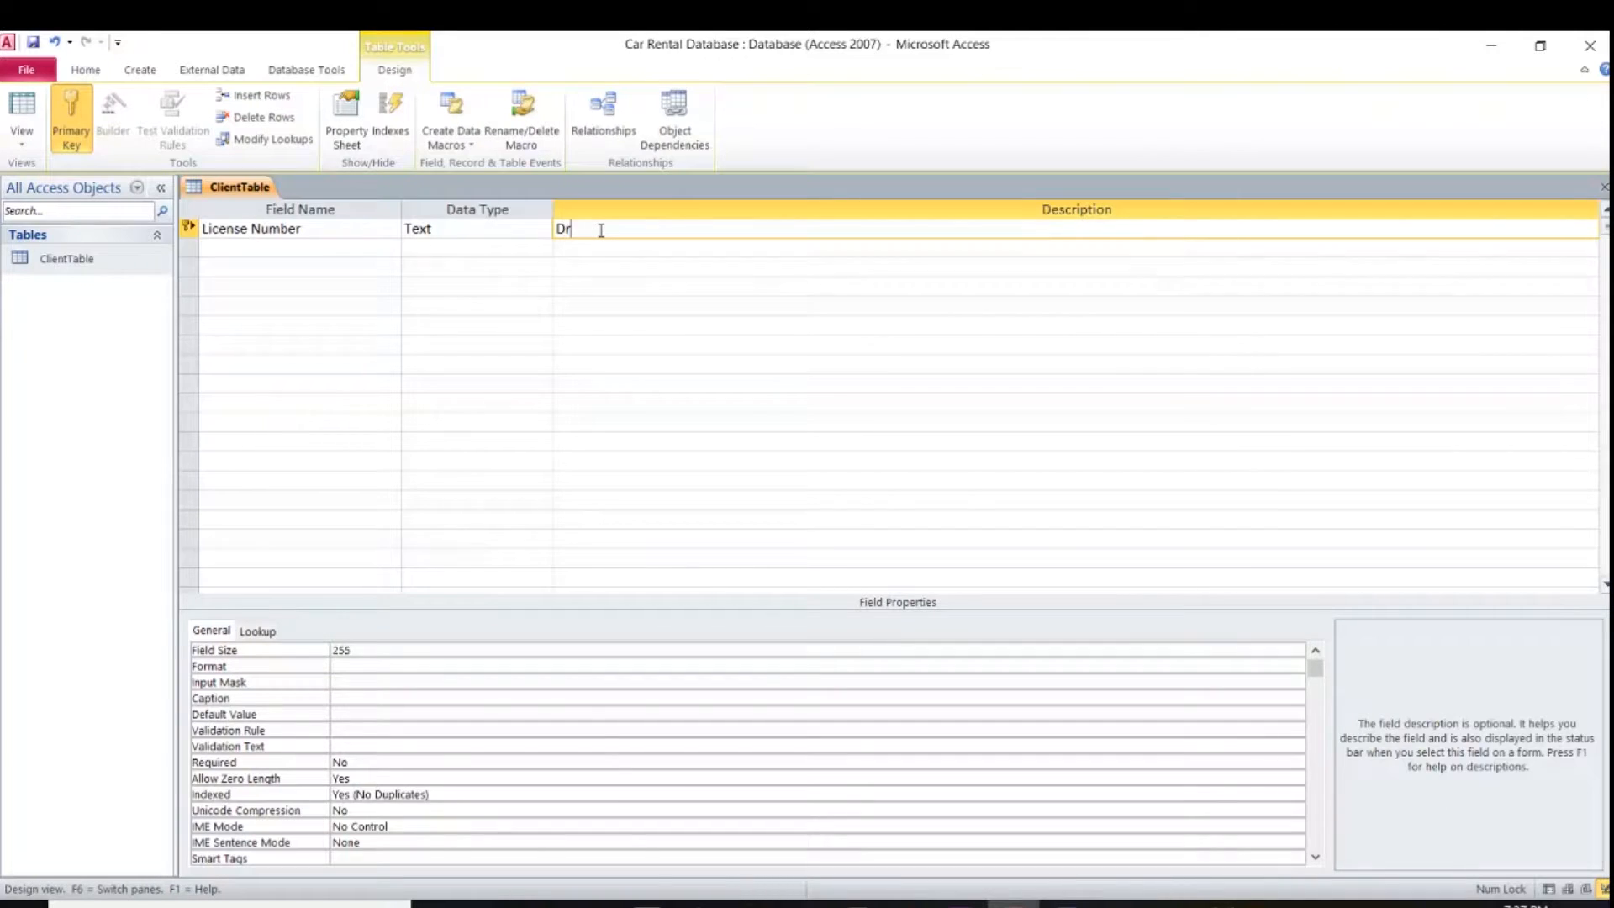
{"action": "type", "text": "ivers License Number for my renter"}
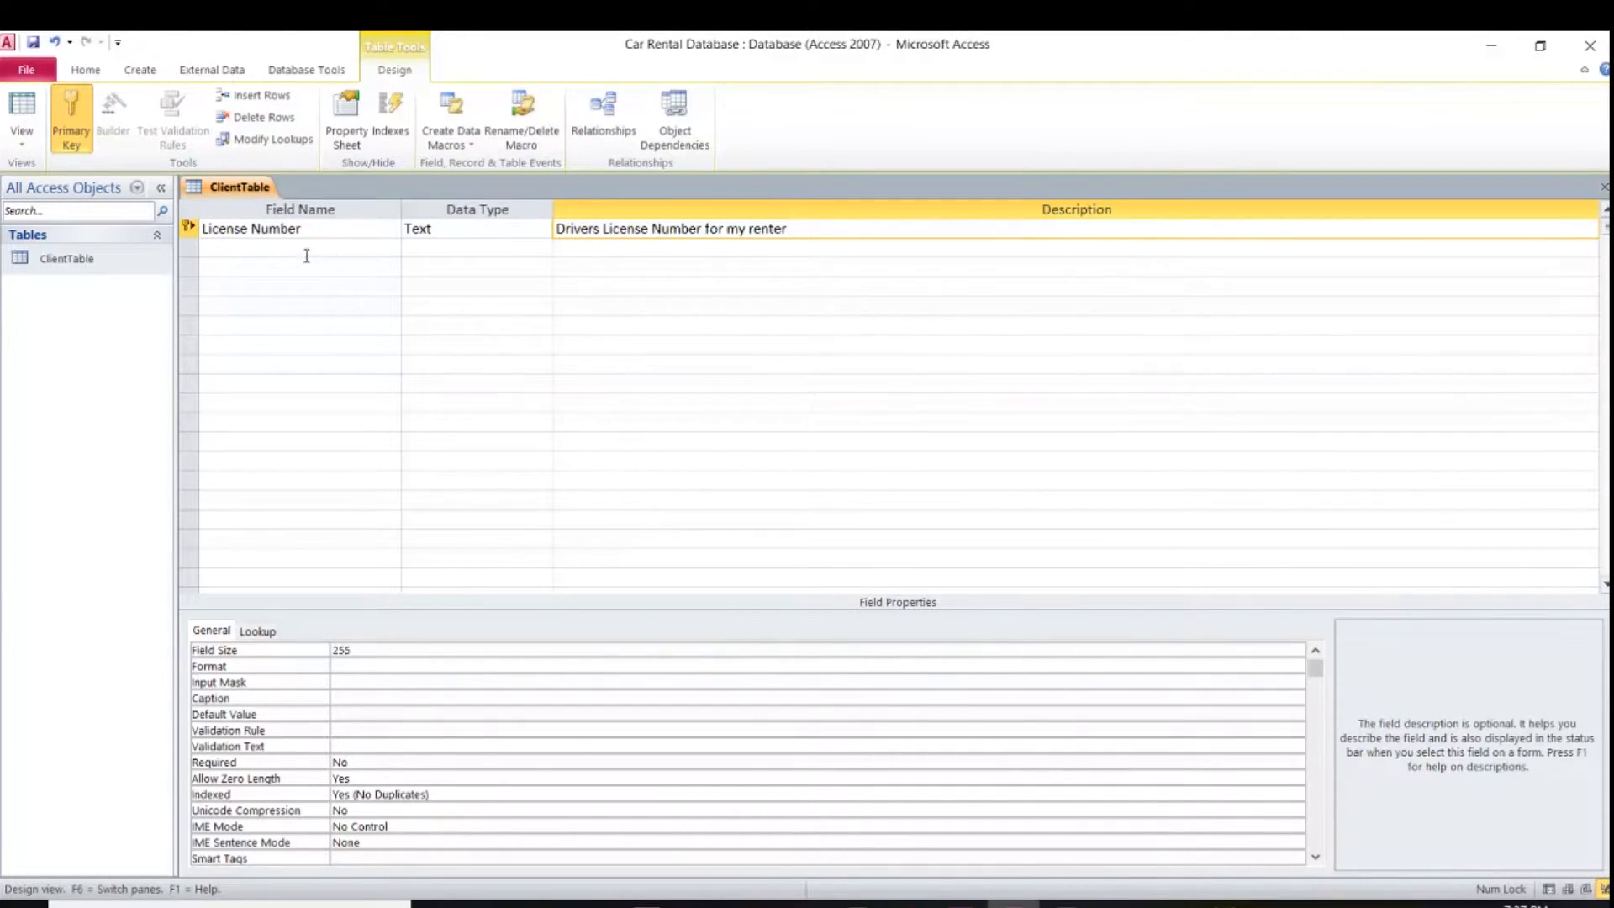
Add a First Name field with the Text data type and no description below License Number
{"action": "left_click", "coordinate": [263, 248]}
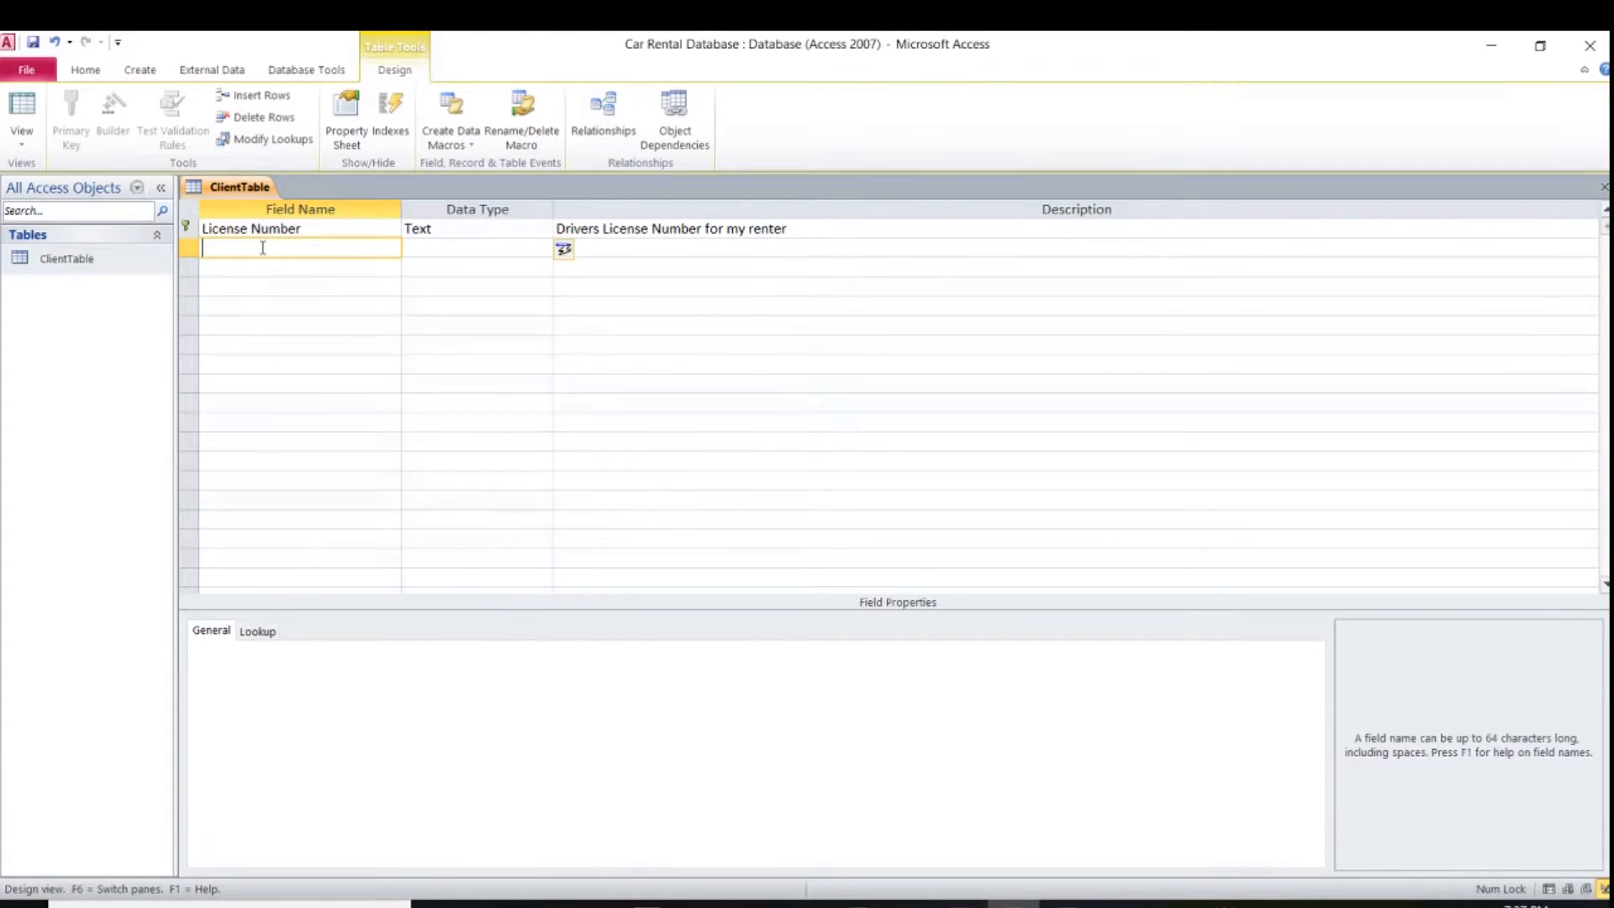
{"action": "type", "text": "Firsdt"}
{"action": "key", "text": "BackSpace"}
{"action": "key", "text": "BackSpace"}
{"action": "key", "text": "BackSpace"}
{"action": "key", "text": "BackSpace"}
{"action": "key", "text": "BackSpace"}
{"action": "type", "text": "rst Name"}
{"action": "key", "text": "Tab"}
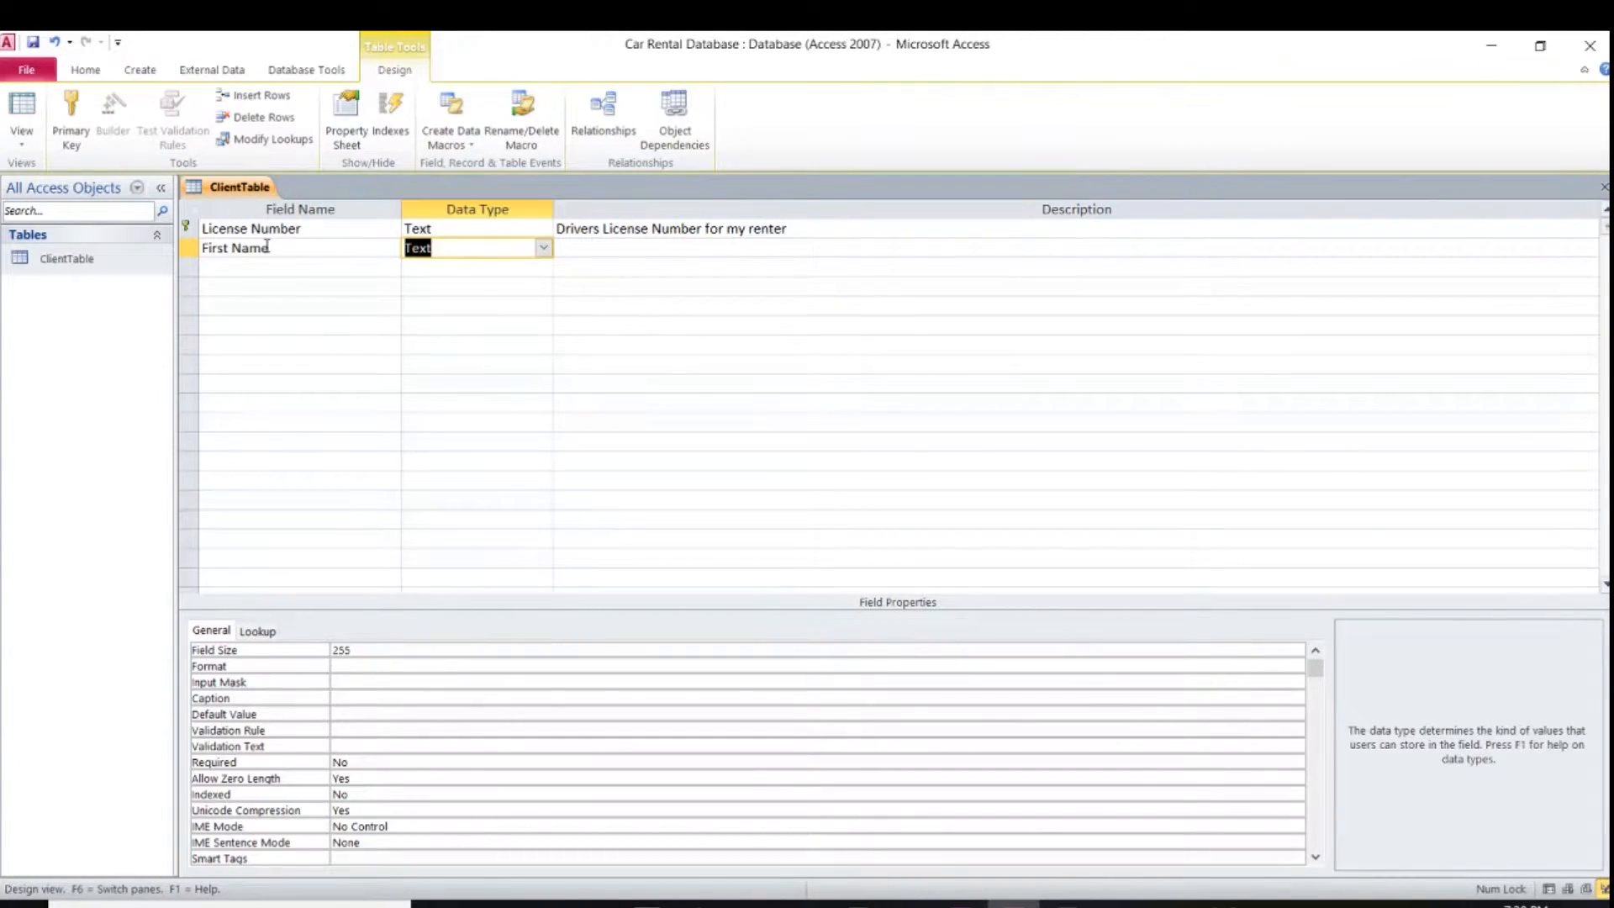
{"action": "key", "text": "Tab"}
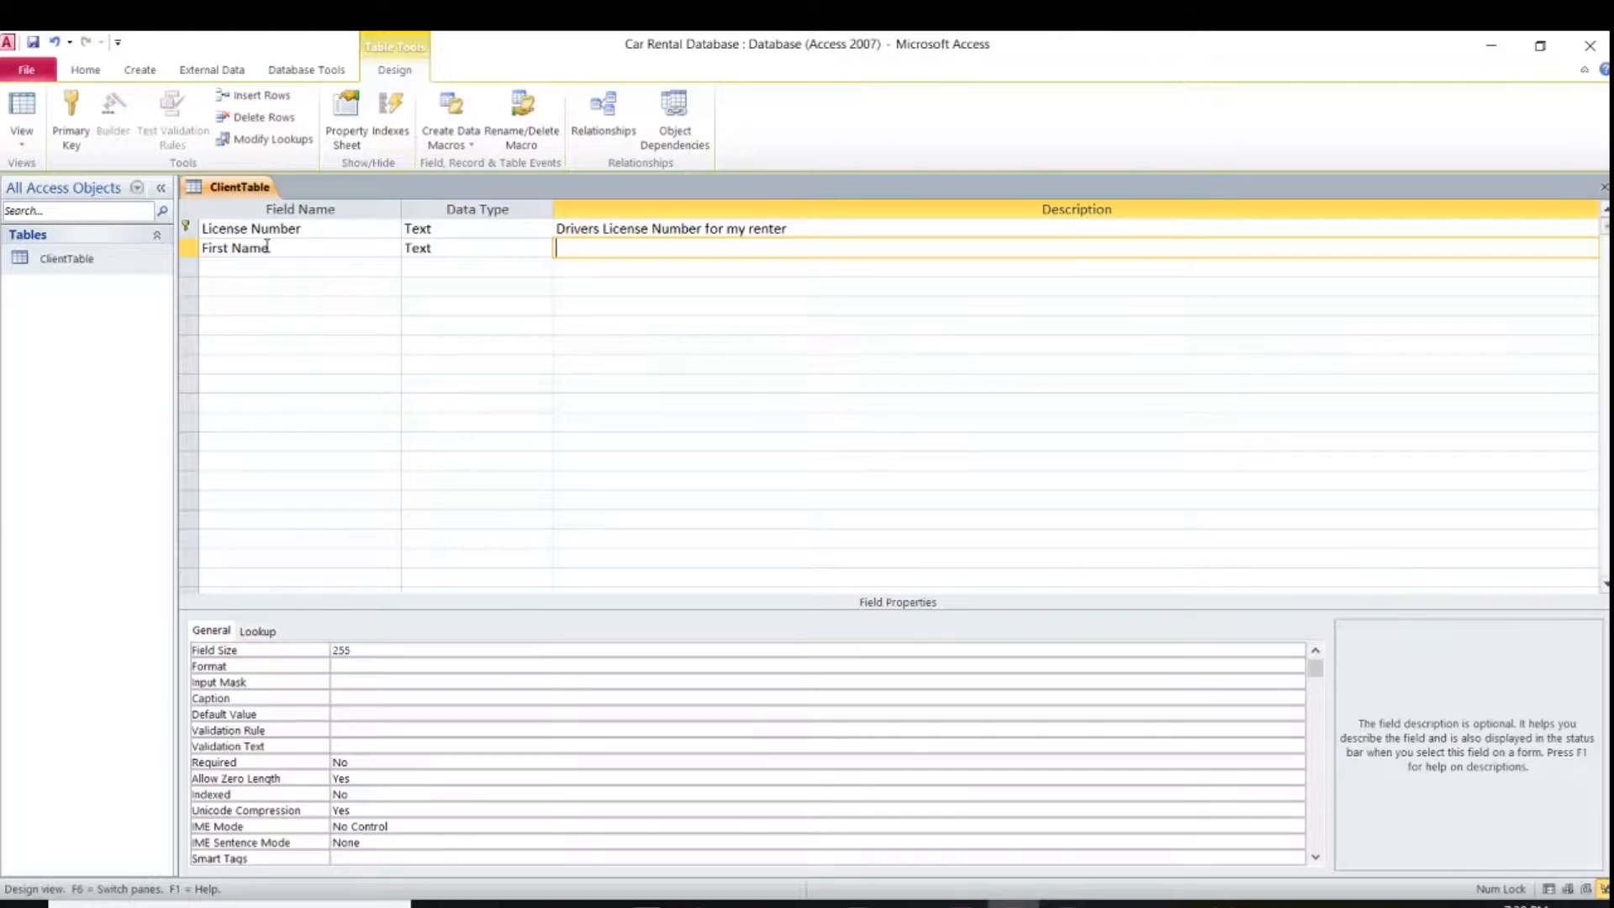
{"action": "key", "text": "Tab"}
Add Last Name and Gender fields, both with the Text data type and no description
{"action": "type", "text": "Last"}
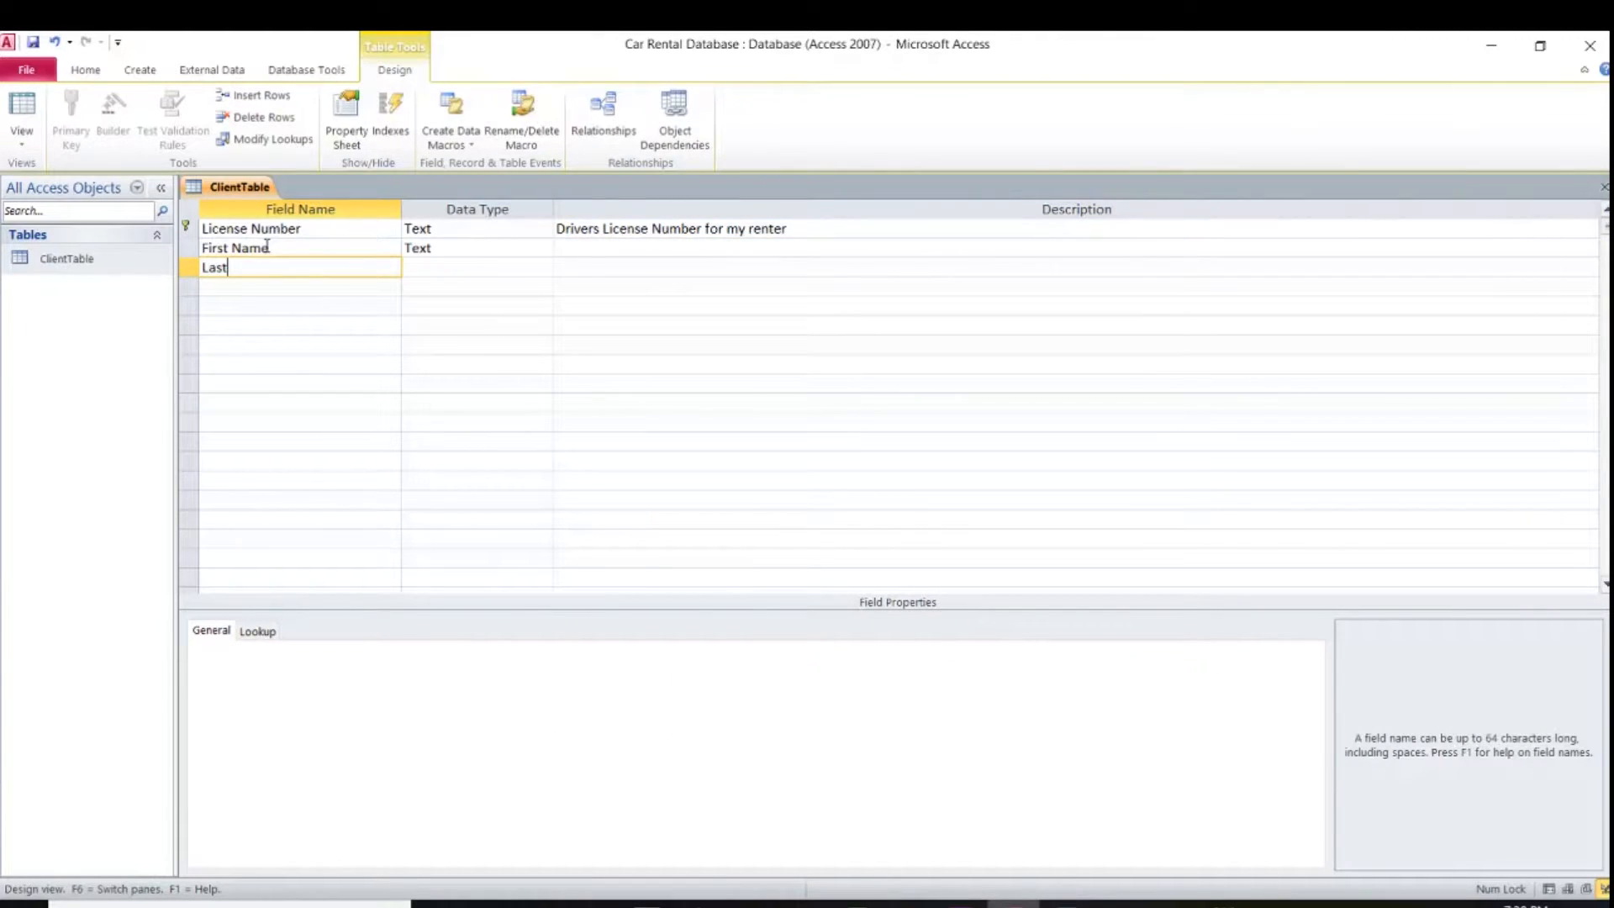
{"action": "type", "text": " Name"}
{"action": "key", "text": "Tab"}
{"action": "key", "text": "Tab"}
{"action": "key", "text": "Tab"}
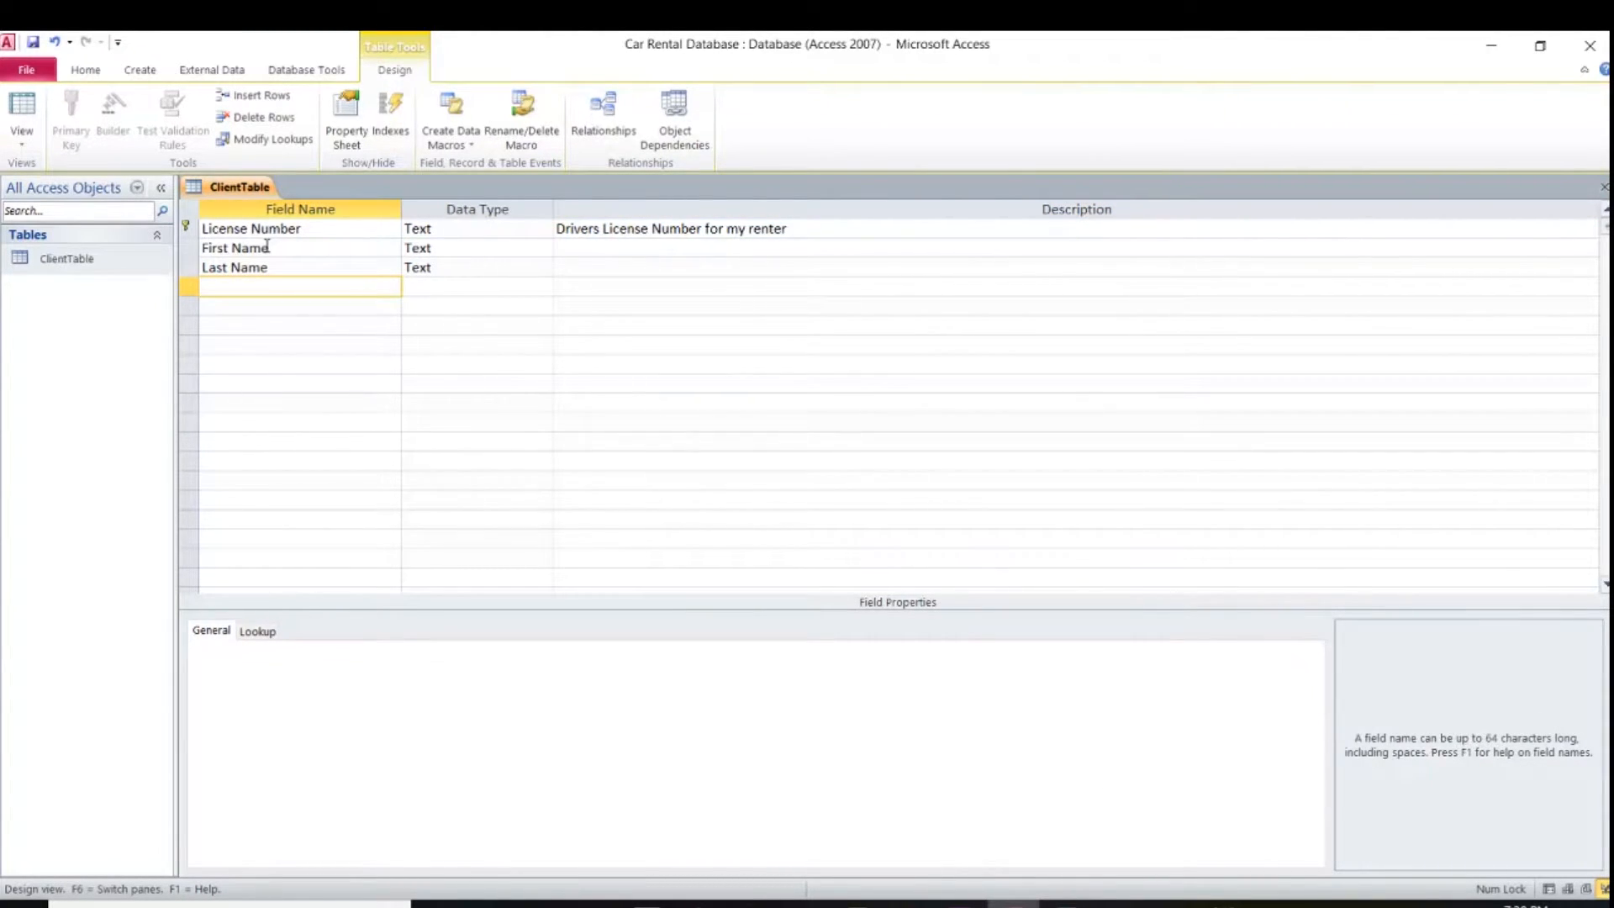
{"action": "type", "text": "Gender"}
{"action": "key", "text": "Tab"}
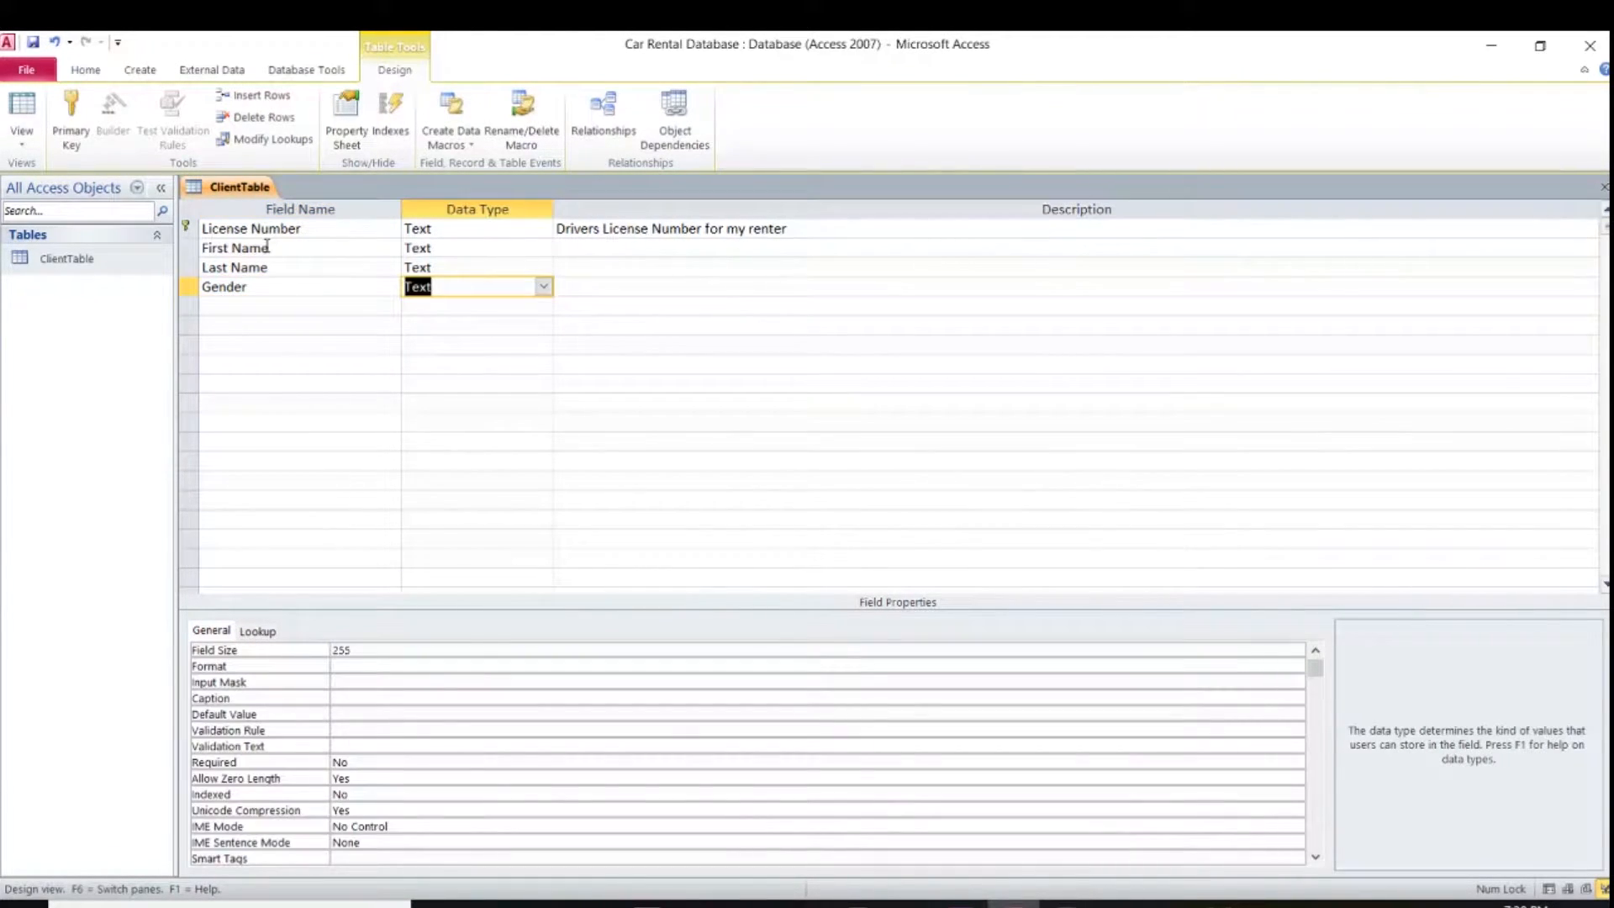
{"action": "key", "text": "Tab"}
{"action": "key", "text": "Tab"}
Add a Date of Birth field below Gender, keeping the default data type and no description
{"action": "type", "text": "D"}
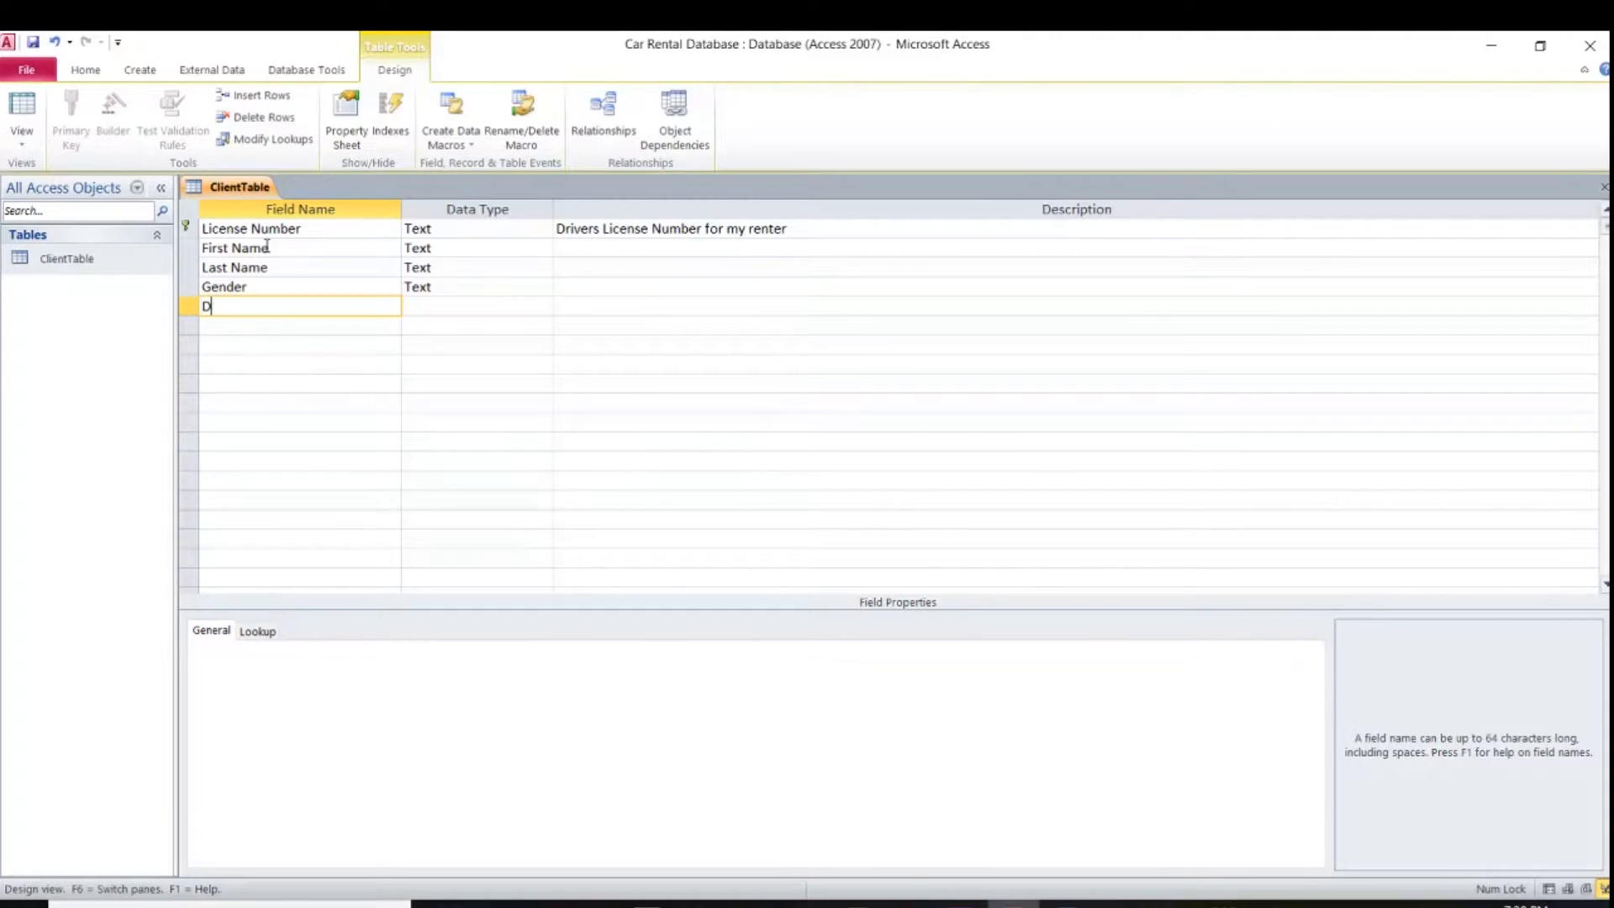
{"action": "type", "text": "ate of Birth"}
{"action": "key", "text": "Tab"}
{"action": "key", "text": "Tab"}
{"action": "key", "text": "Tab"}
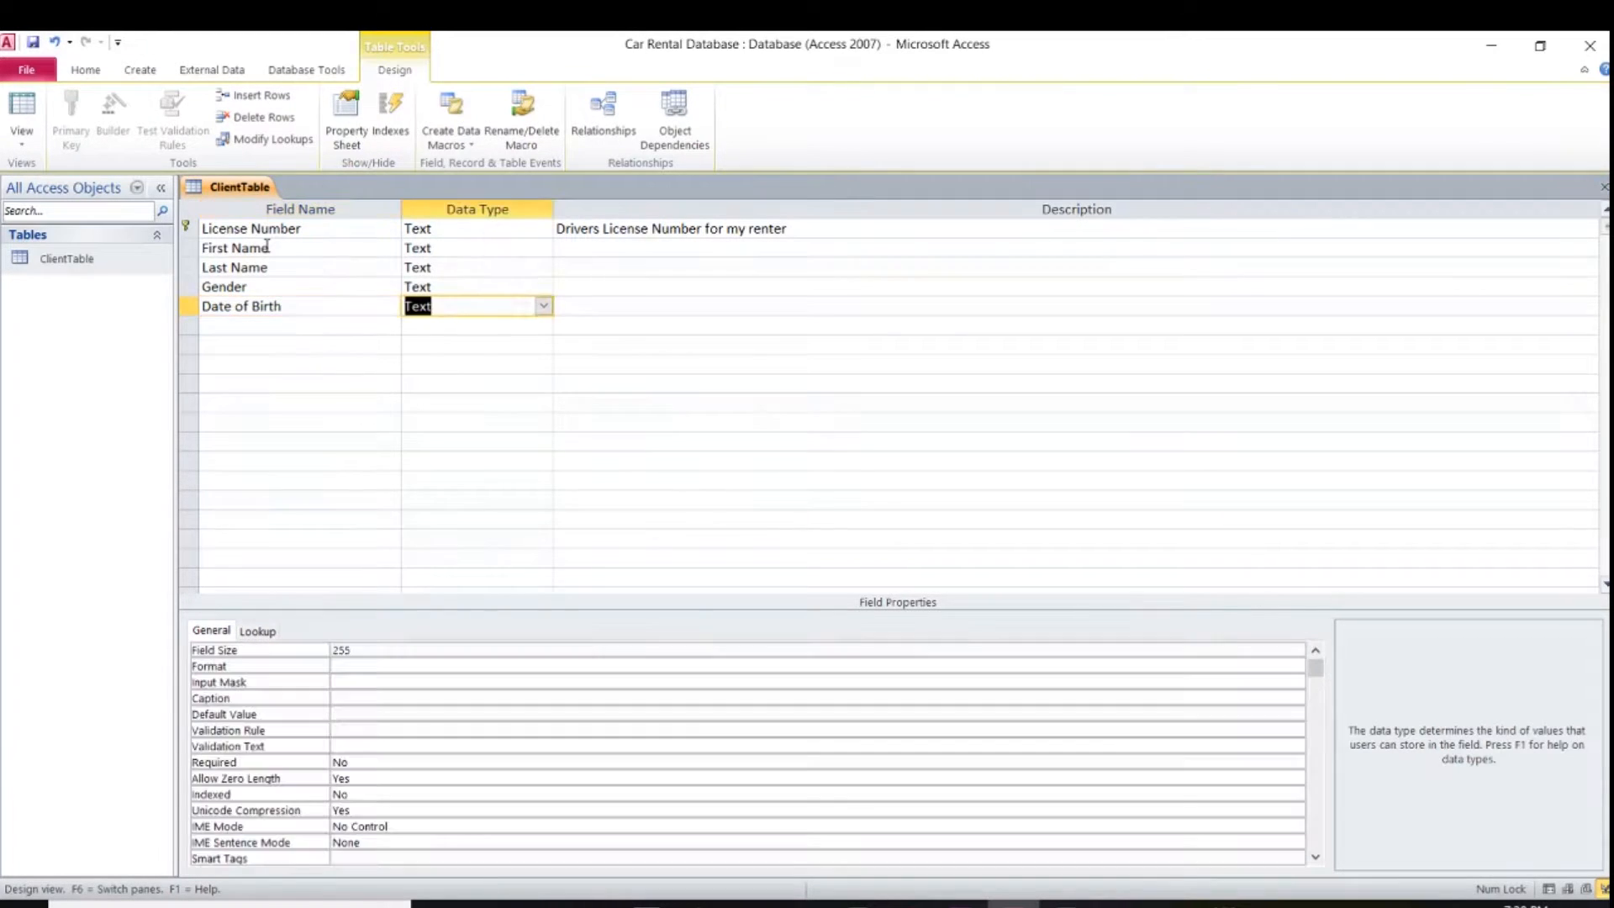
Add an address field with the Text data type below Date of Birth and name it First Line Address
{"action": "type", "text": "Address"}
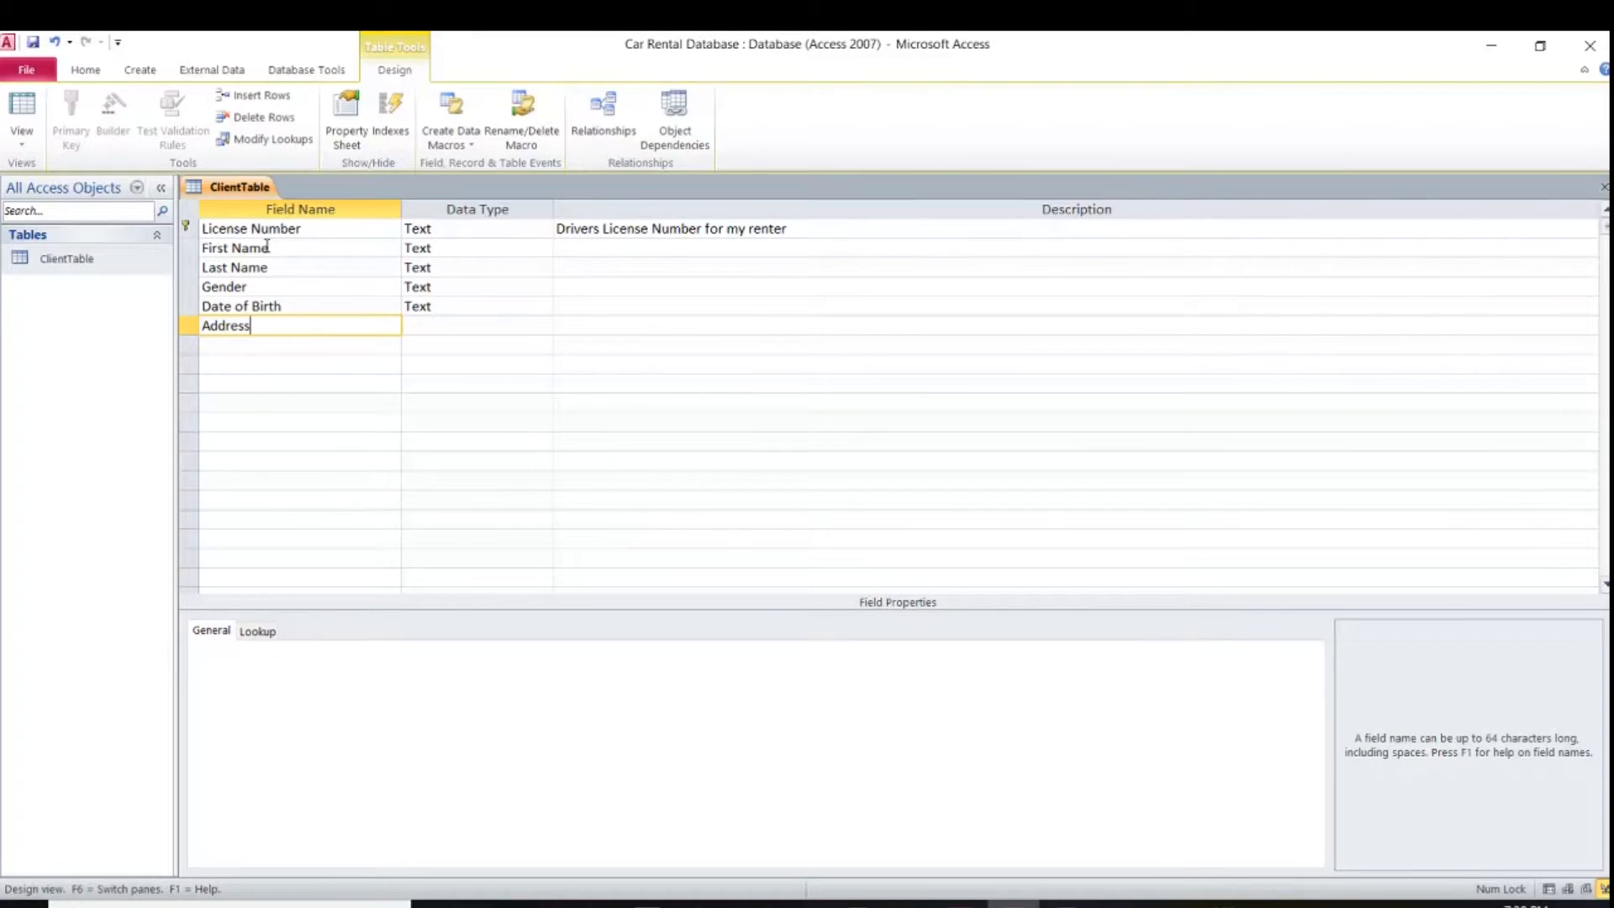
{"action": "key", "text": "Tab"}
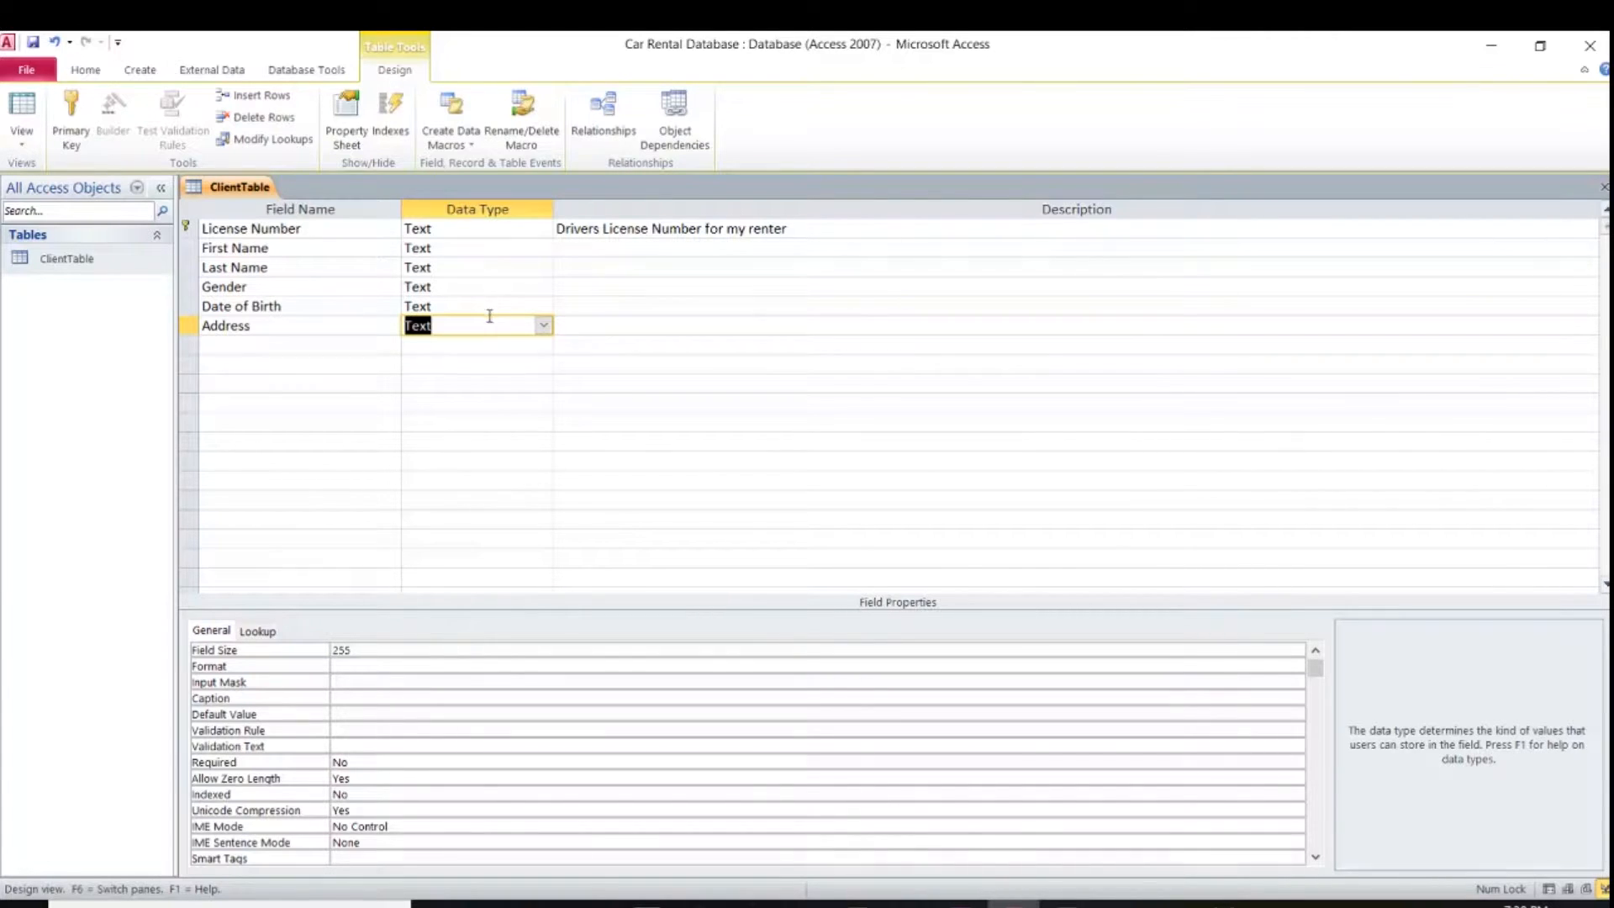
{"action": "left_click", "coordinate": [332, 325]}
{"action": "key", "text": "Left"}
{"action": "key", "text": "Left"}
{"action": "key", "text": "Left"}
{"action": "key", "text": "Left"}
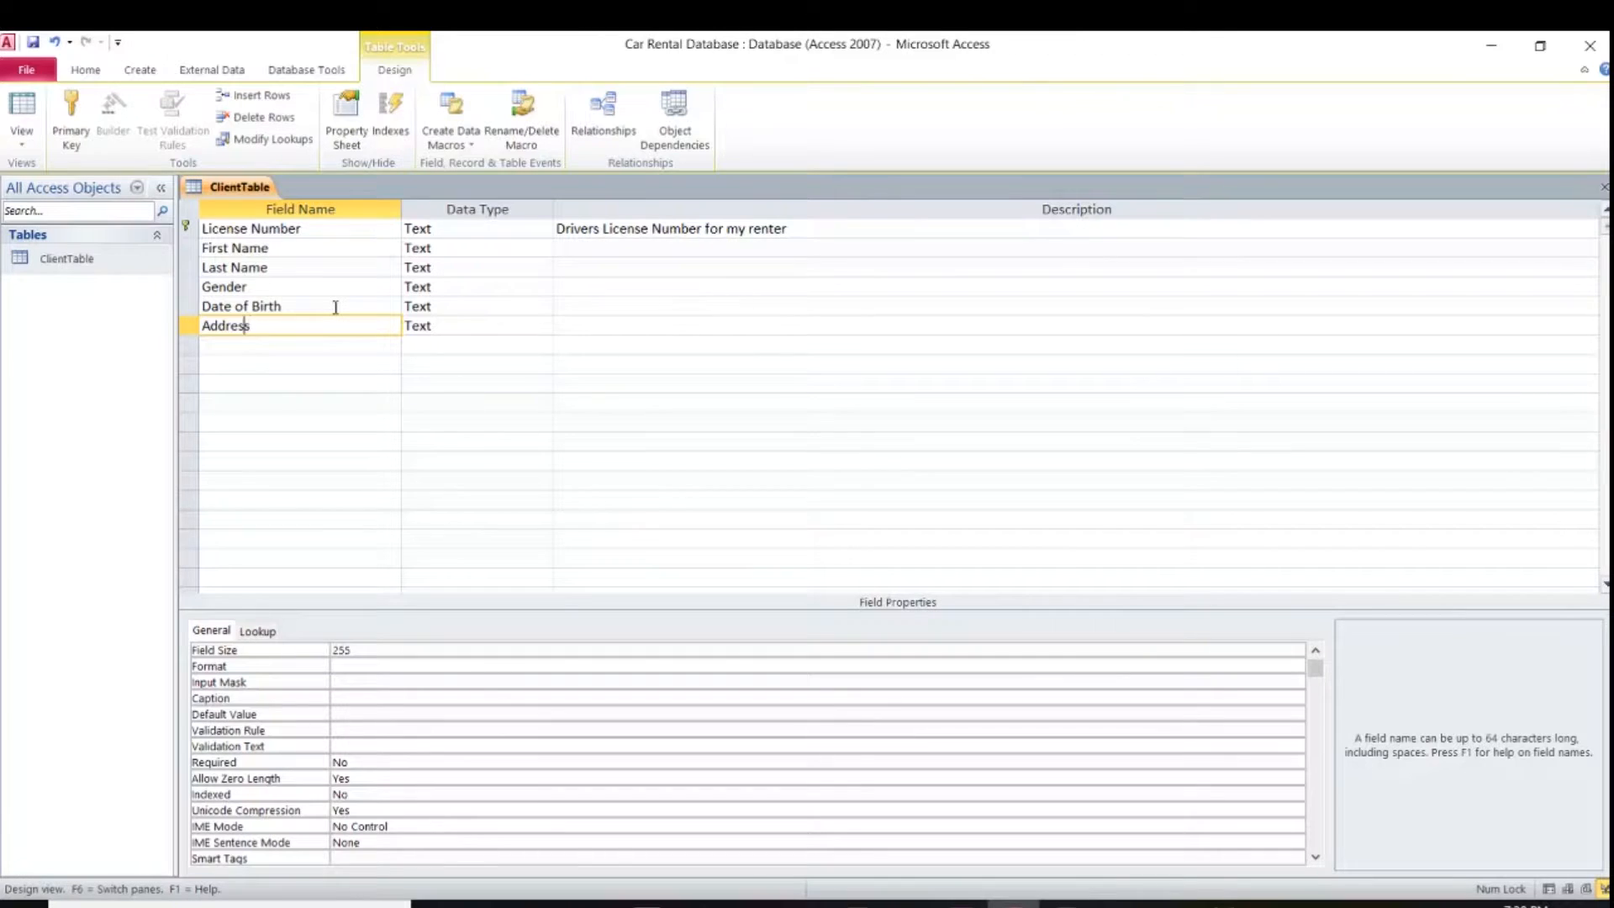
{"action": "type", "text": "First Line"}
Add a Second Line Address field with the Text data type below First Line Address
{"action": "left_click", "coordinate": [283, 343]}
{"action": "type", "text": "Second Li"}
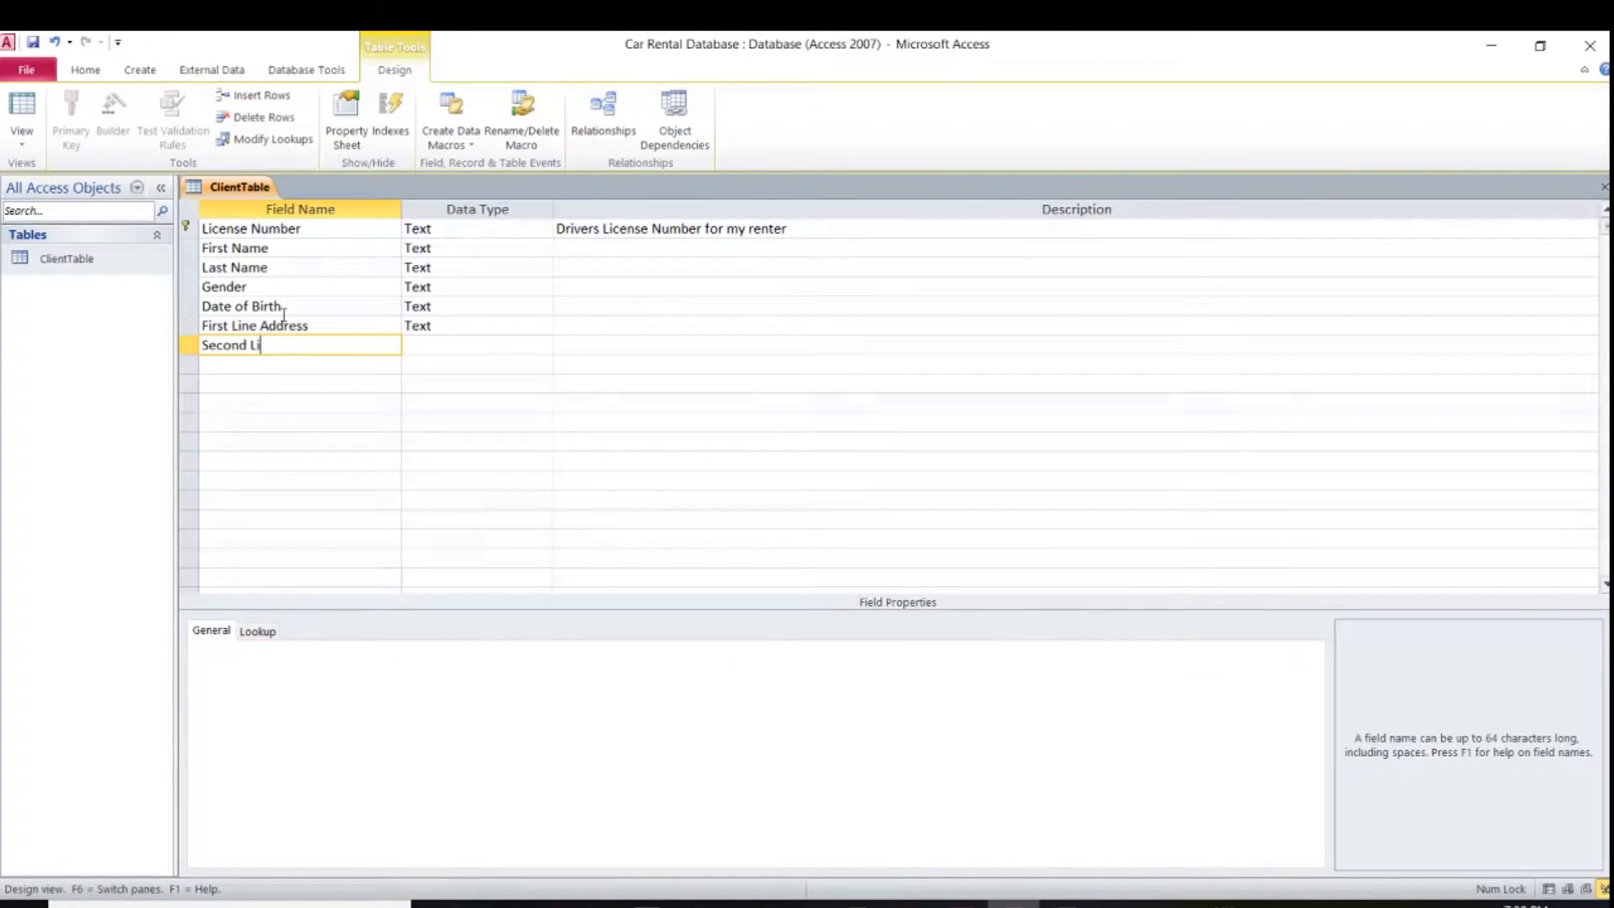
{"action": "type", "text": "ne Address"}
{"action": "left_click", "coordinate": [439, 346]}
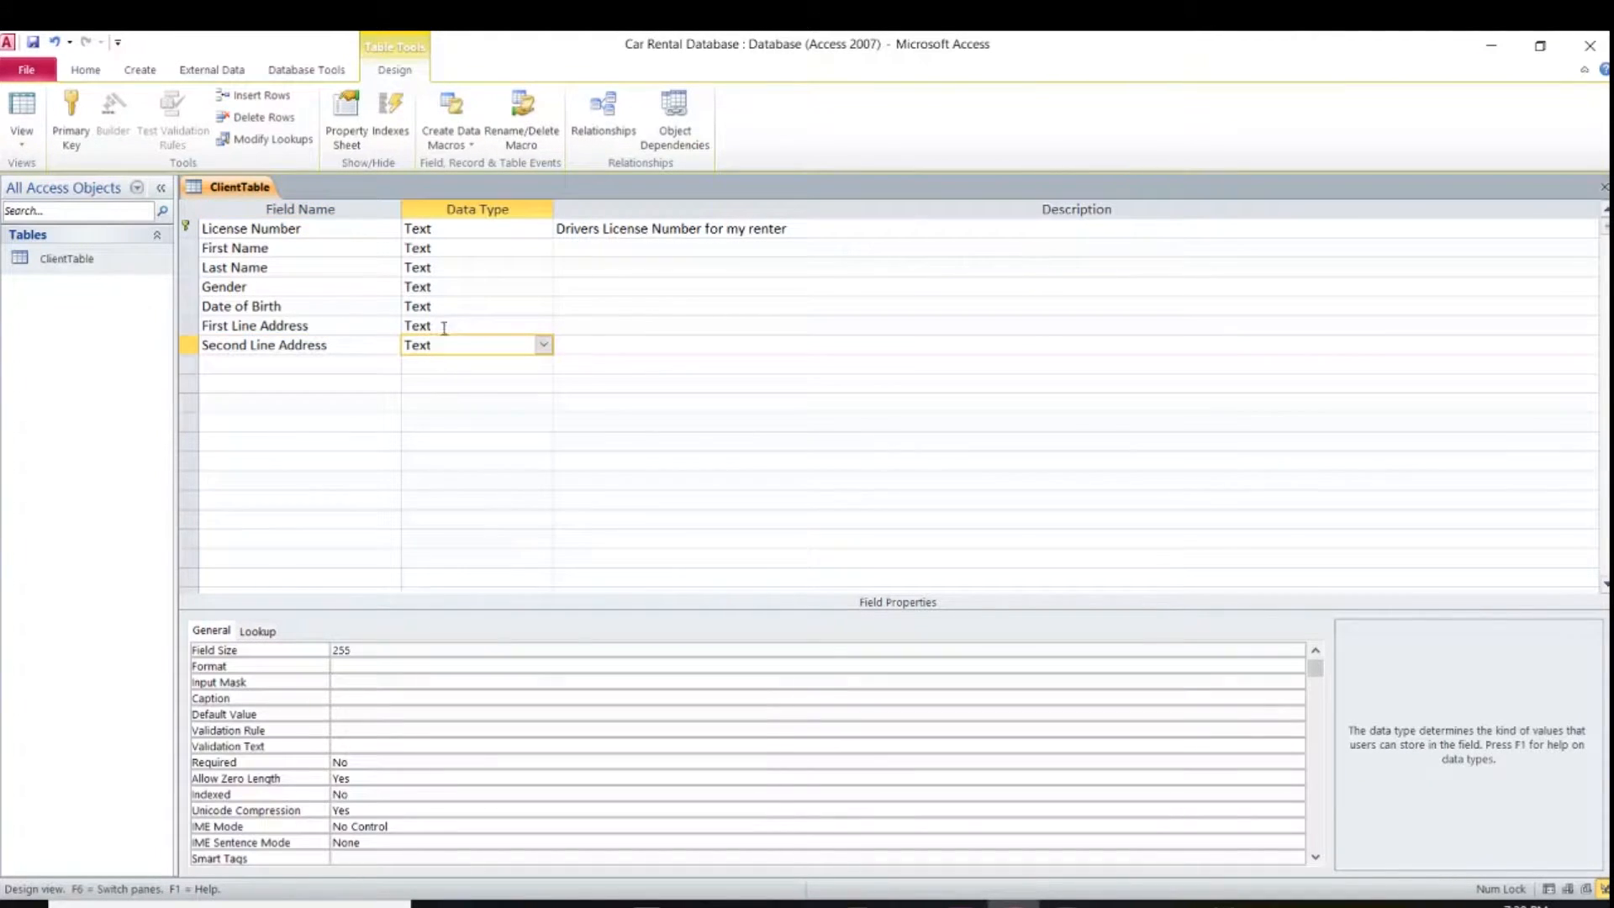
Describe Second Line Address as "Town or City" and First Line Address as "Street name and number"
{"action": "left_click", "coordinate": [597, 344]}
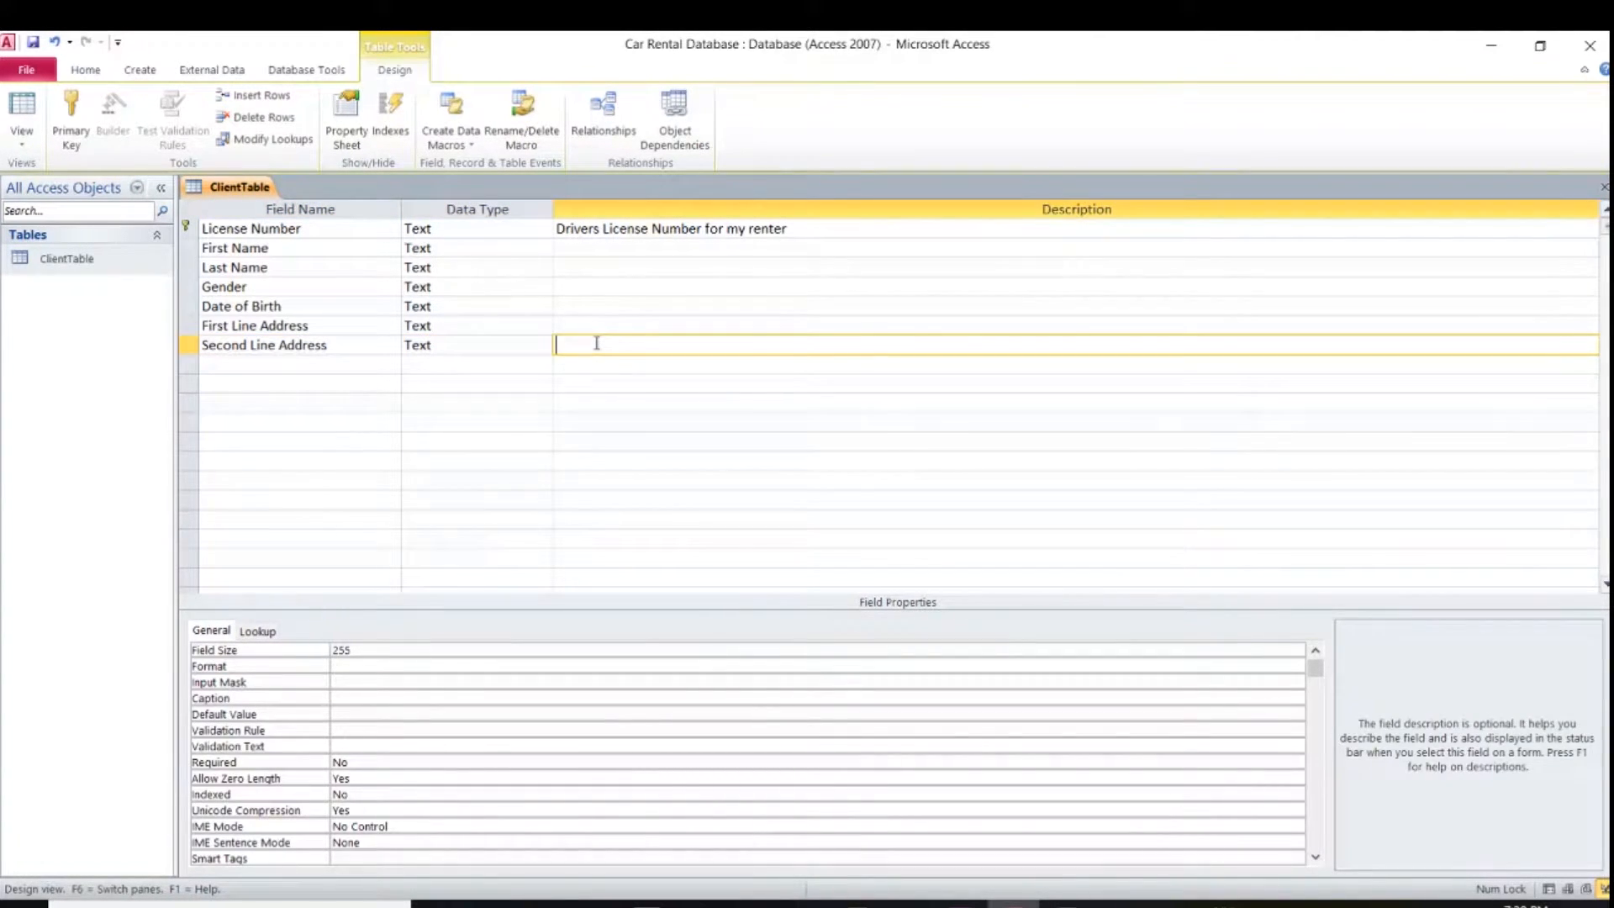
{"action": "type", "text": "Town or City"}
{"action": "left_click", "coordinate": [605, 323]}
{"action": "type", "text": "Street"}
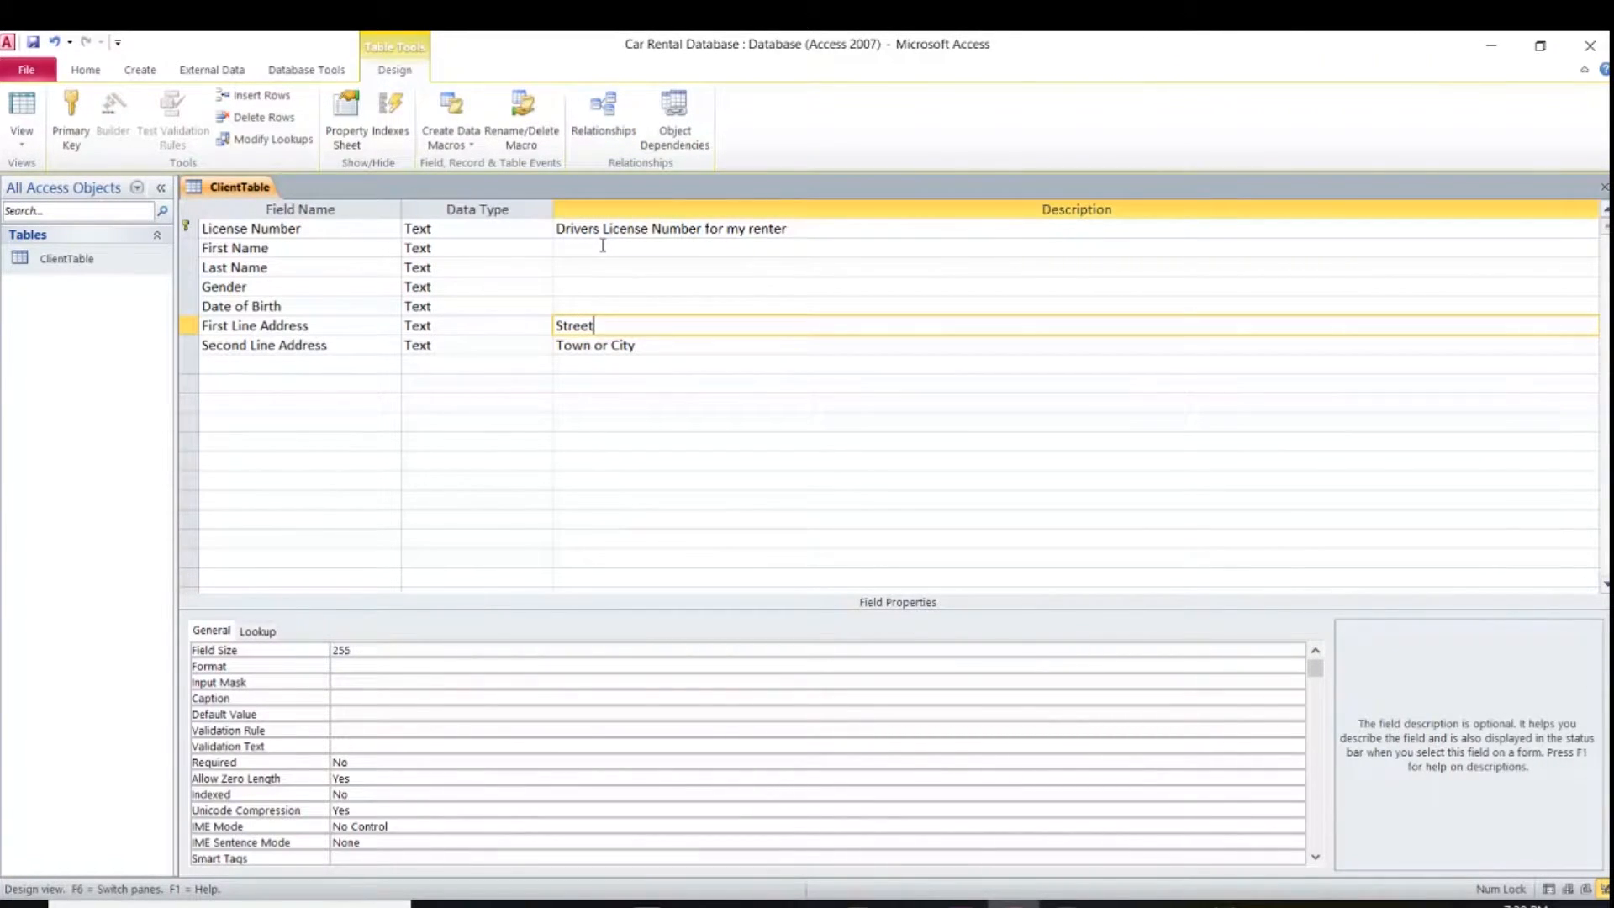
{"action": "type", "text": " name and number"}
Set the data type of the Date of Birth field to Date/Time
{"action": "left_click", "coordinate": [441, 306]}
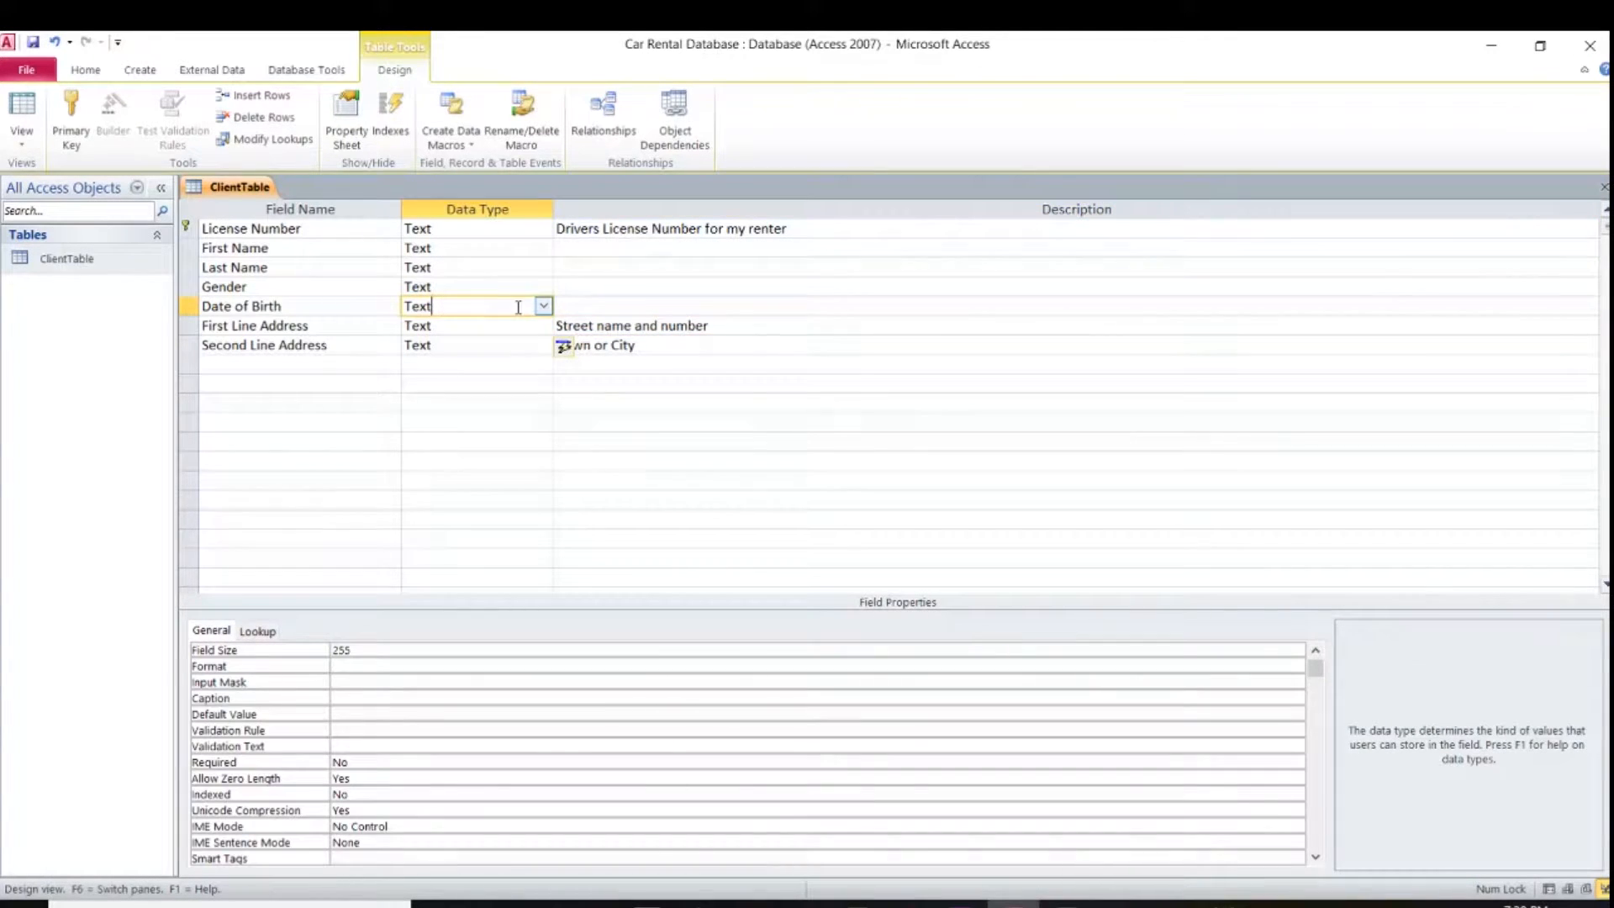
{"action": "left_click", "coordinate": [544, 306]}
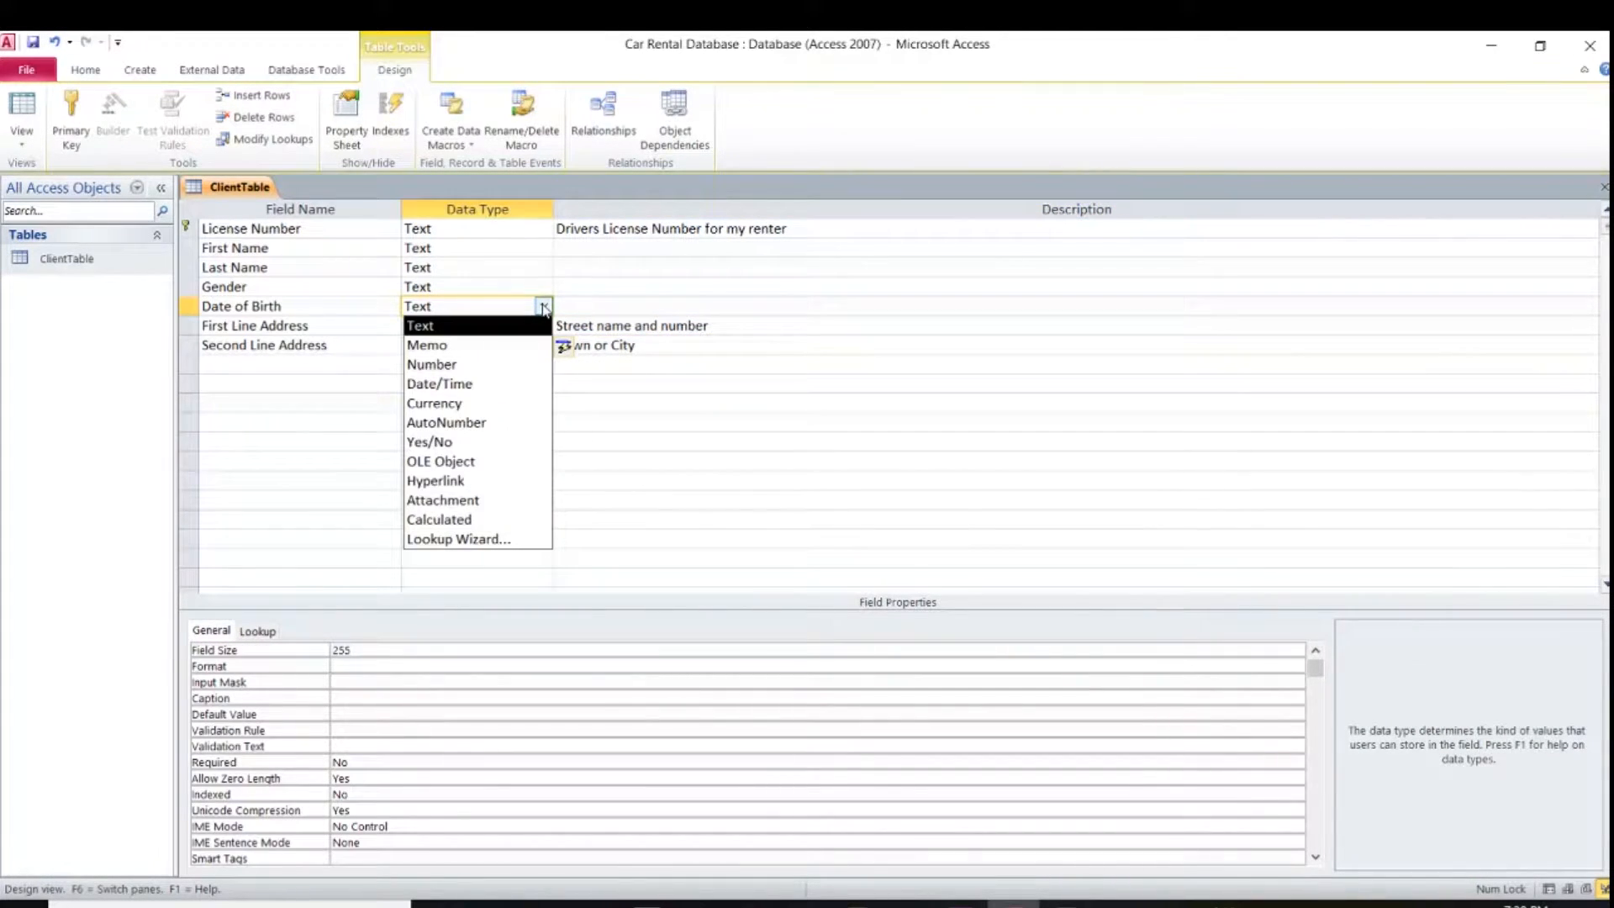
{"action": "left_click", "coordinate": [480, 392]}
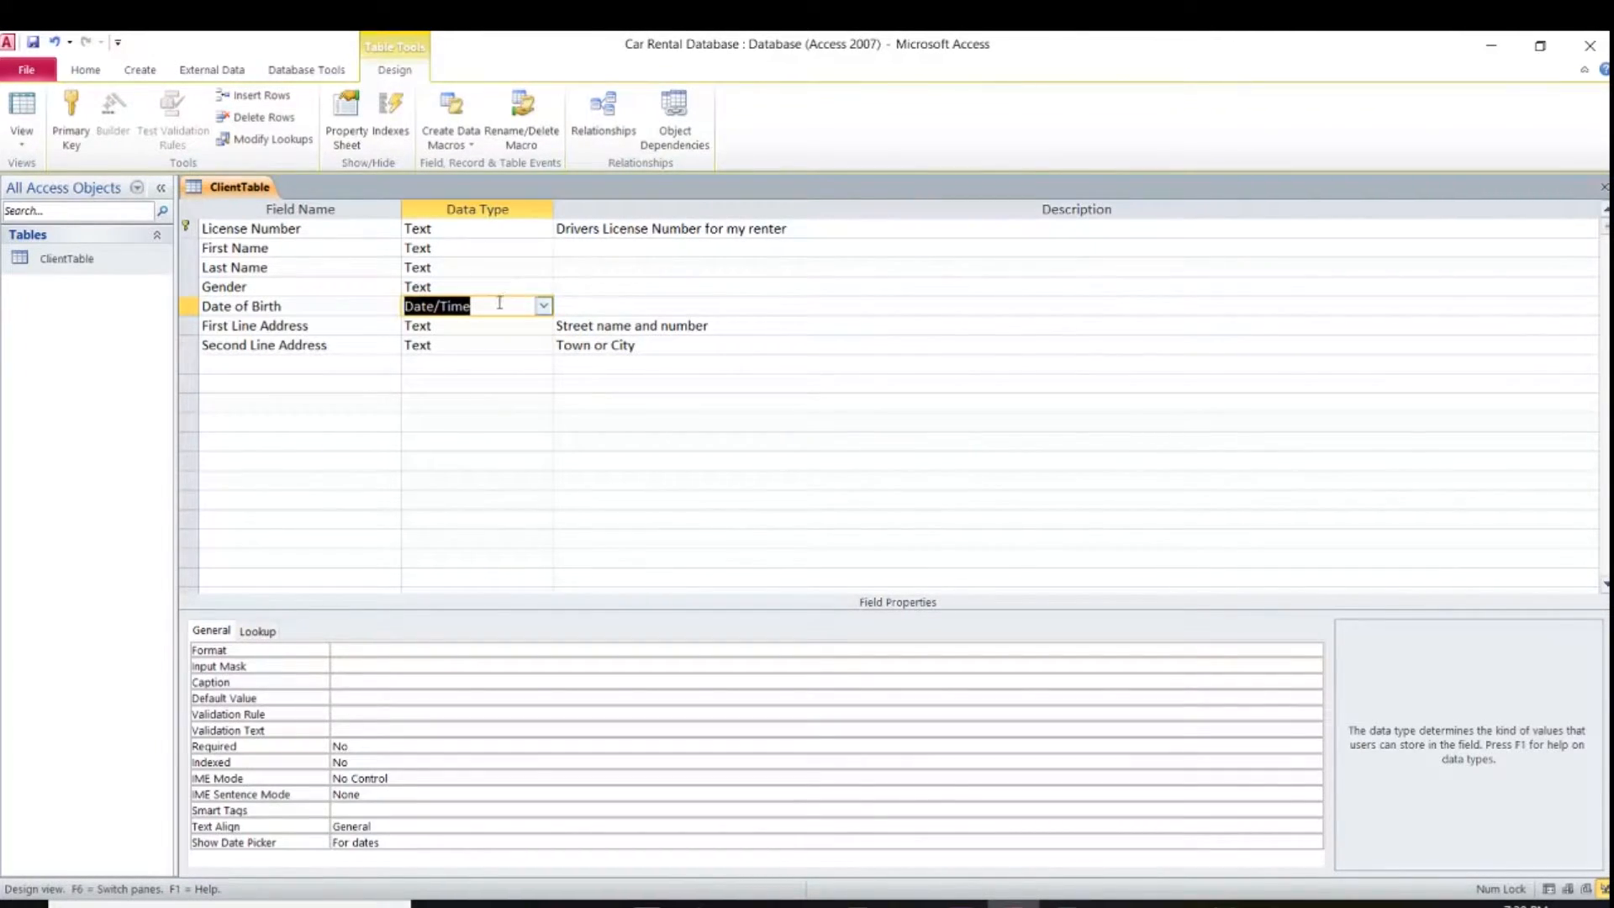
Add a Phone field with the Text data type below Second Line Address
{"action": "left_click", "coordinate": [280, 364]}
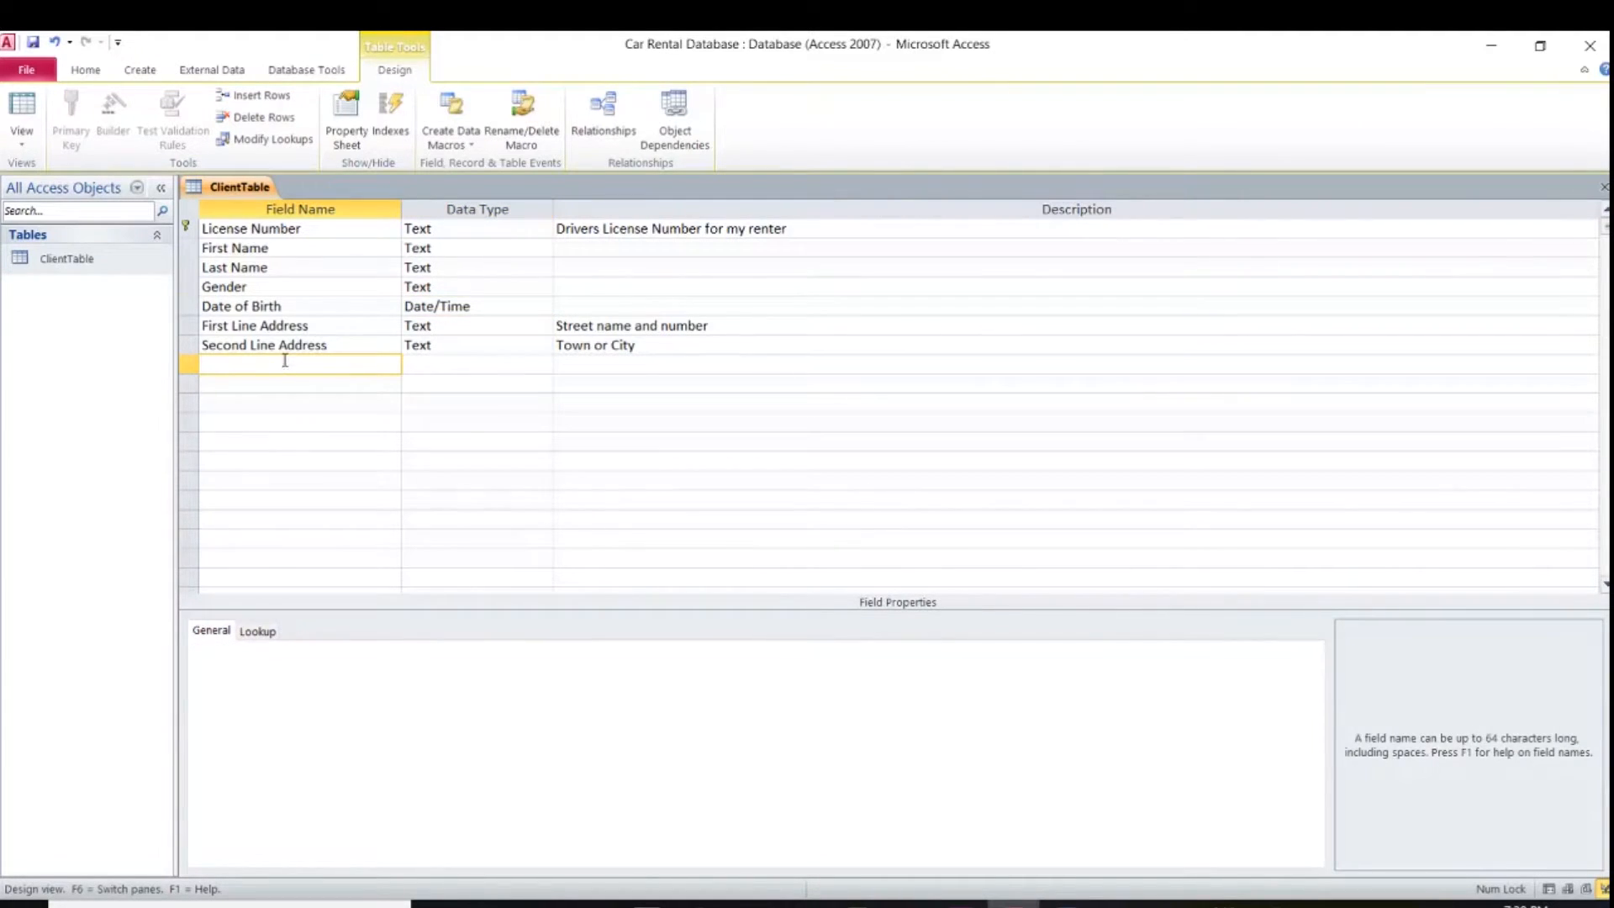
{"action": "type", "text": "Phone"}
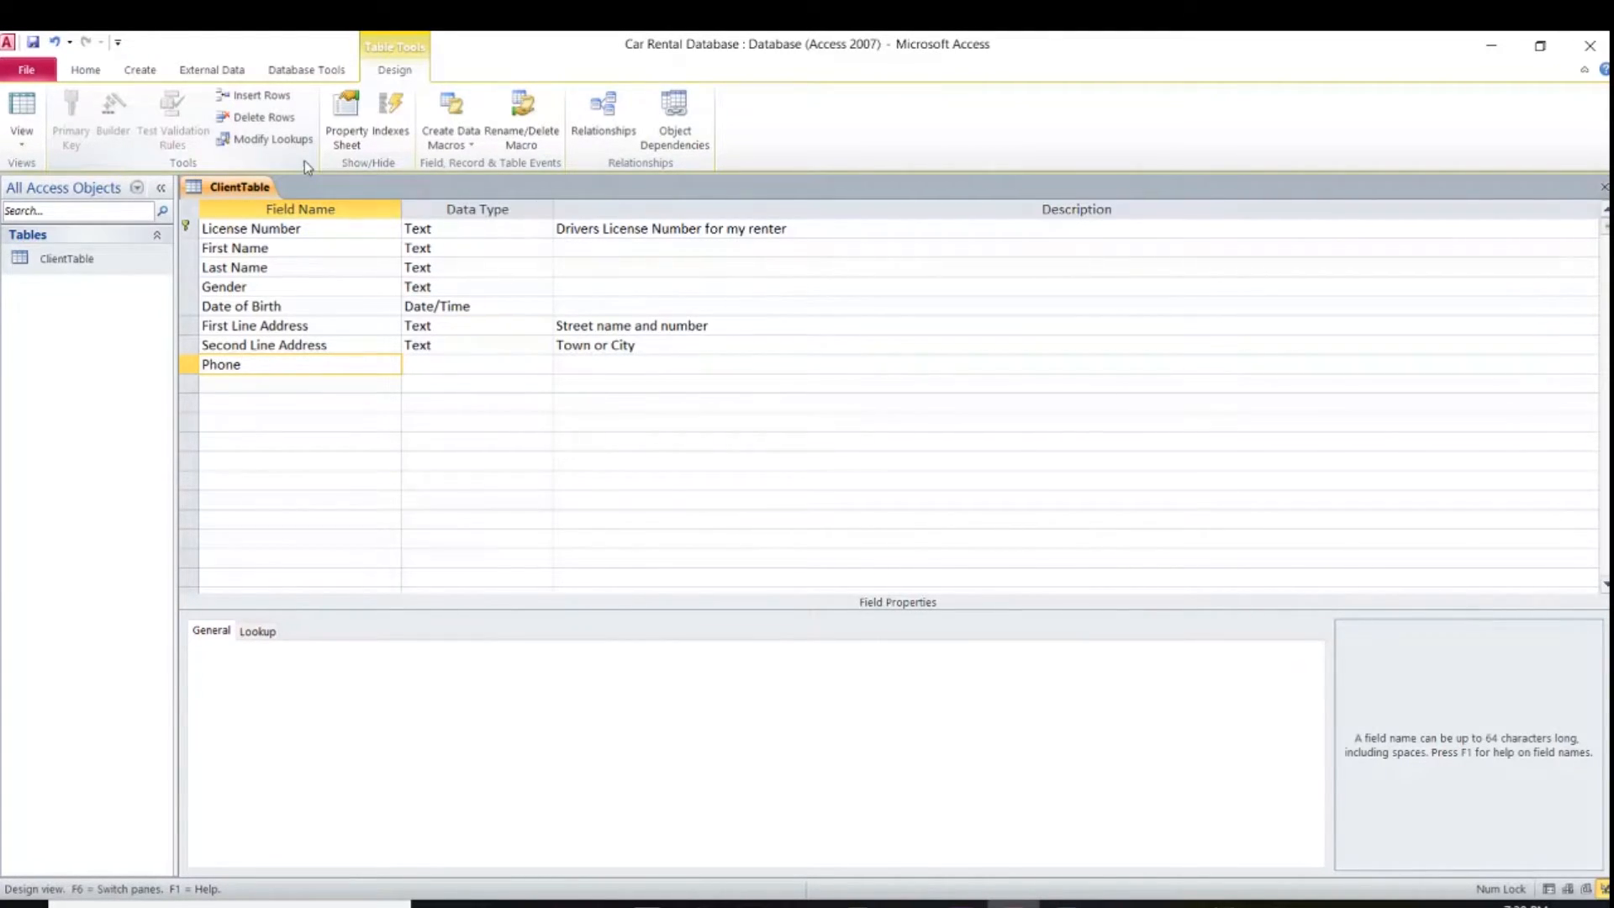
{"action": "key", "text": "Tab"}
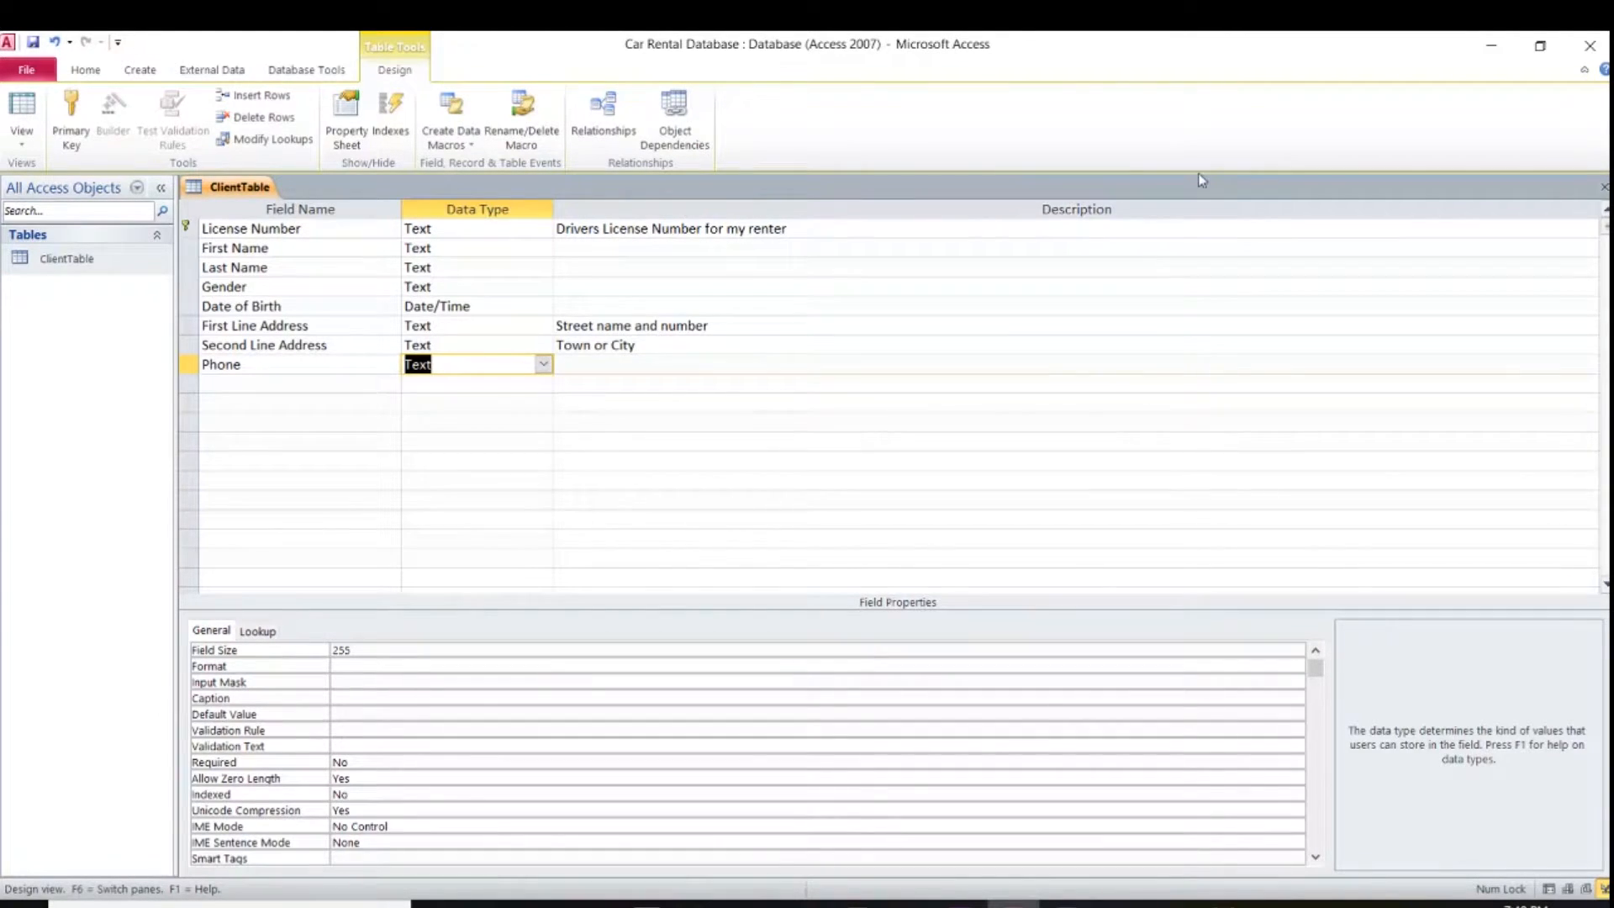
Give the Gender field the validation rule "M" Or "F"
{"action": "left_click", "coordinate": [272, 291]}
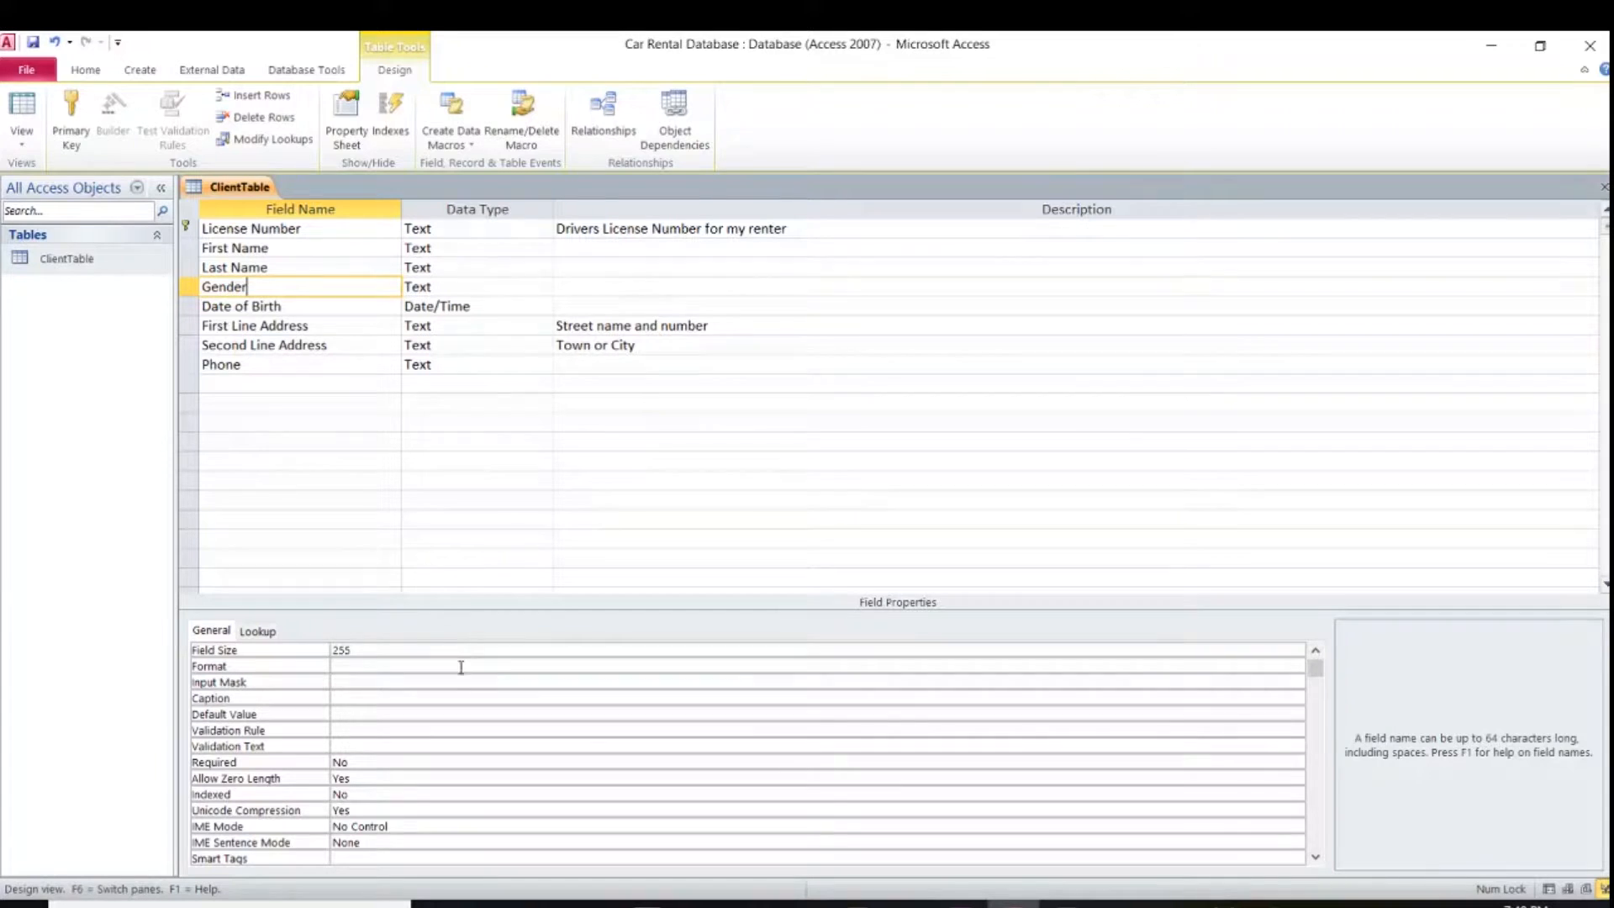
{"action": "left_click", "coordinate": [342, 727]}
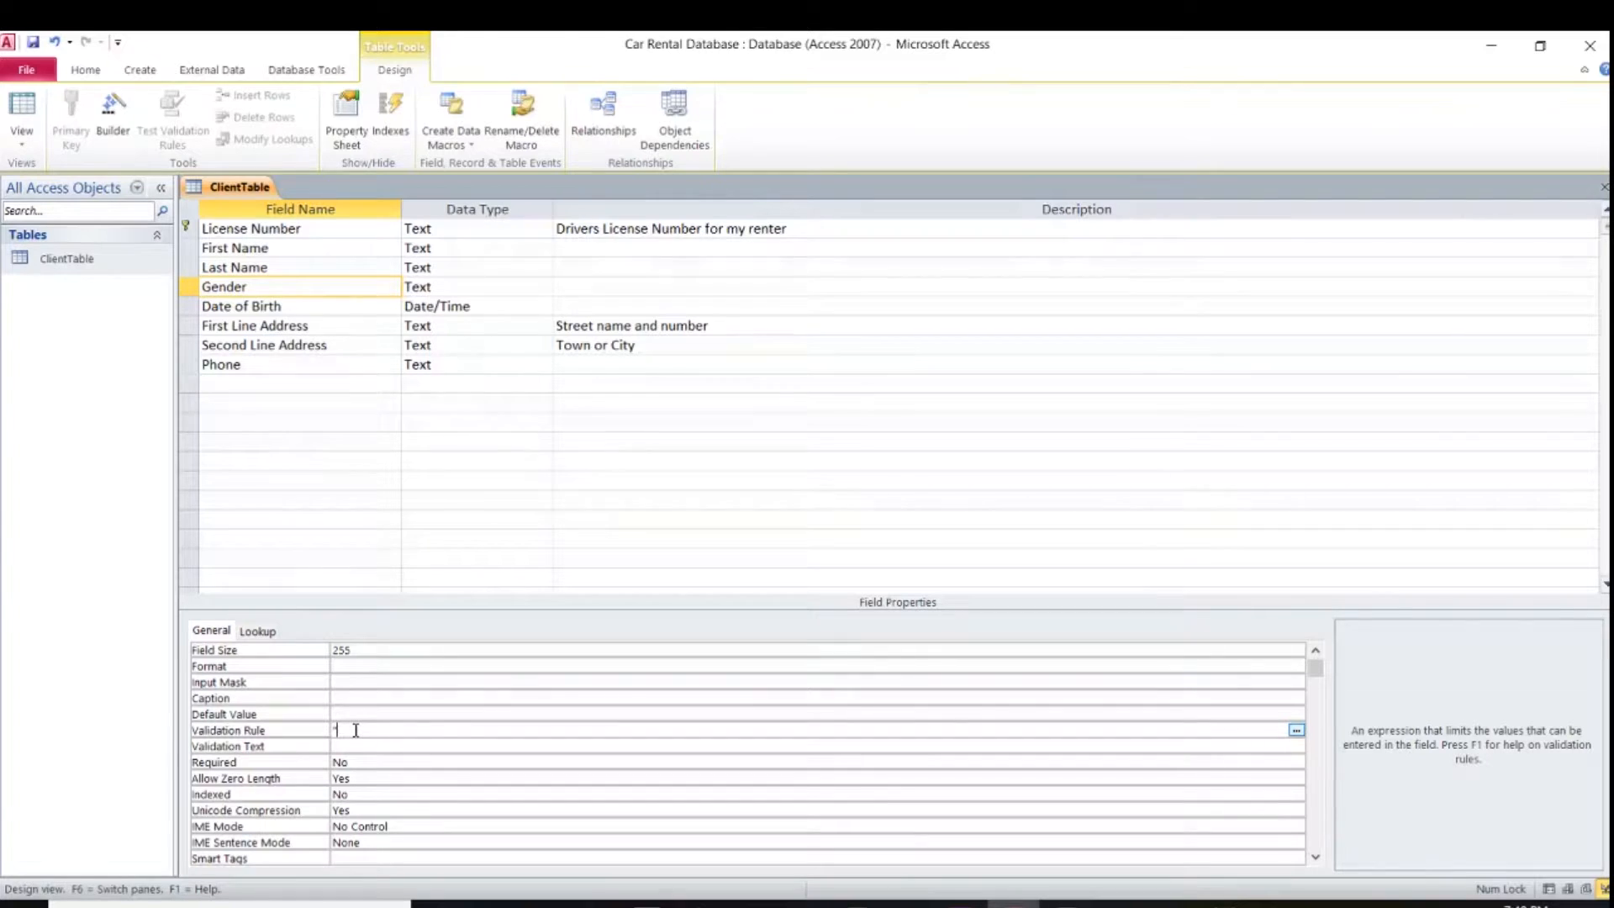
{"action": "type", "text": "\"M\""}
{"action": "key", "text": "BackSpace"}
{"action": "type", "text": "Or \"F\""}
Set the Gender field's validation text to "This field used M for Males and F for Females."
{"action": "left_click", "coordinate": [339, 745]}
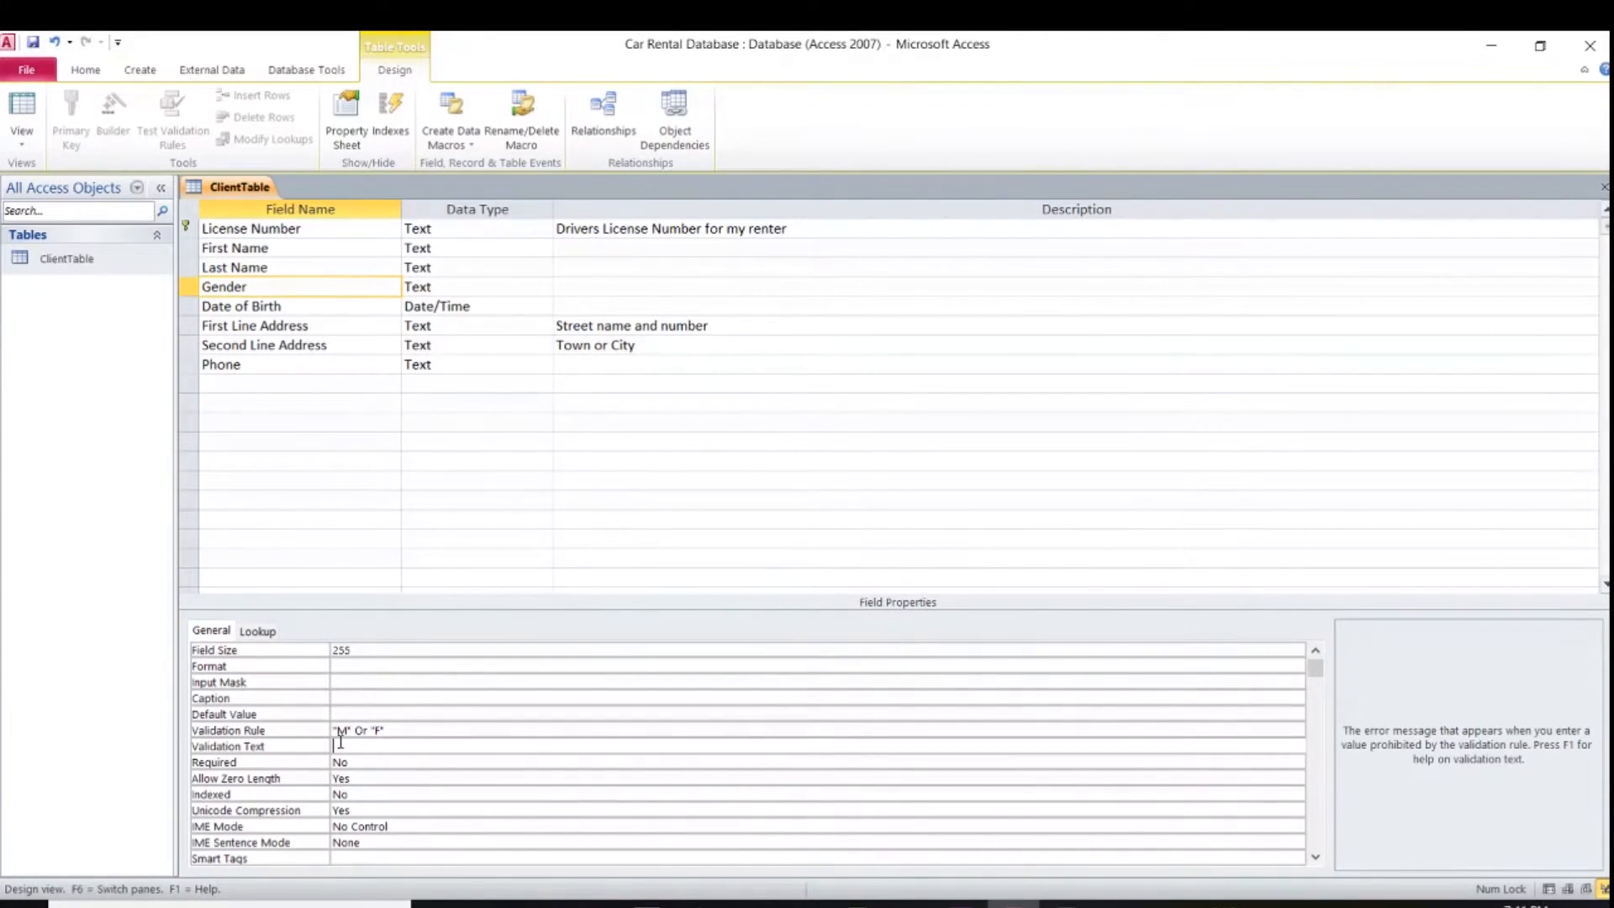
{"action": "type", "text": "This field used M for Males and F for"}
{"action": "type", "text": "Fe"}
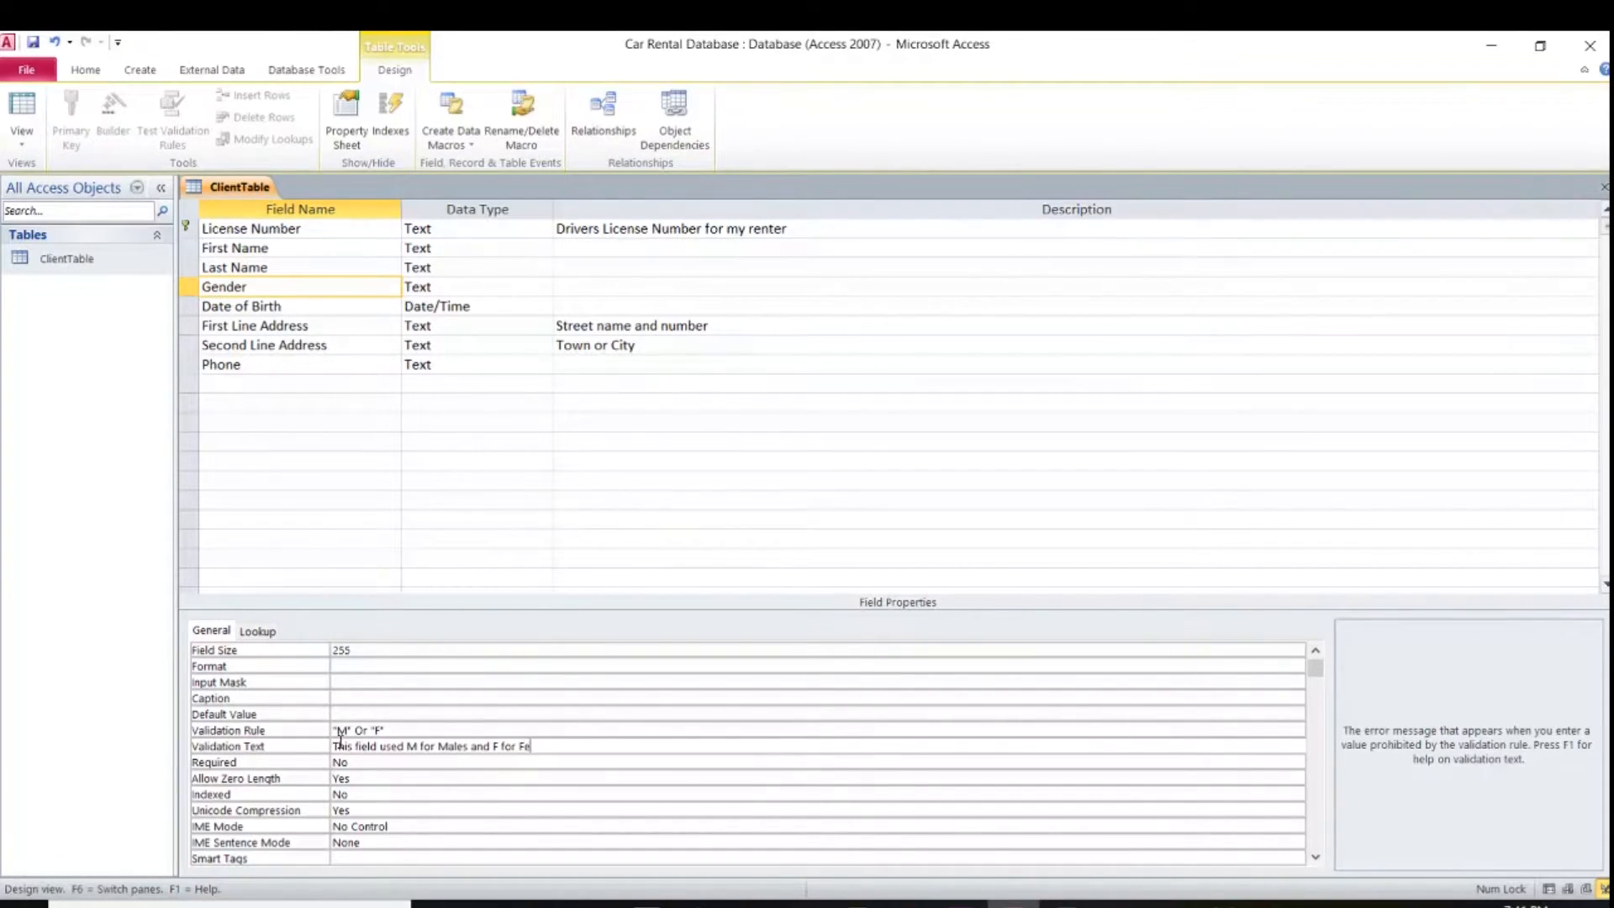
{"action": "type", "text": "males."}
Remove the primary key from the License Number field and assign it to that field again
{"action": "right_click", "coordinate": [241, 227]}
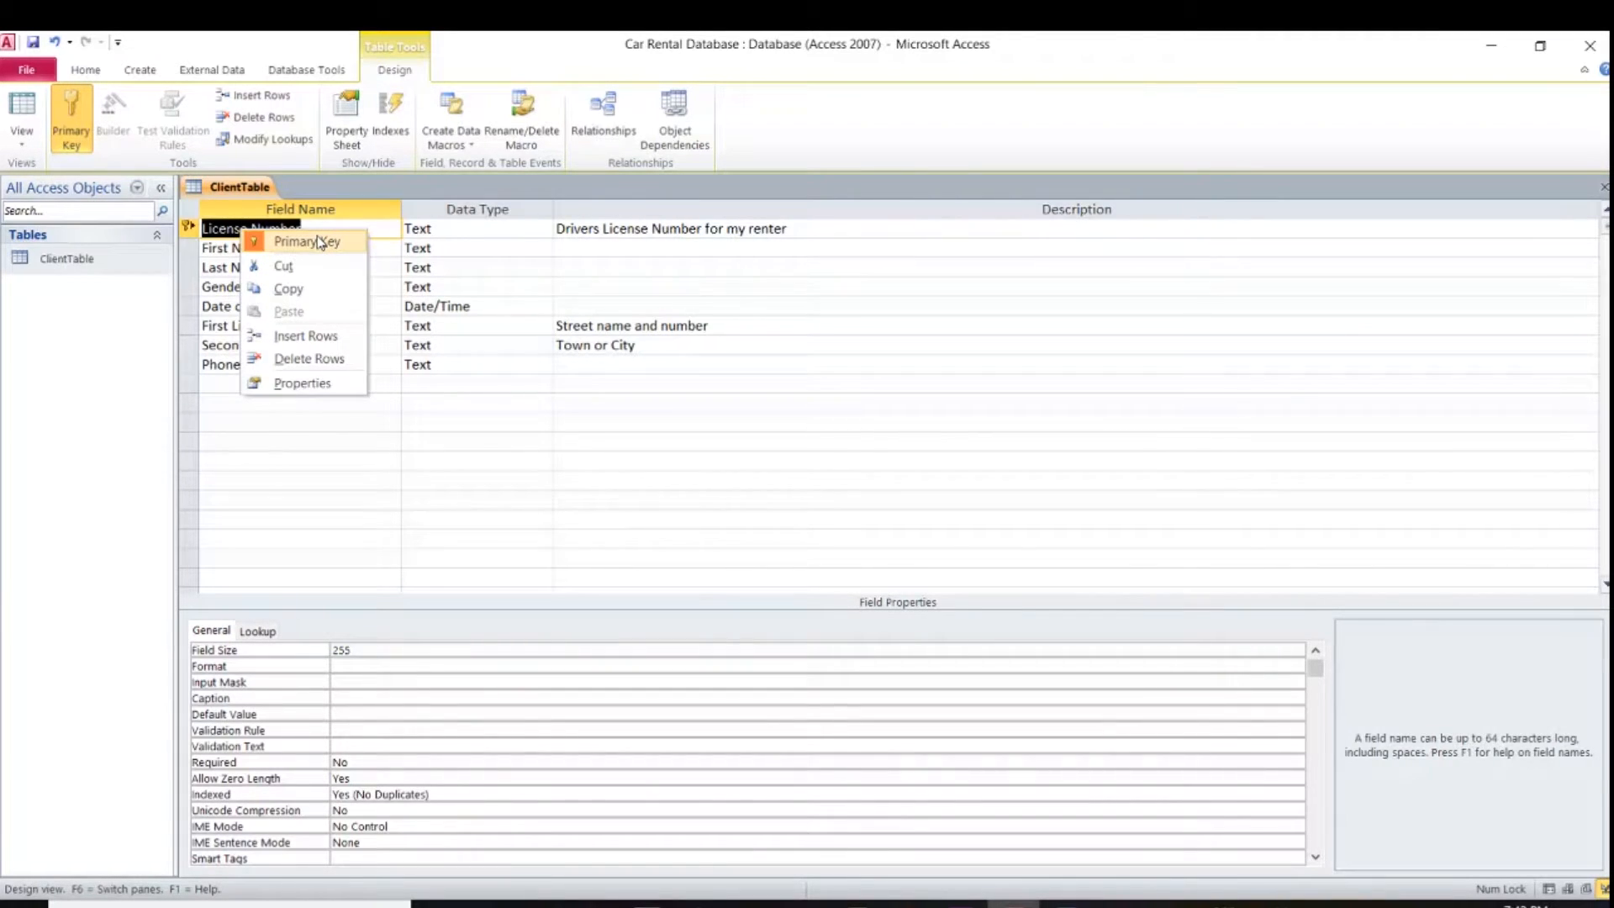
{"action": "left_click", "coordinate": [319, 240]}
{"action": "right_click", "coordinate": [300, 235]}
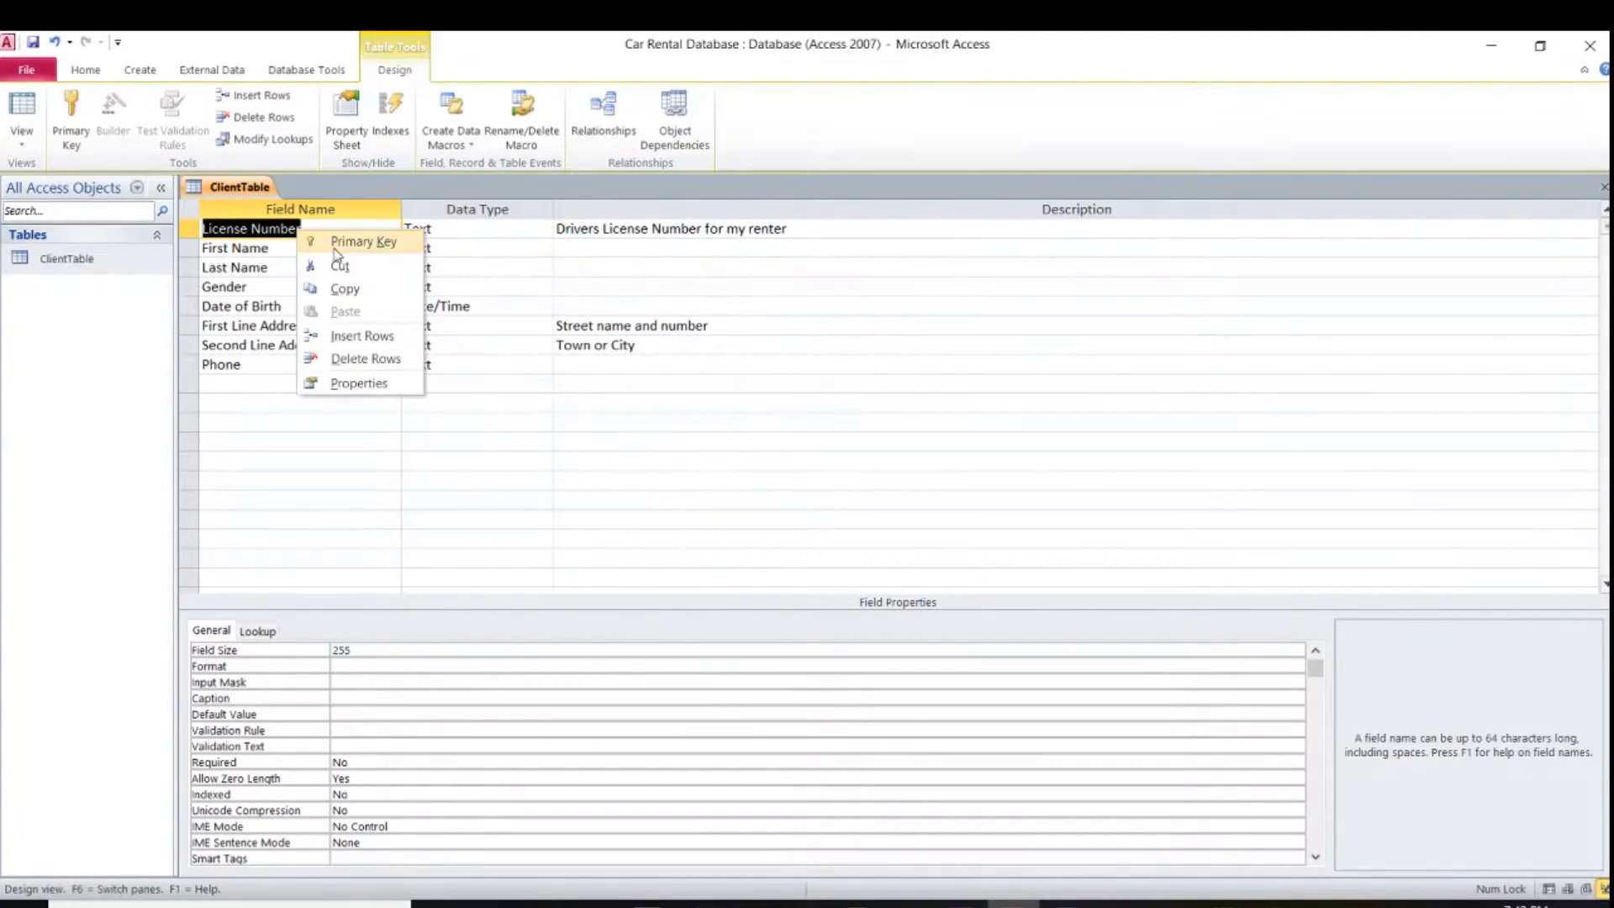
{"action": "left_click", "coordinate": [335, 242]}
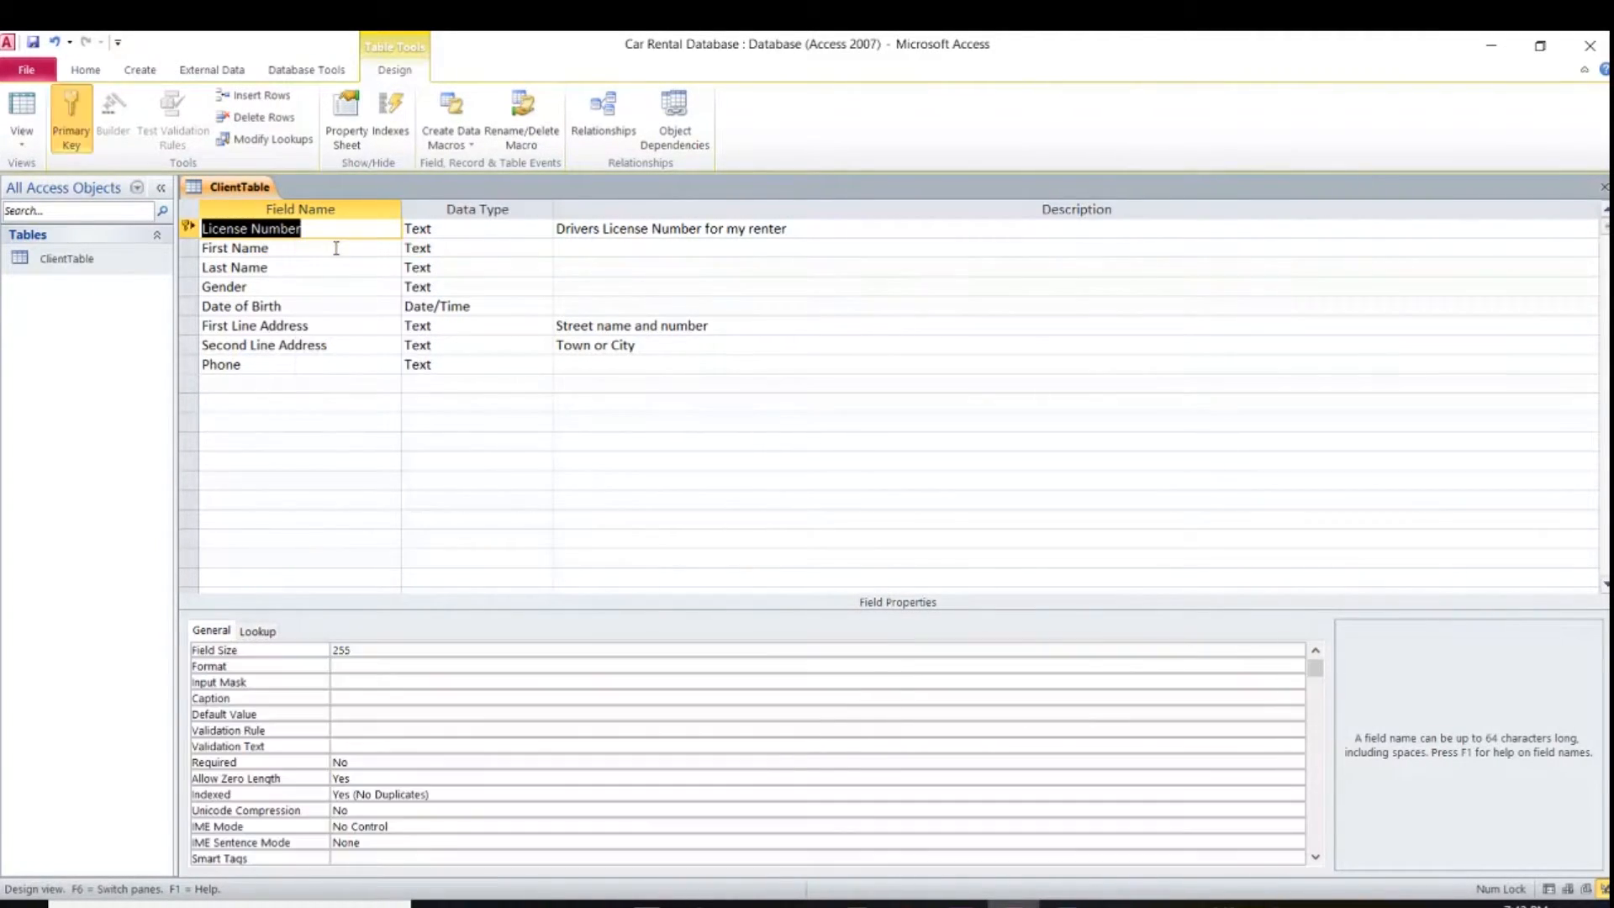
Insert an empty row above the Last Name field and delete it again
{"action": "right_click", "coordinate": [251, 268]}
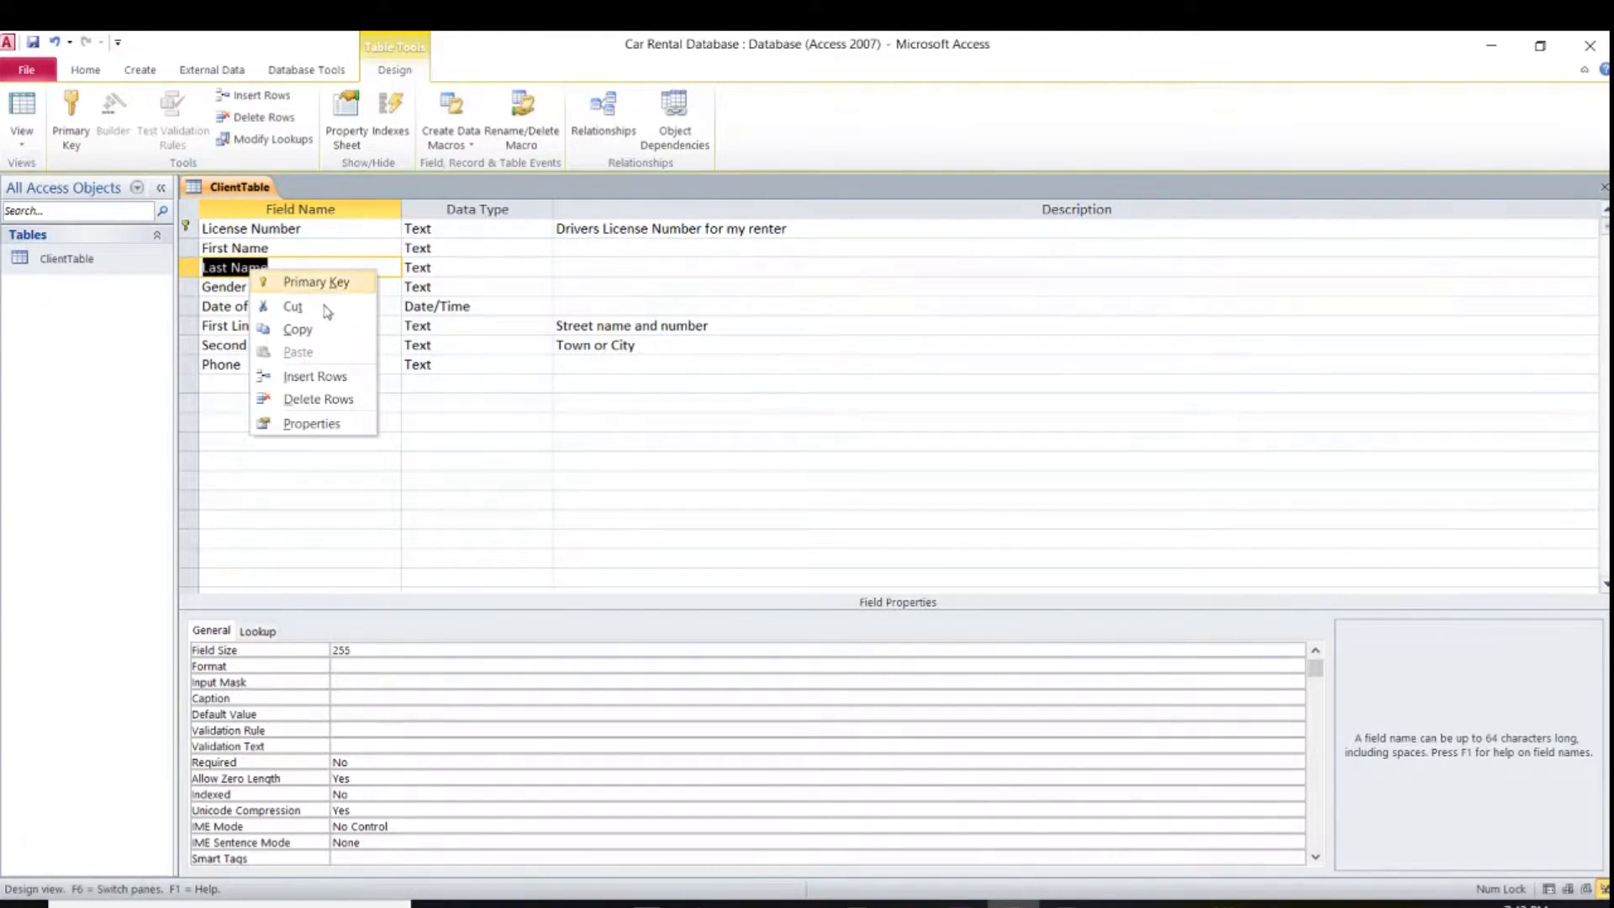
{"action": "left_click", "coordinate": [321, 380]}
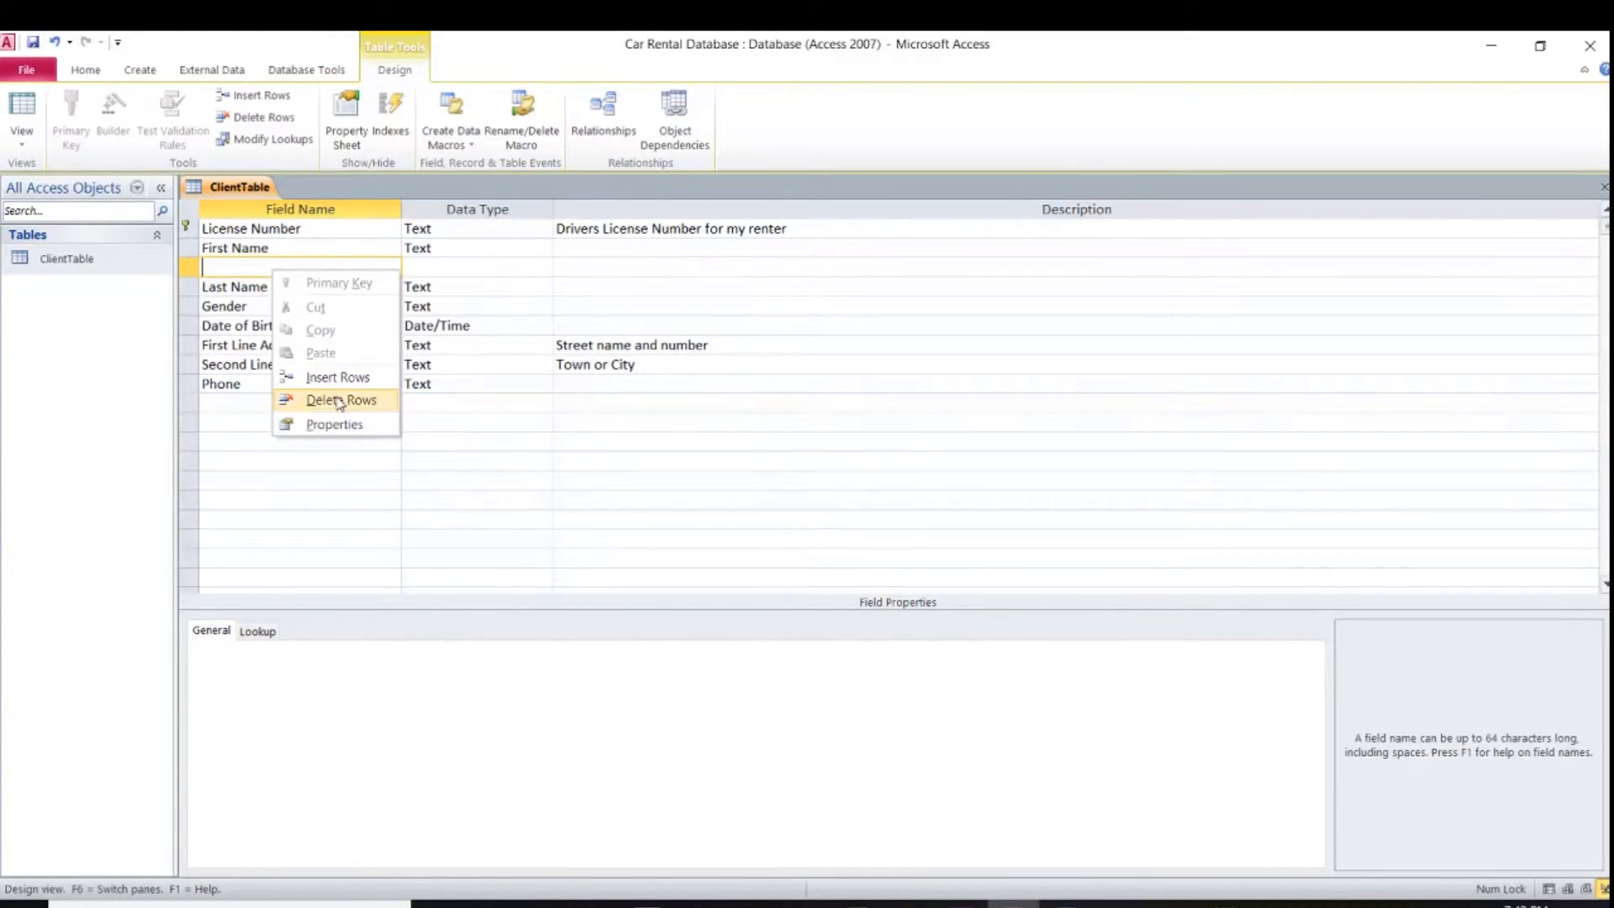
{"action": "left_click", "coordinate": [341, 401]}
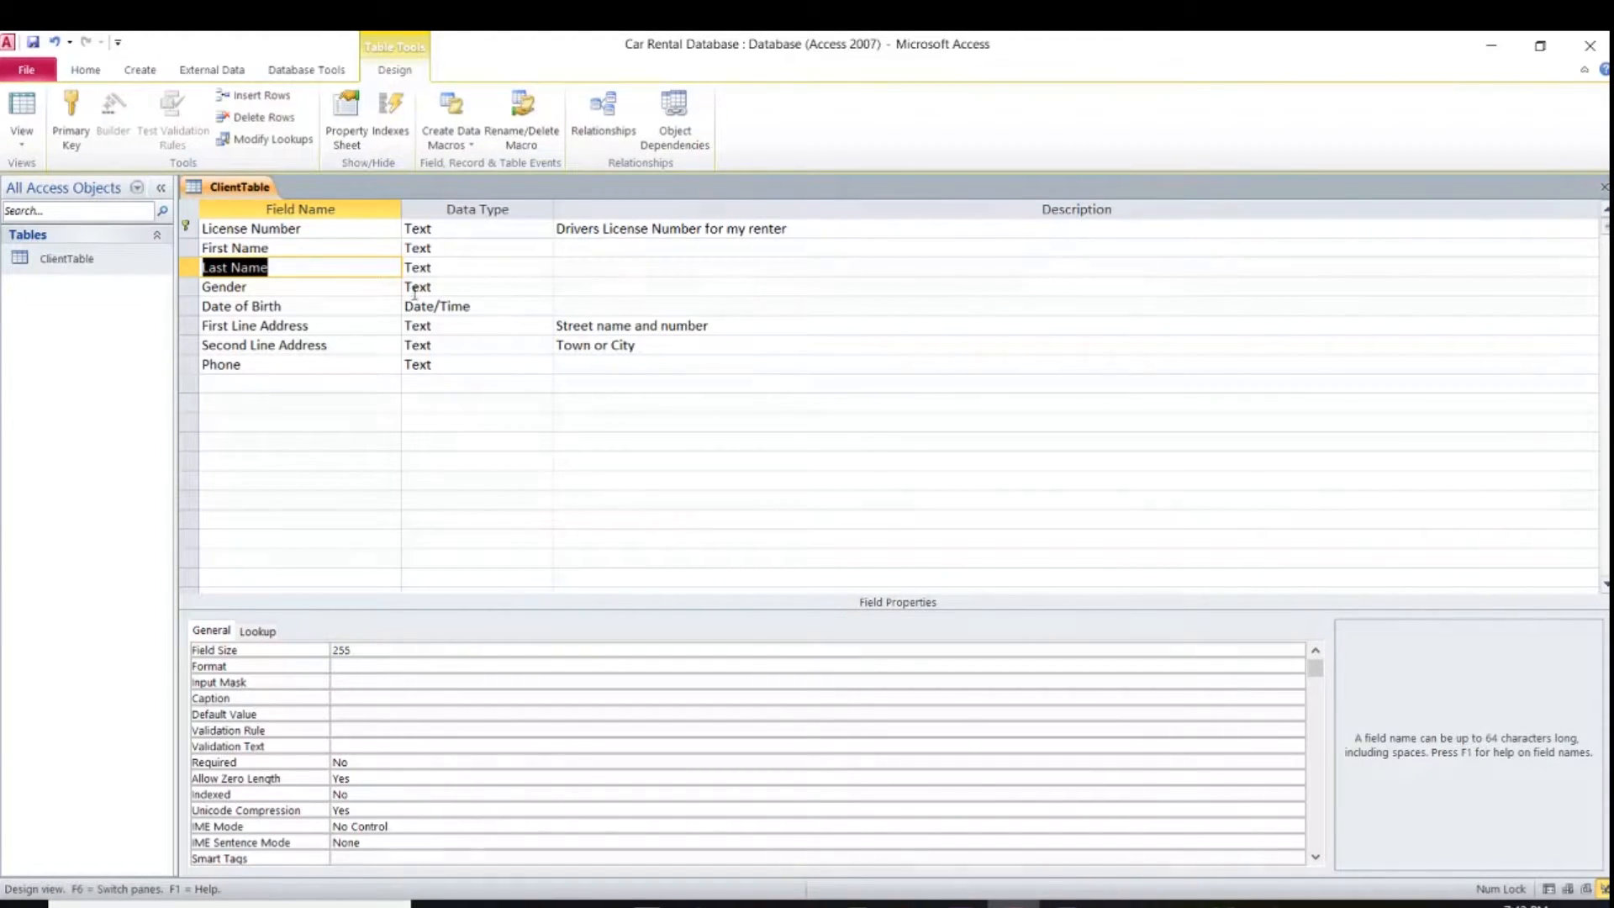
Close ClientTable and save its design changes
{"action": "left_click", "coordinate": [353, 289]}
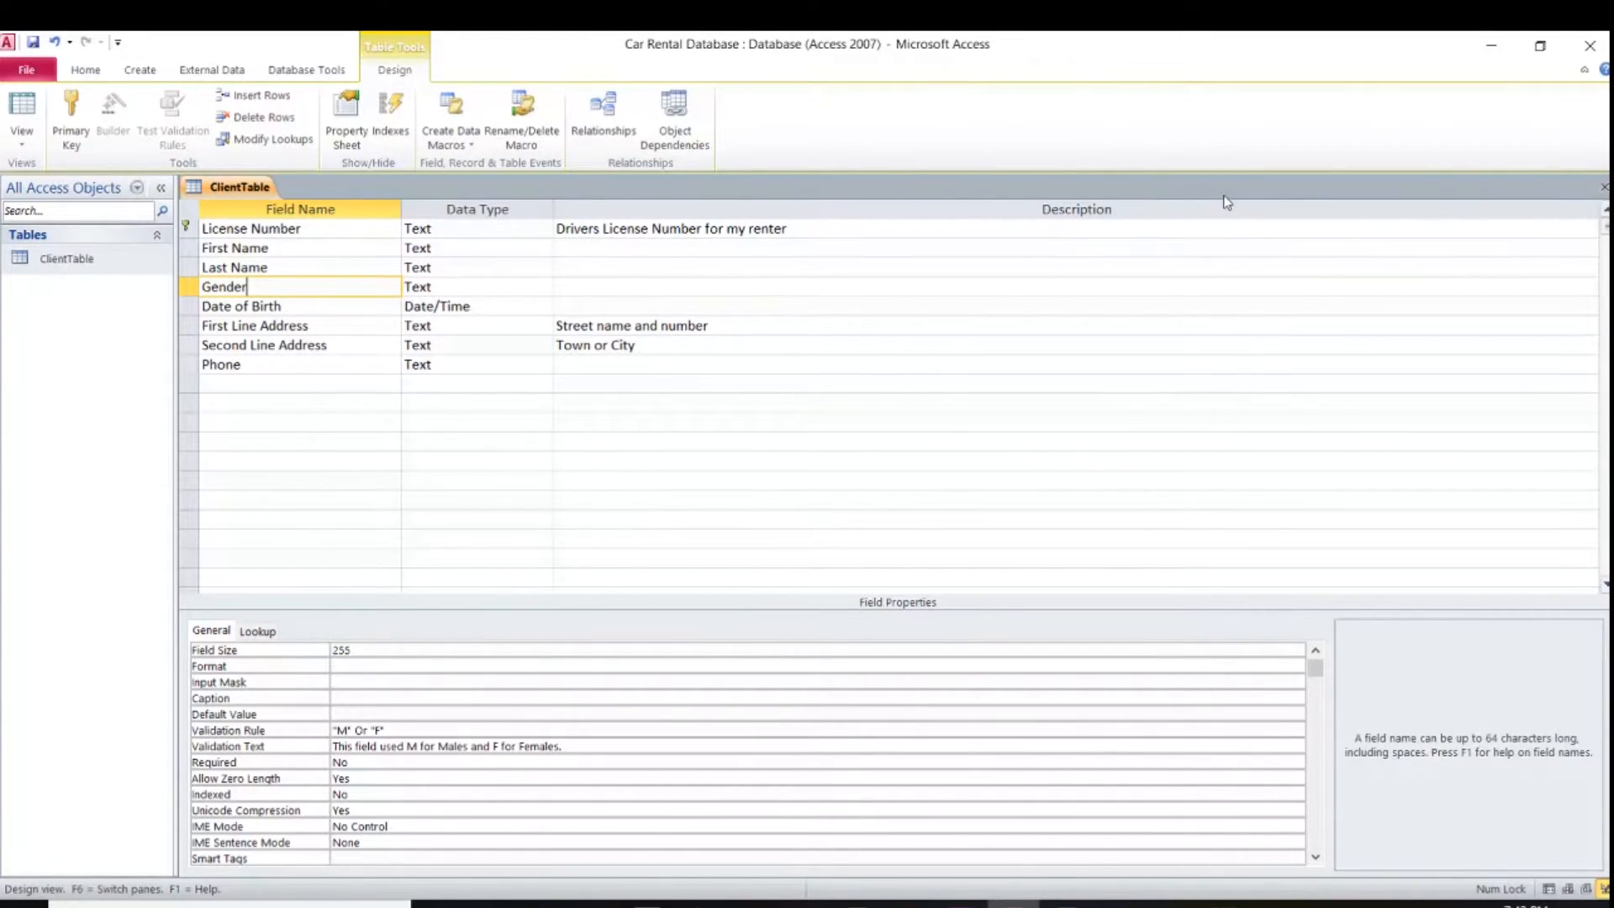
{"action": "left_click", "coordinate": [1601, 191]}
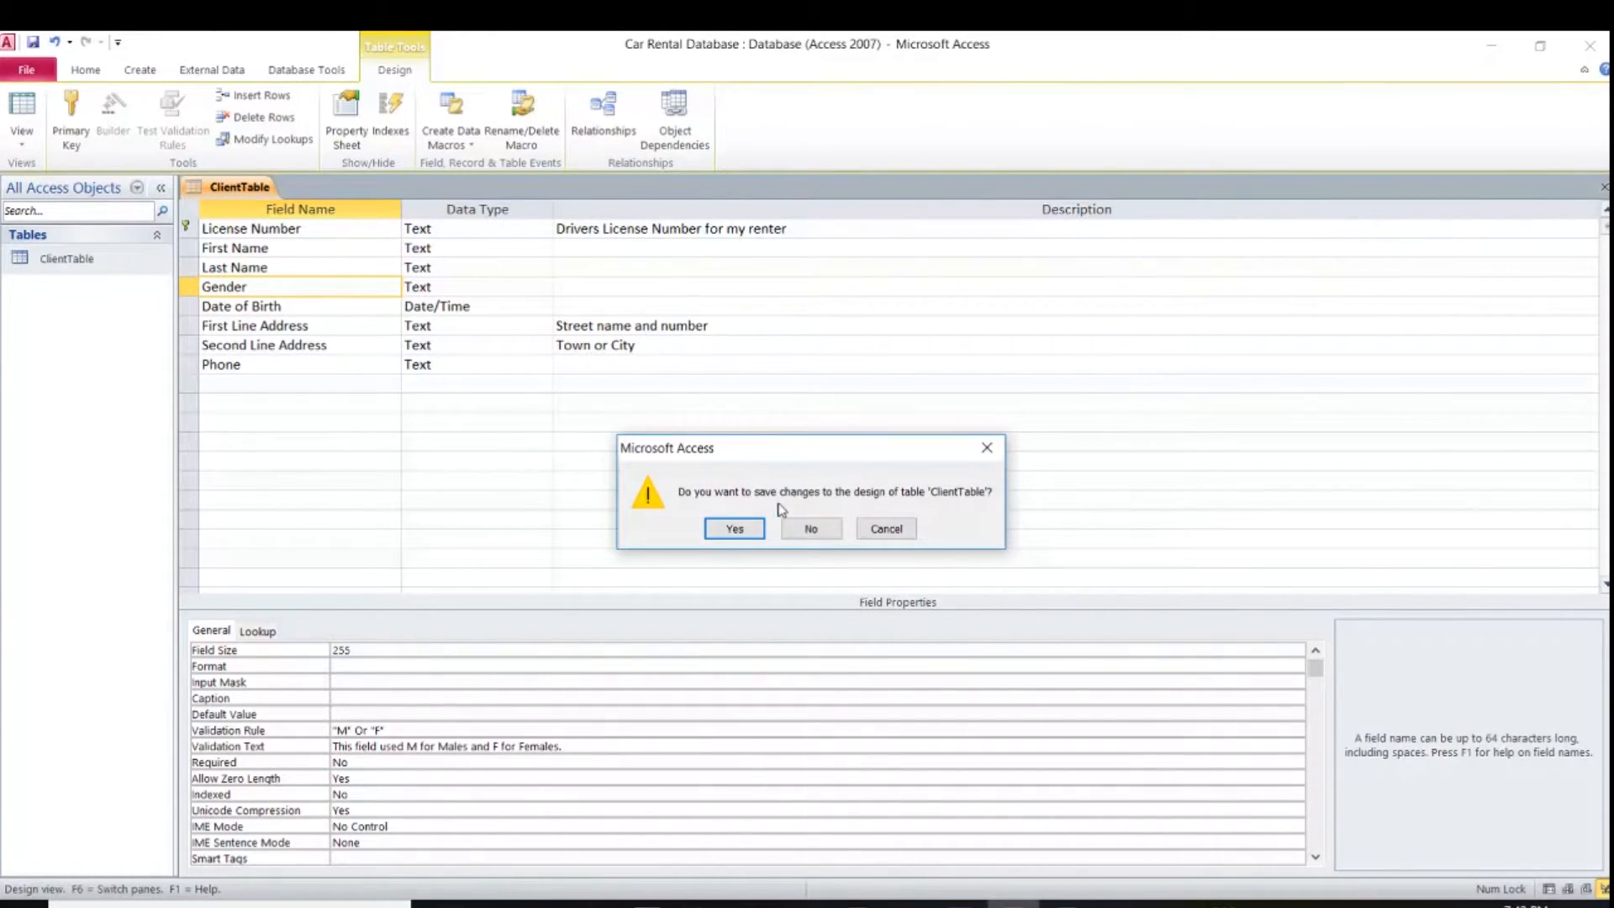
{"action": "left_click", "coordinate": [735, 529]}
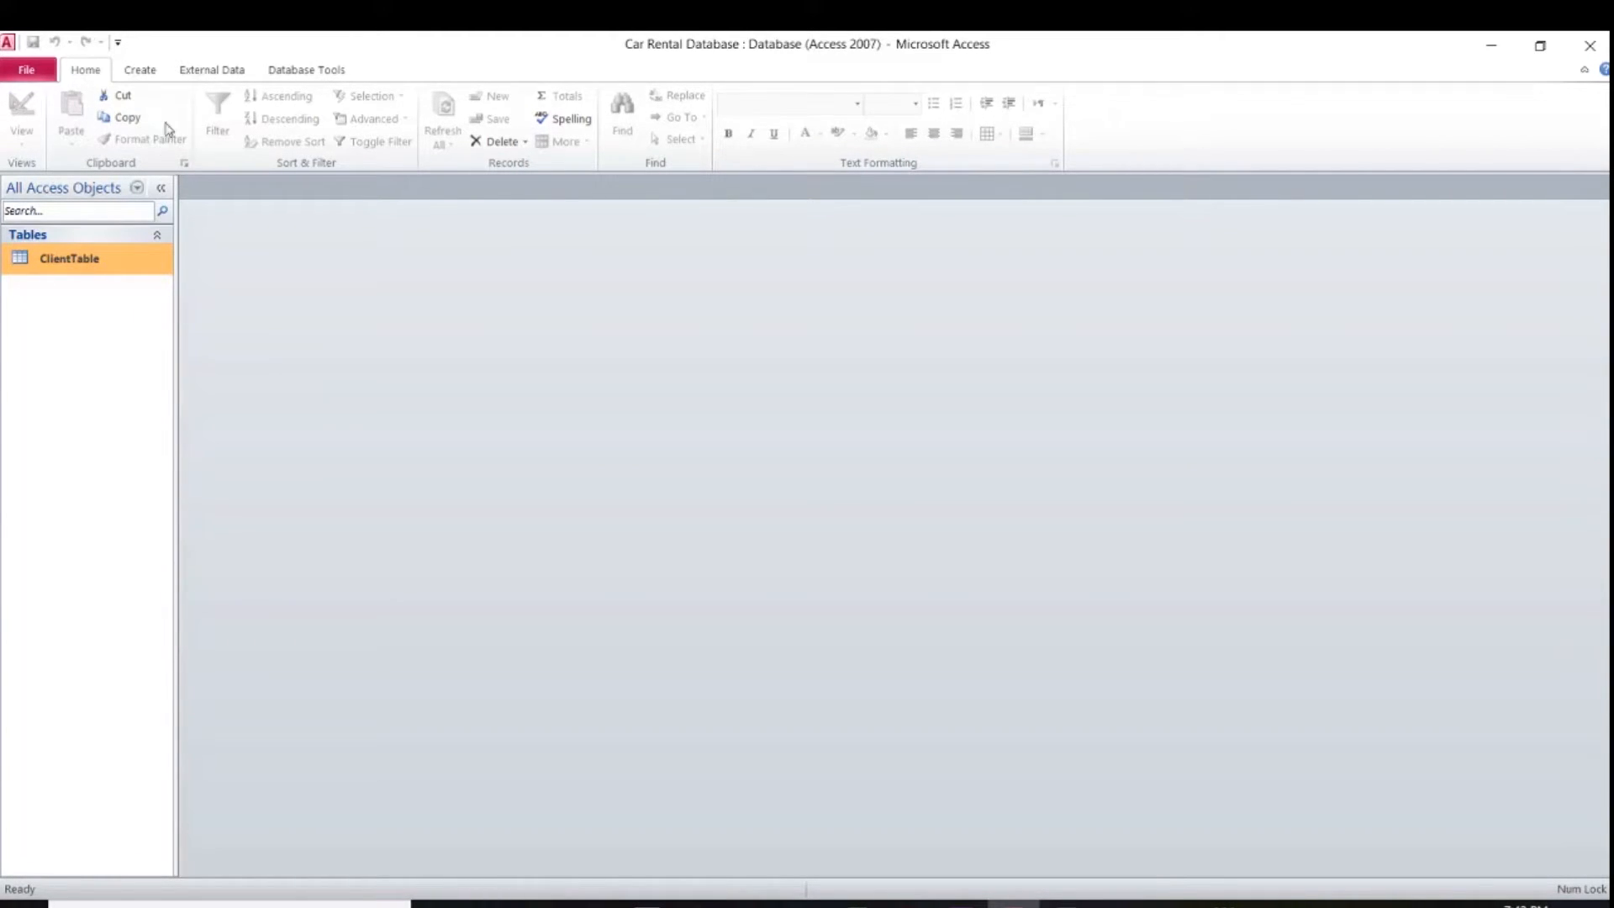
Create a new table in Design view with a License Plate Number field of type Text as its primary key
{"action": "left_click", "coordinate": [150, 77]}
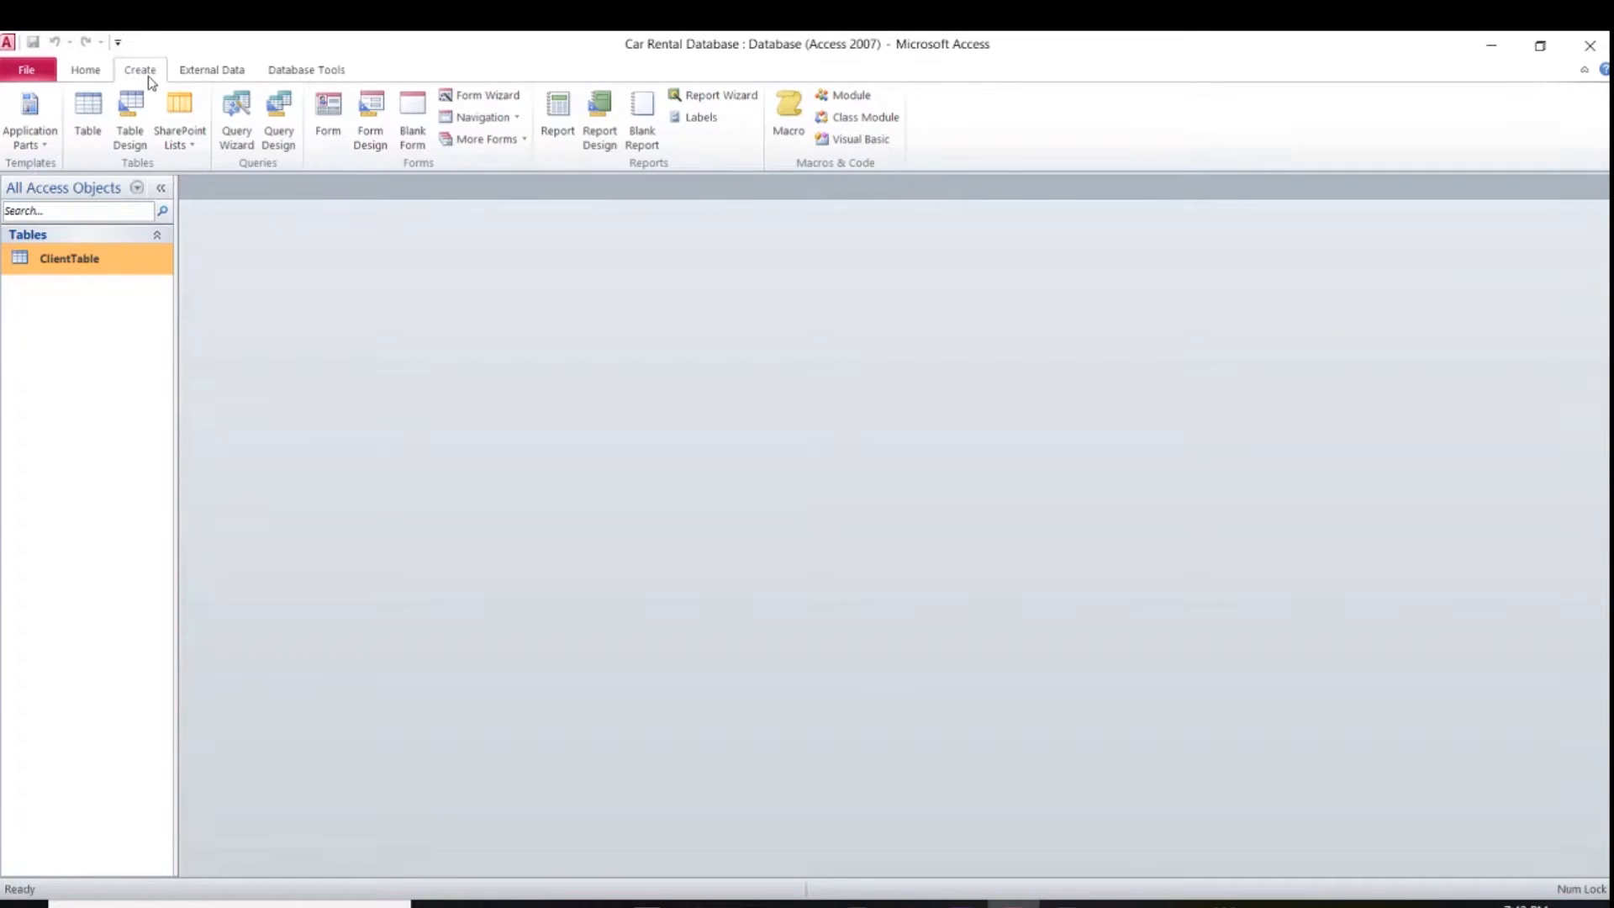
{"action": "left_click", "coordinate": [129, 124]}
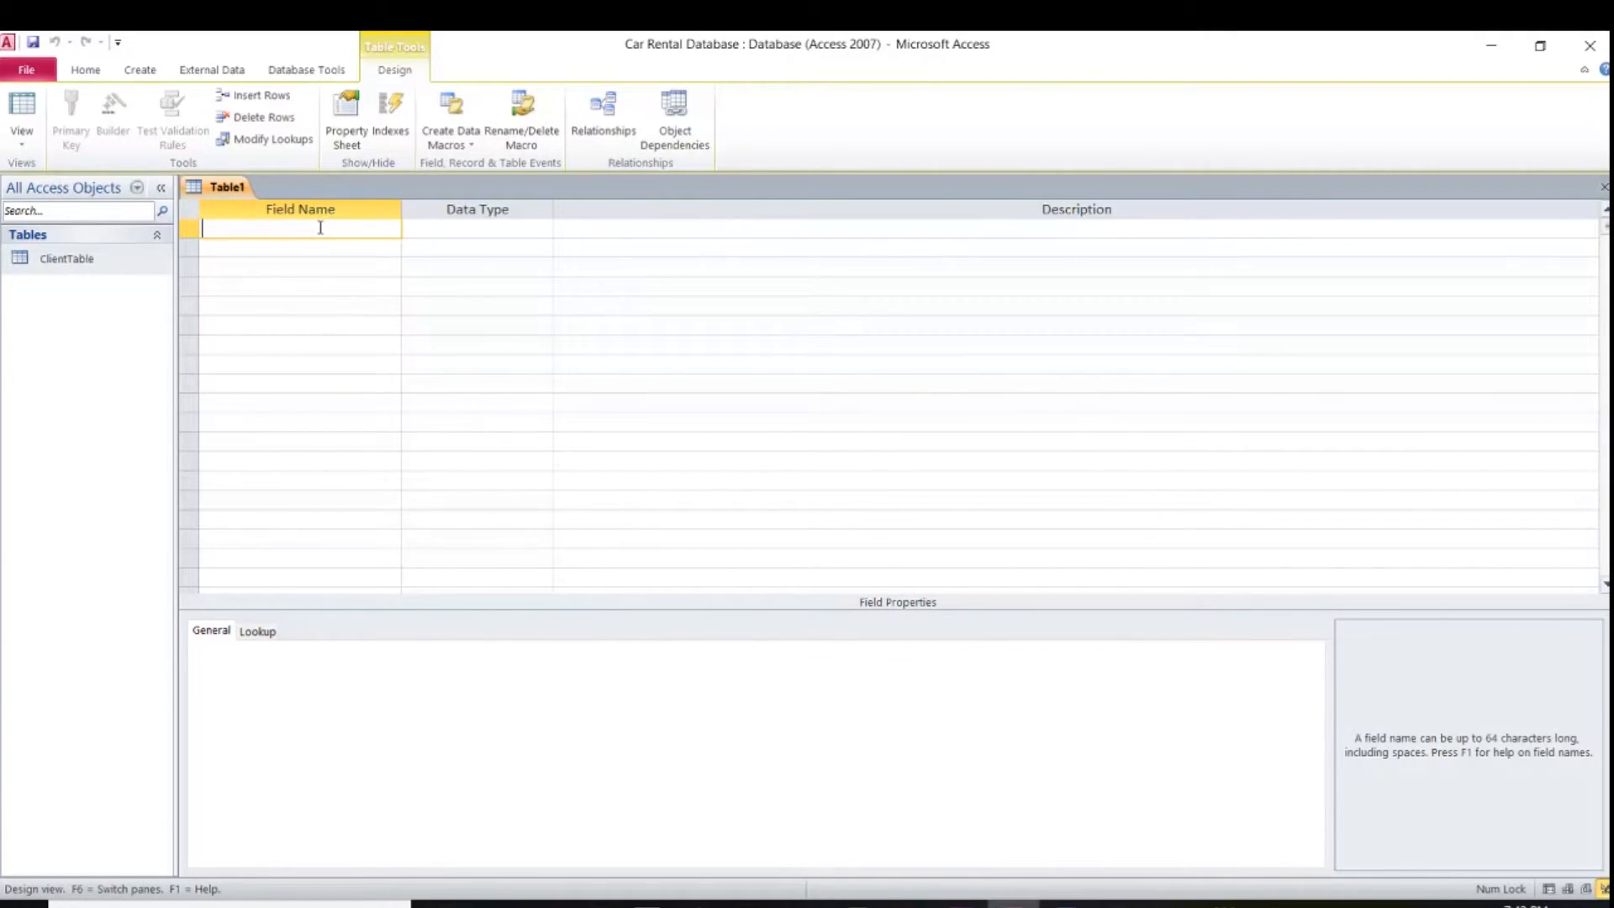
{"action": "type", "text": "License Plate Number"}
{"action": "left_click", "coordinate": [452, 229]}
{"action": "left_click", "coordinate": [318, 245]}
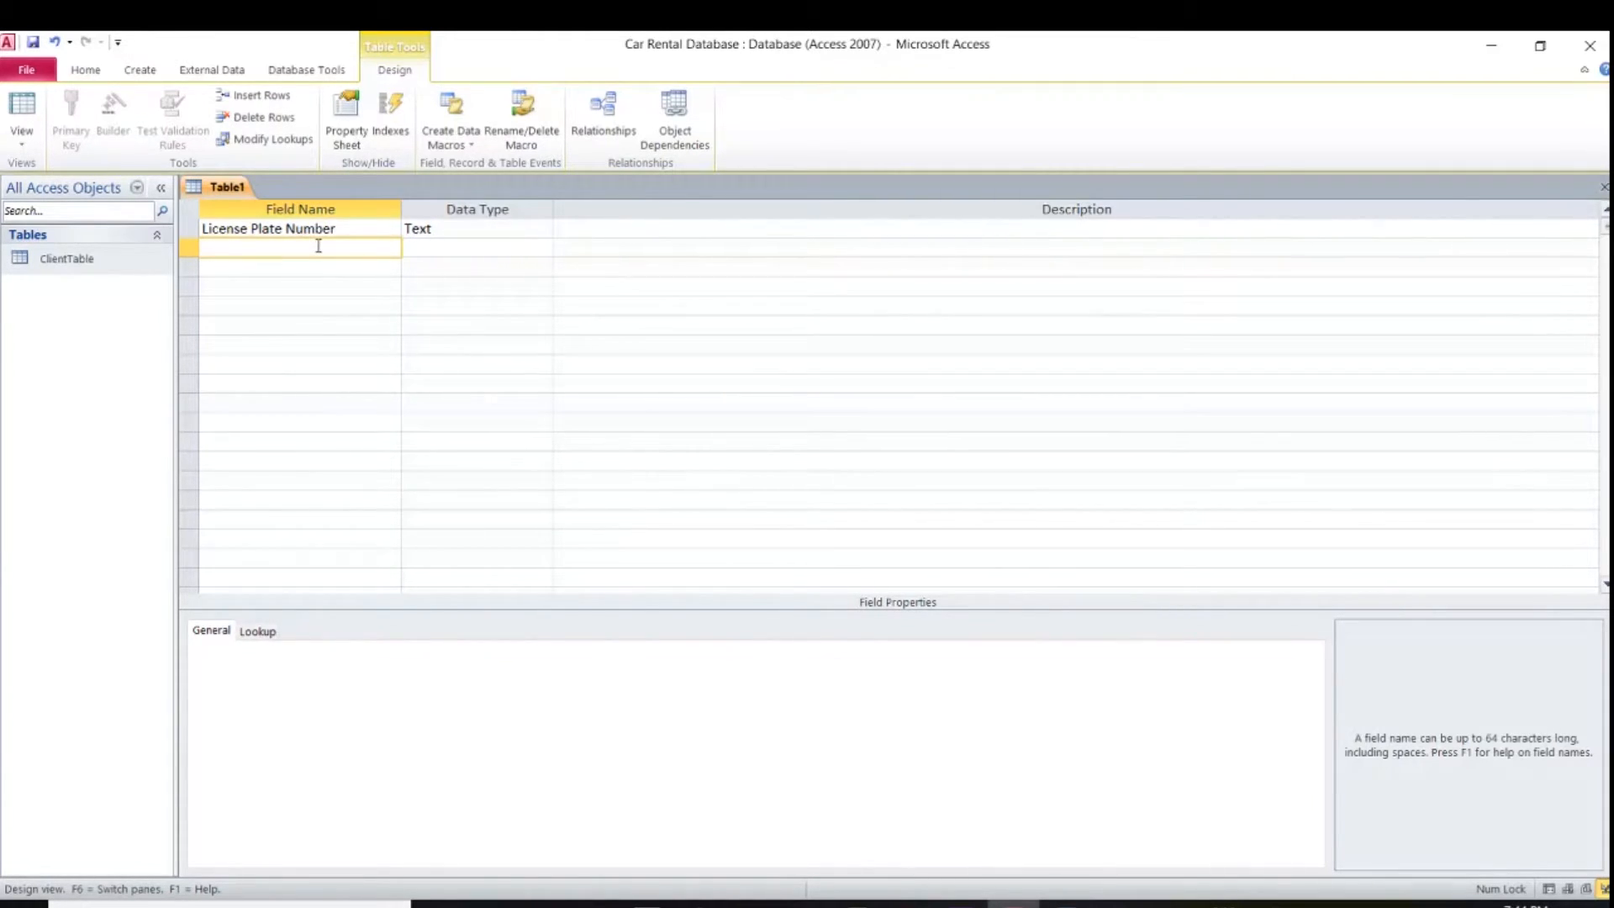
{"action": "right_click", "coordinate": [232, 230]}
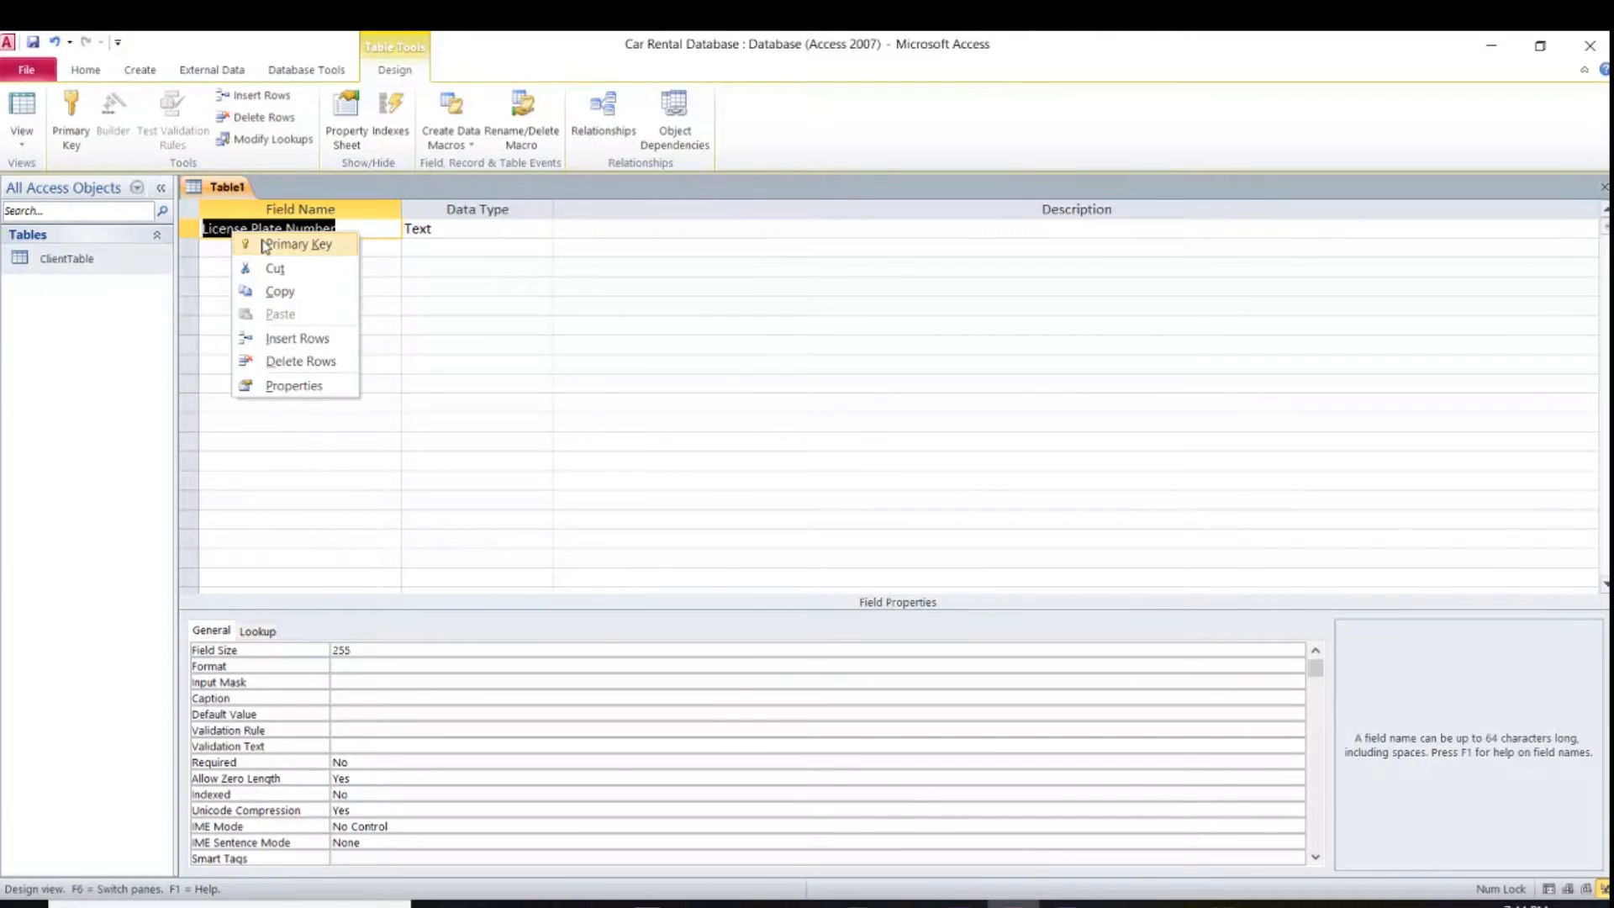
{"action": "left_click", "coordinate": [263, 245]}
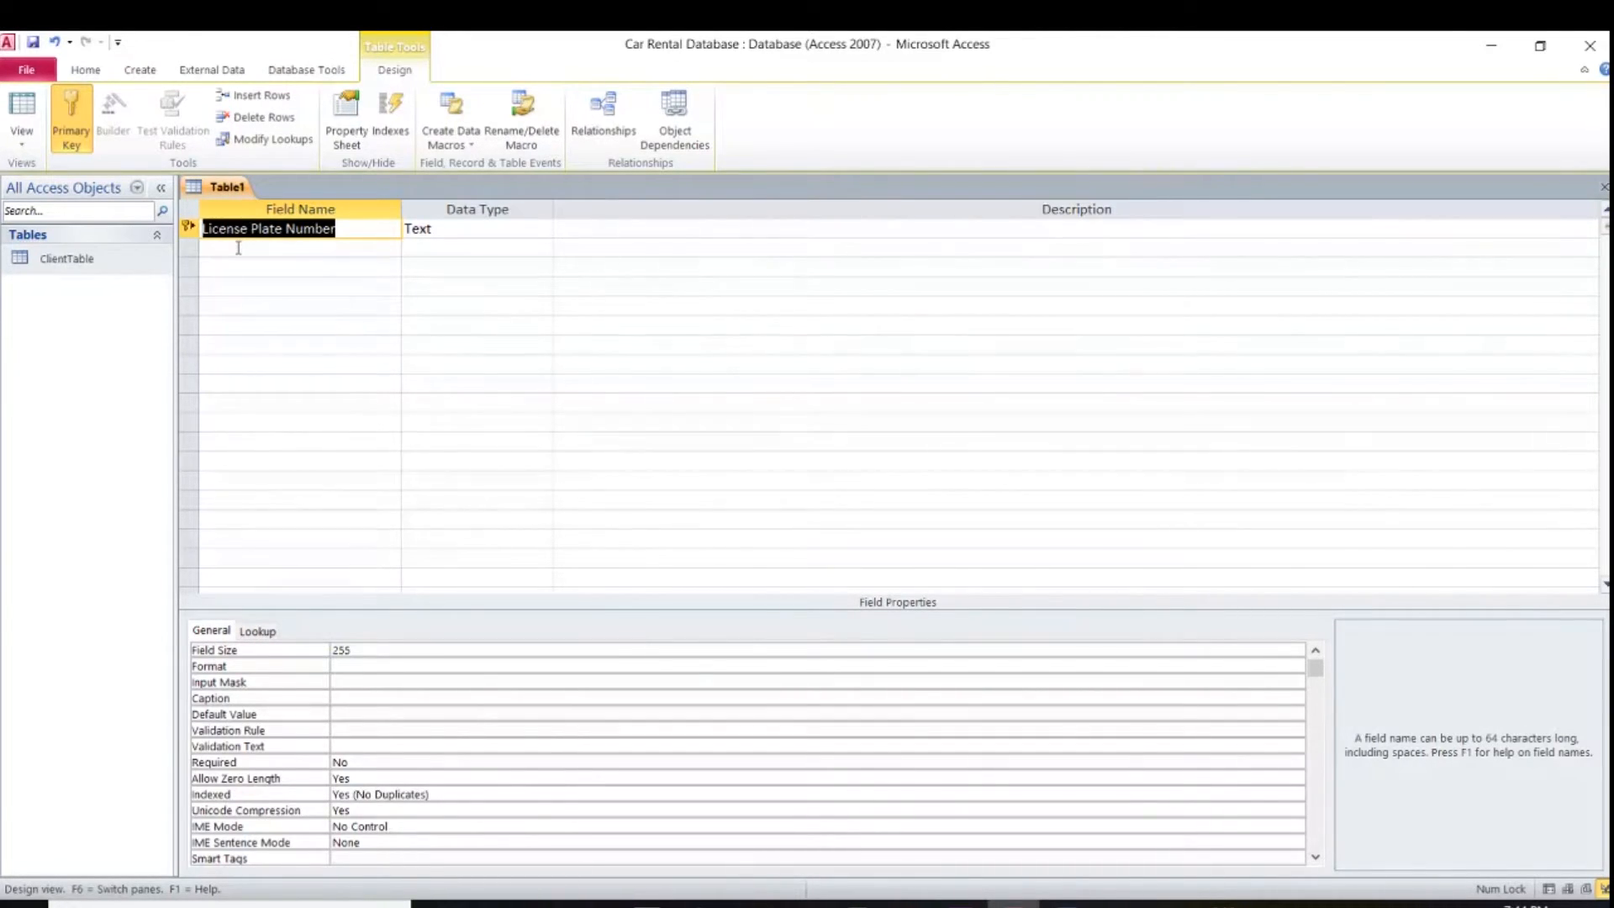
Add a Color field with the Text data type below License Plate Number
{"action": "left_click", "coordinate": [238, 248]}
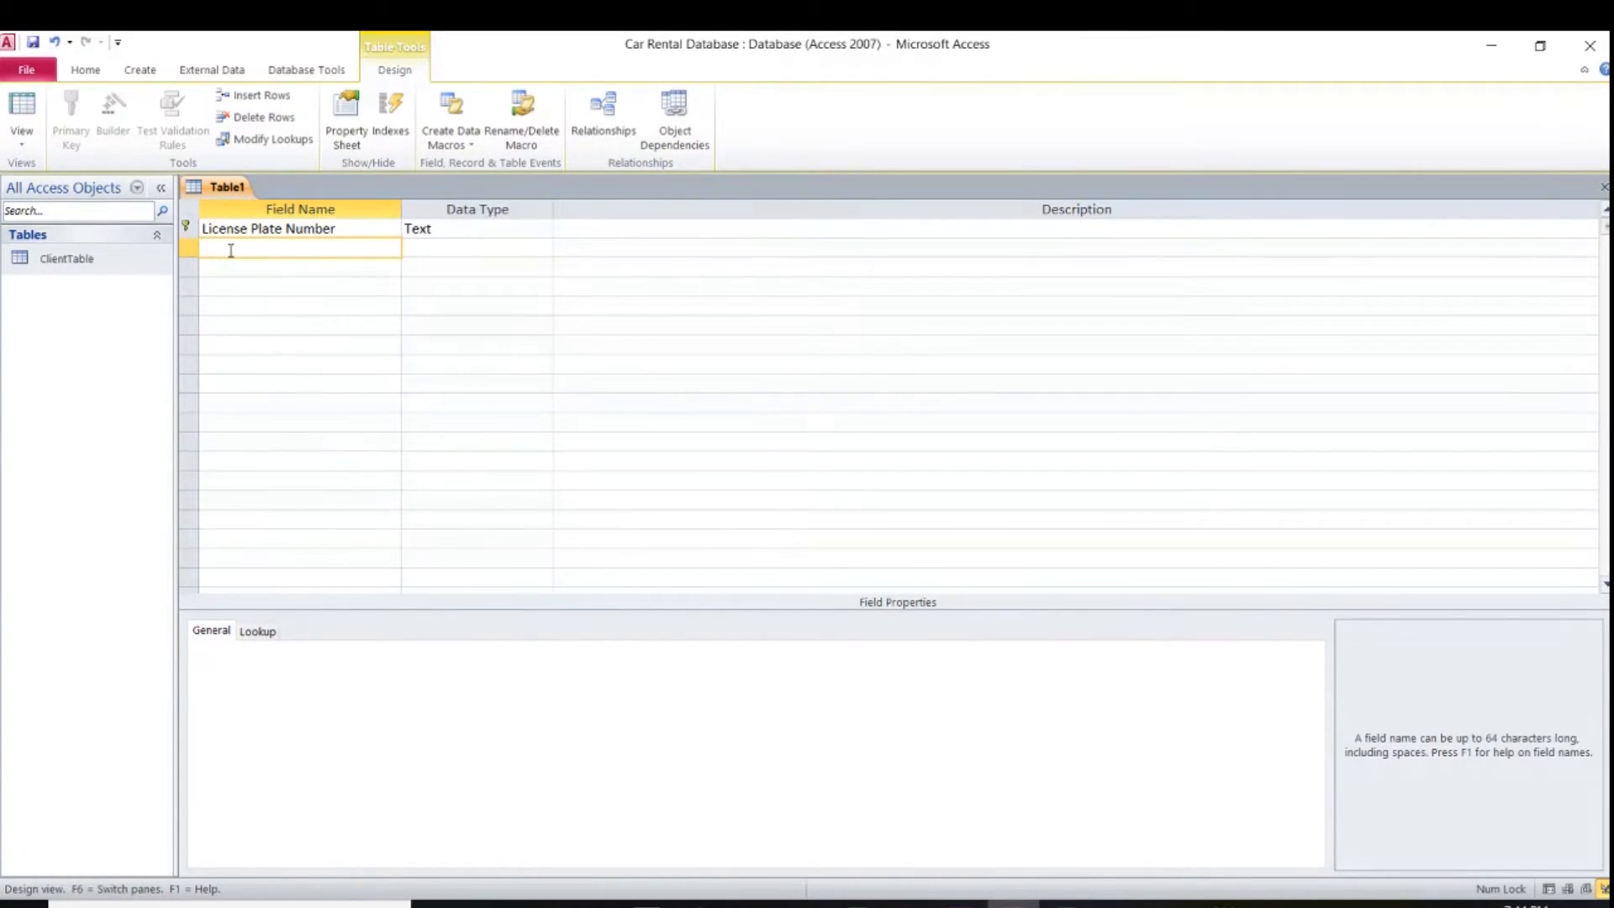
{"action": "type", "text": "Color"}
{"action": "key", "text": "Tab"}
{"action": "key", "text": "Tab"}
{"action": "key", "text": "Tab"}
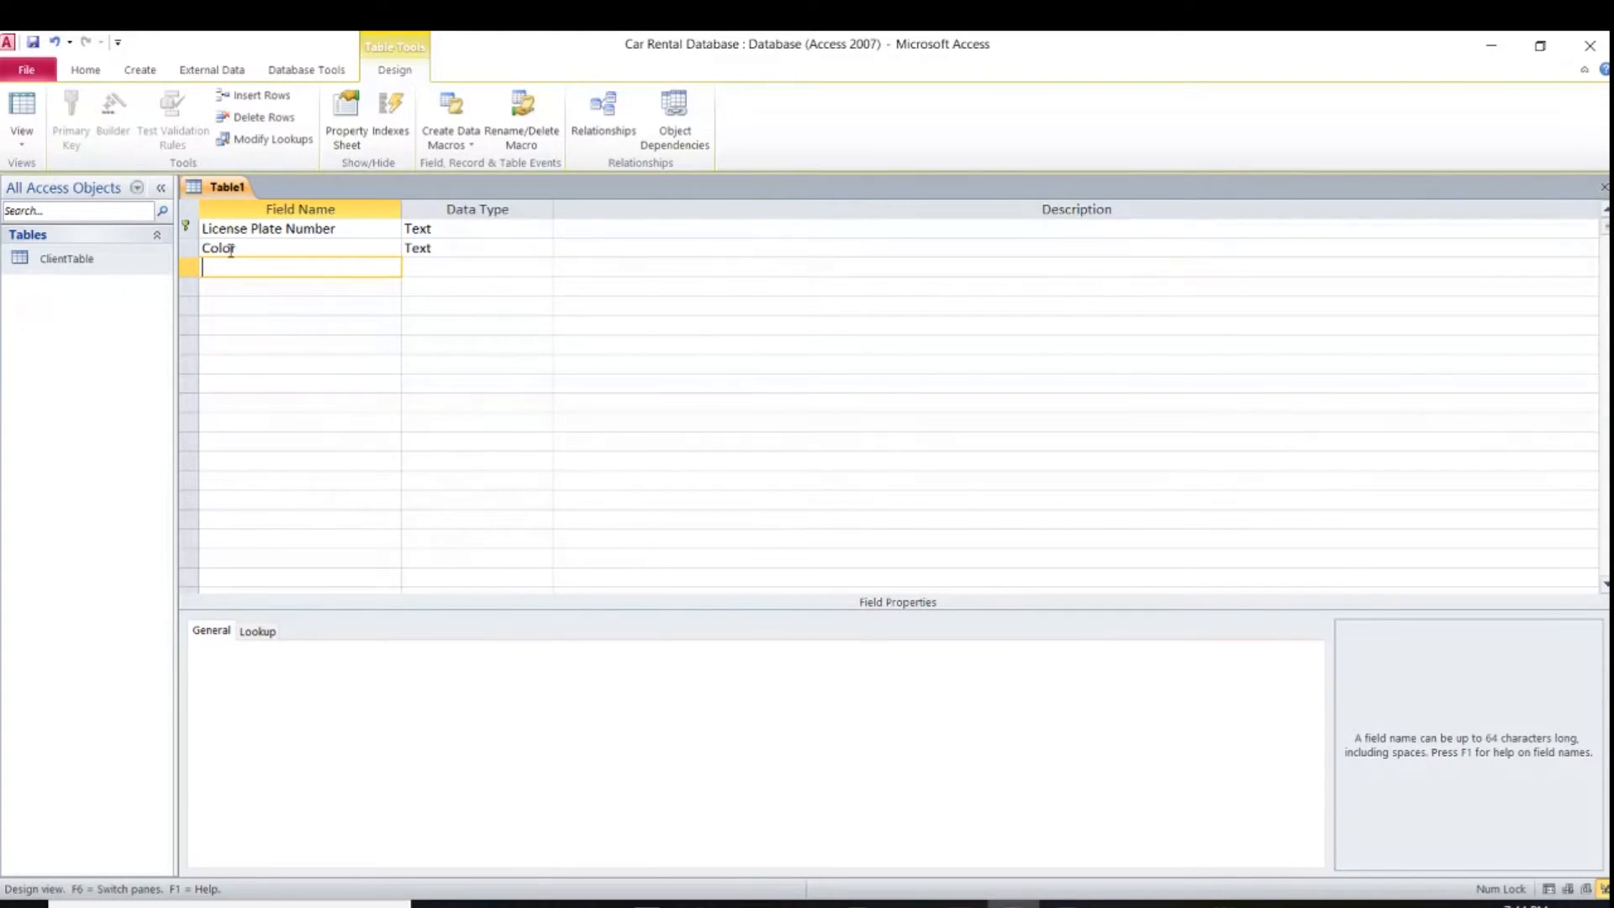
Add a Brand field with the Text data type and the description "Ford, Toyota"
{"action": "type", "text": "Brand"}
{"action": "key", "text": "Tab"}
{"action": "key", "text": "Tab"}
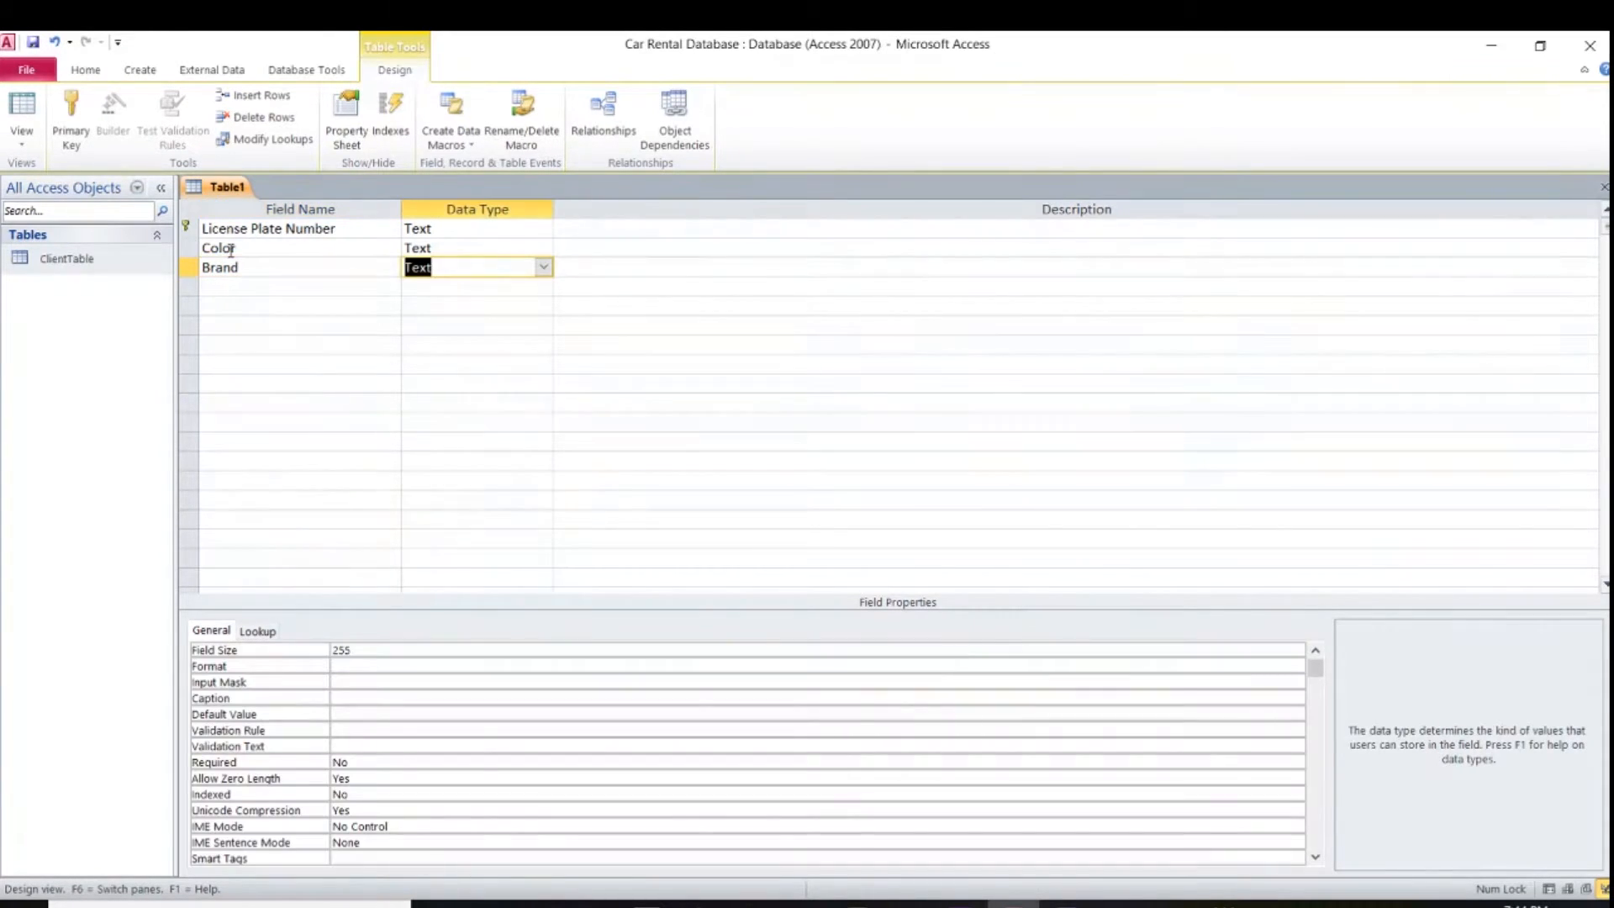
{"action": "type", "text": "Ford"}
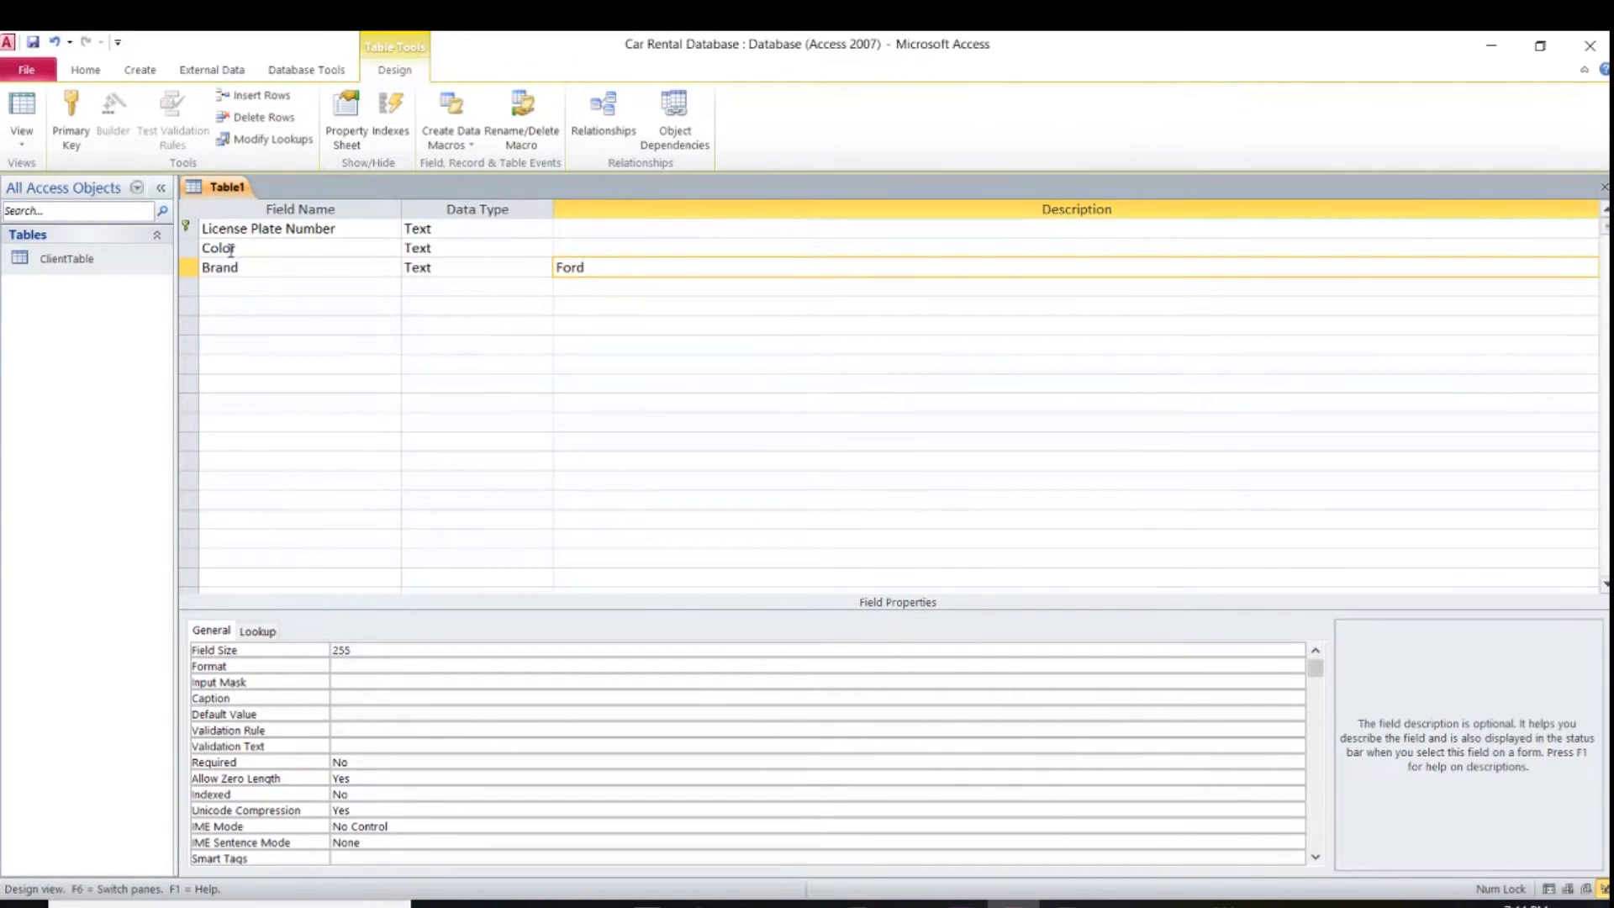
{"action": "type", "text": ", Toyota"}
{"action": "key", "text": "Return"}
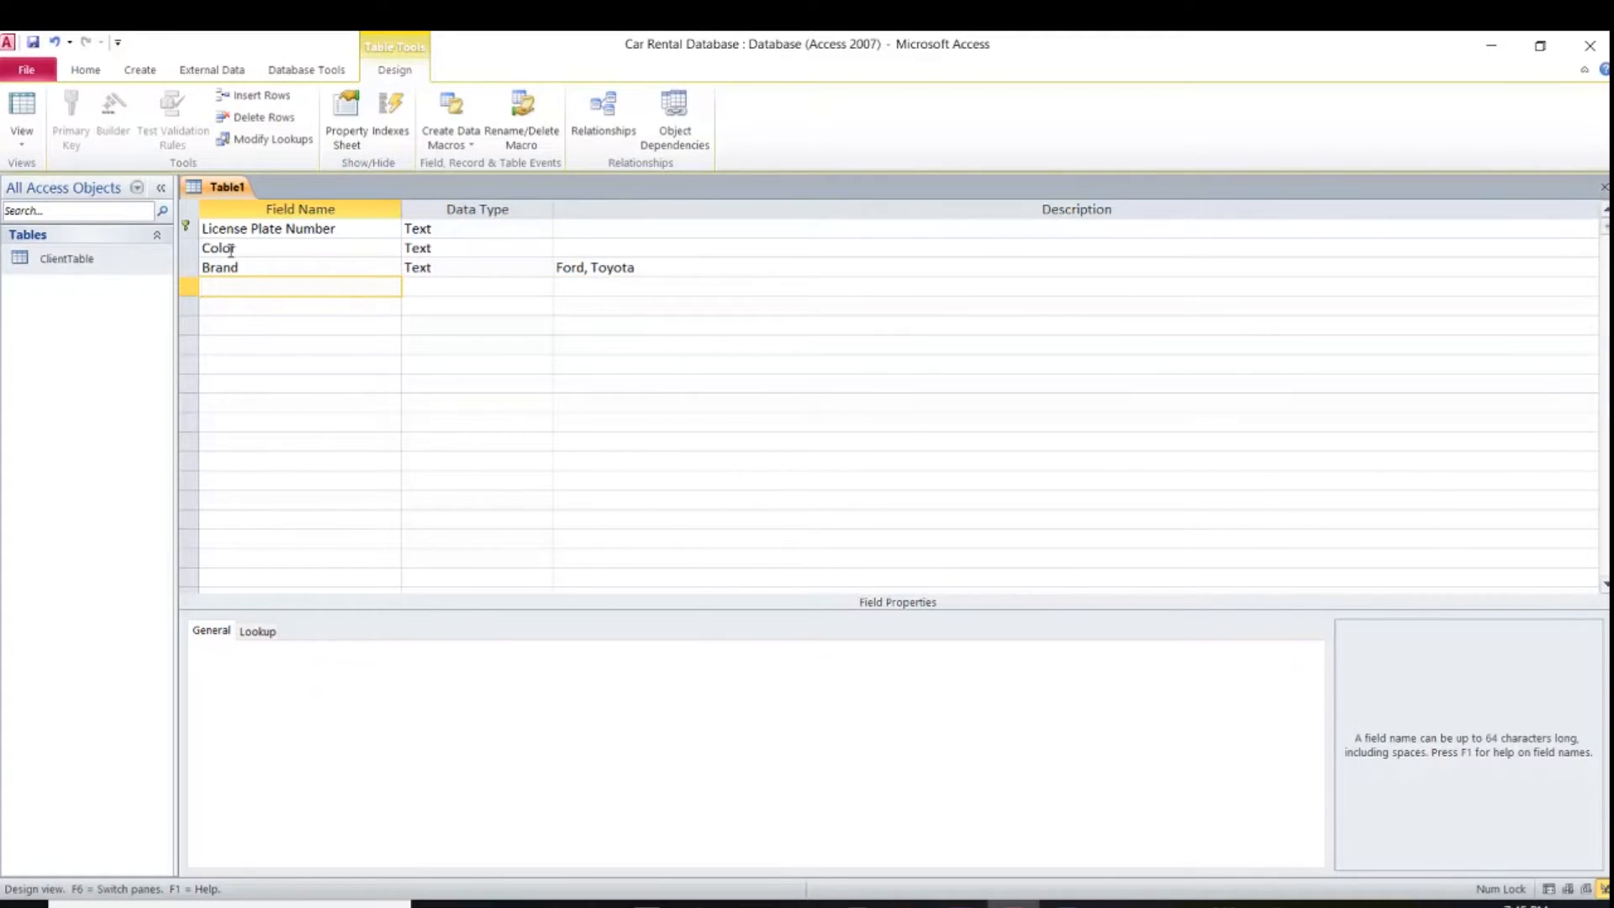
Add a Model field with the Text data type below Brand
{"action": "type", "text": "Model"}
{"action": "key", "text": "Return"}
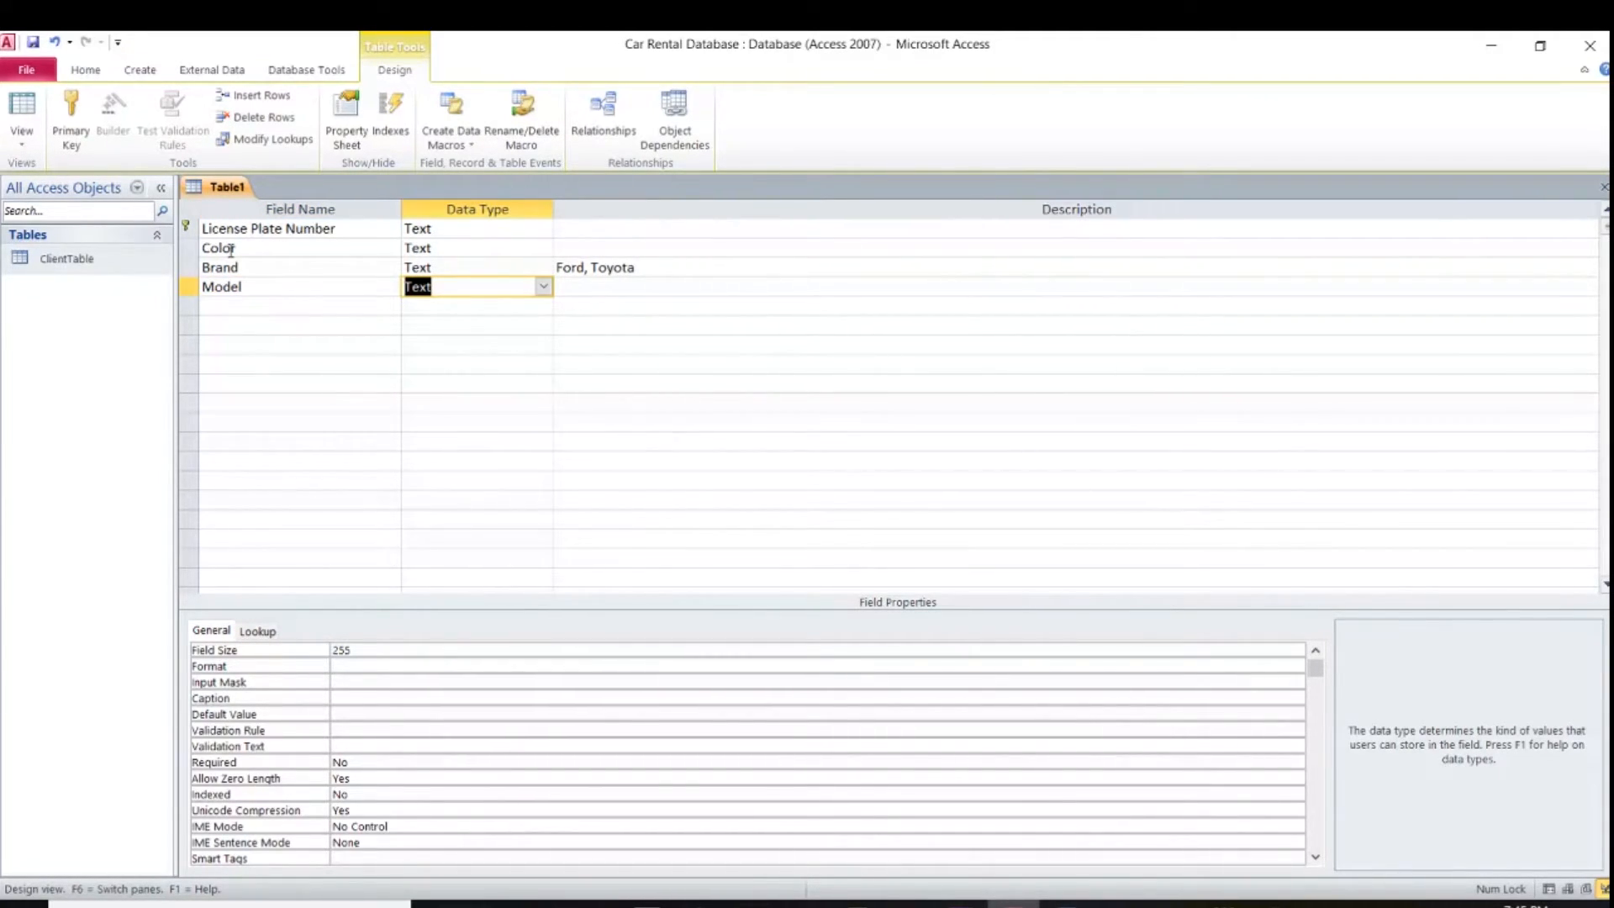
{"action": "key", "text": "Tab"}
{"action": "key", "text": "Tab"}
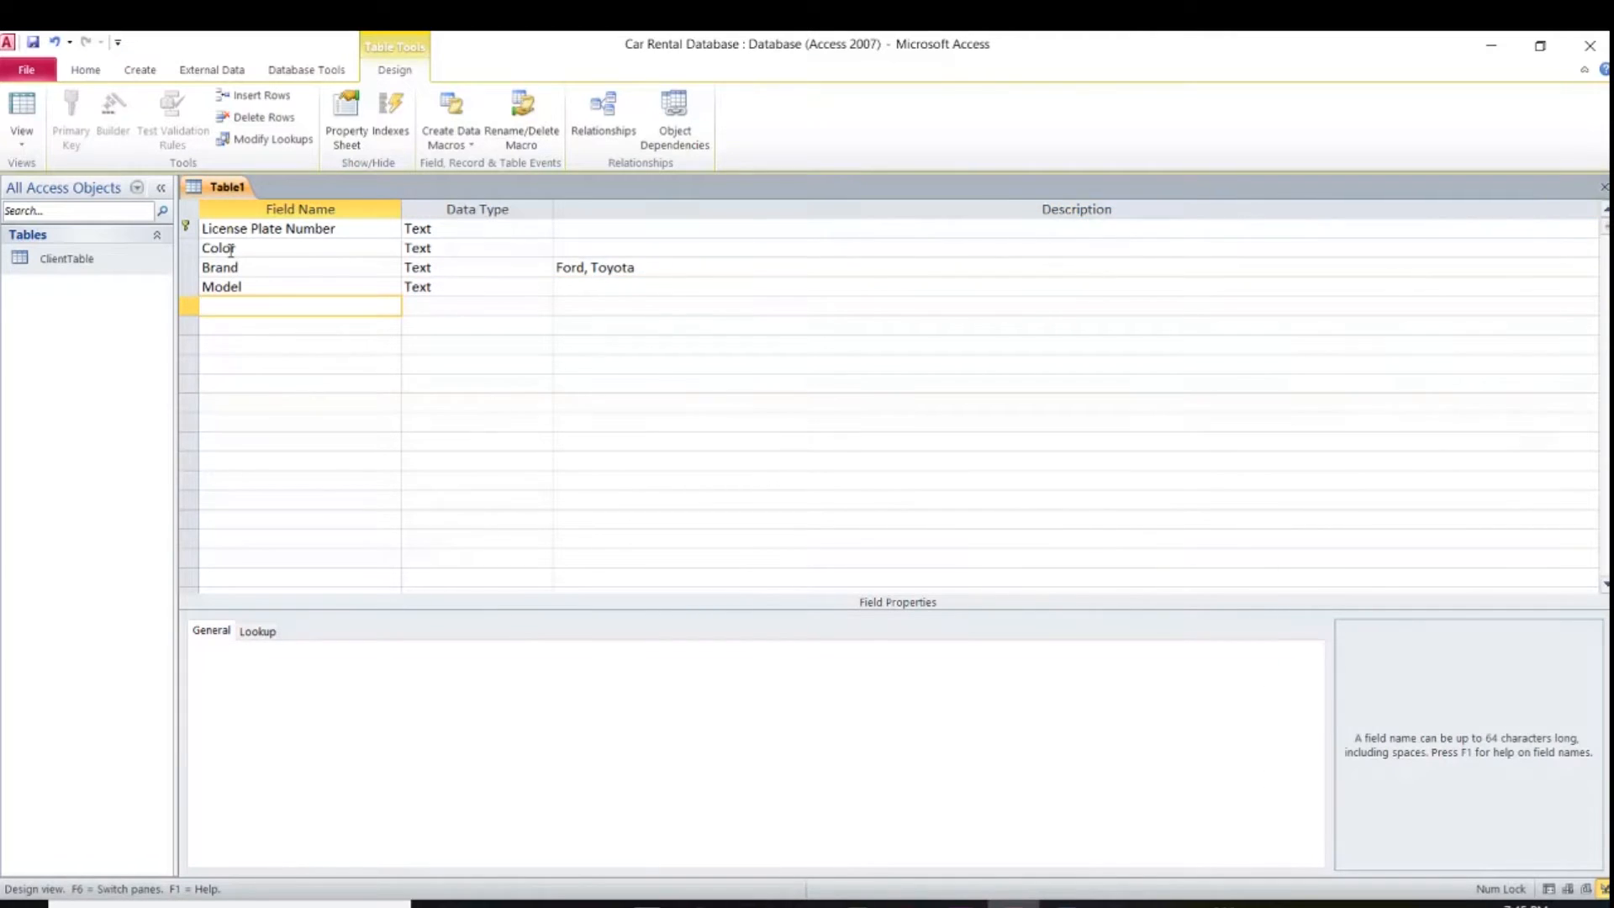
Add a Year Built field with the Text data type below Model
{"action": "type", "text": "Year"}
{"action": "key", "text": "Tab"}
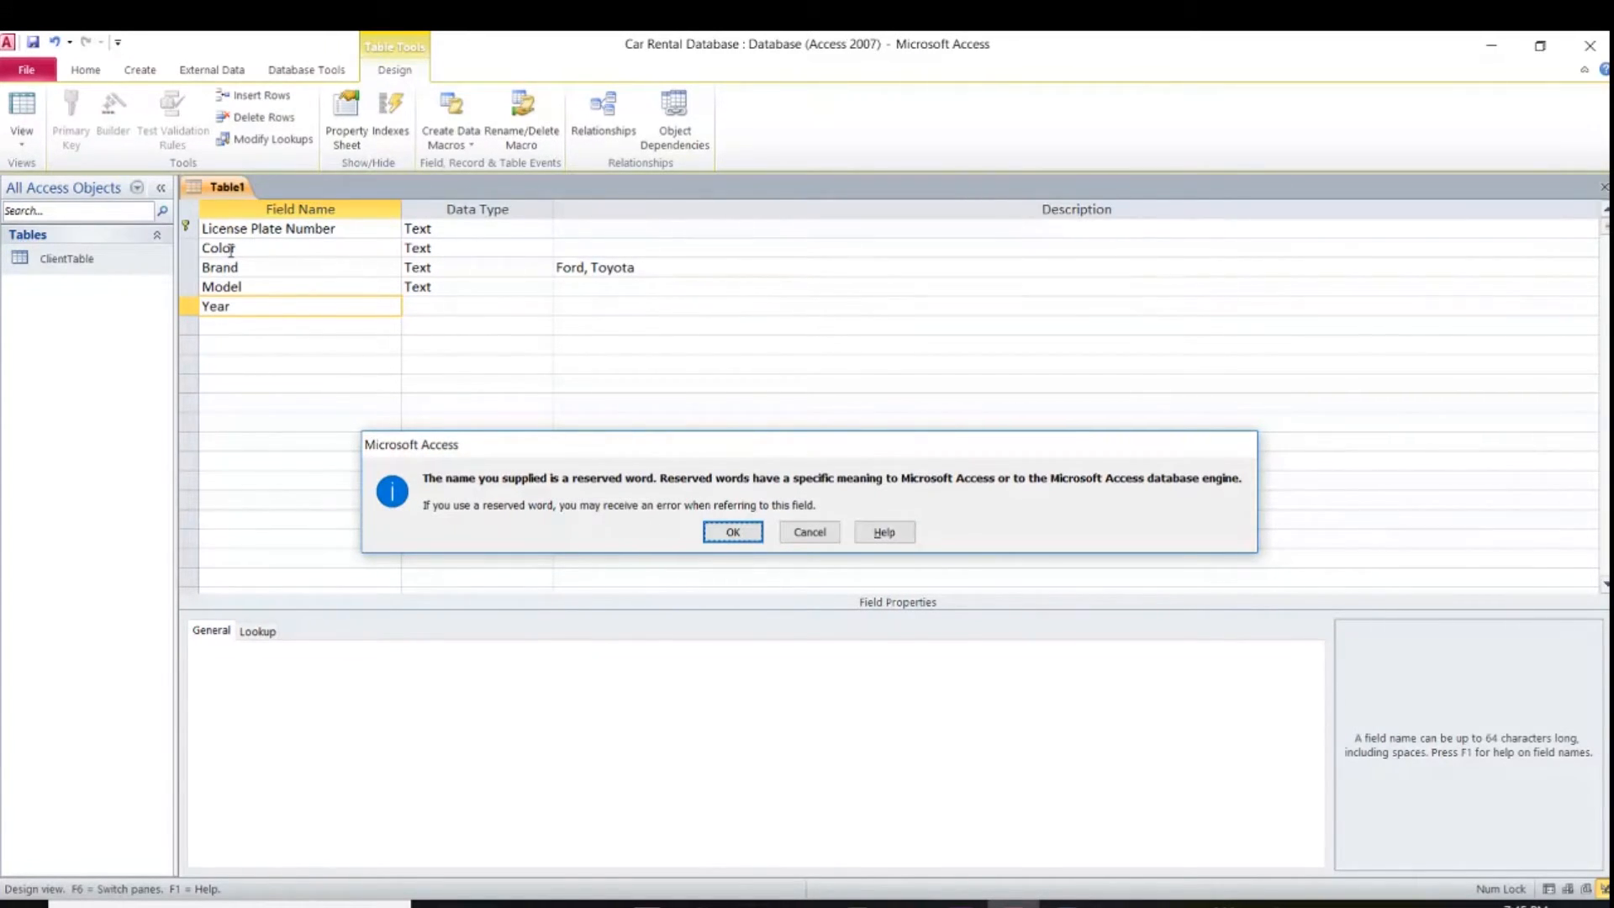
{"action": "key", "text": "Return"}
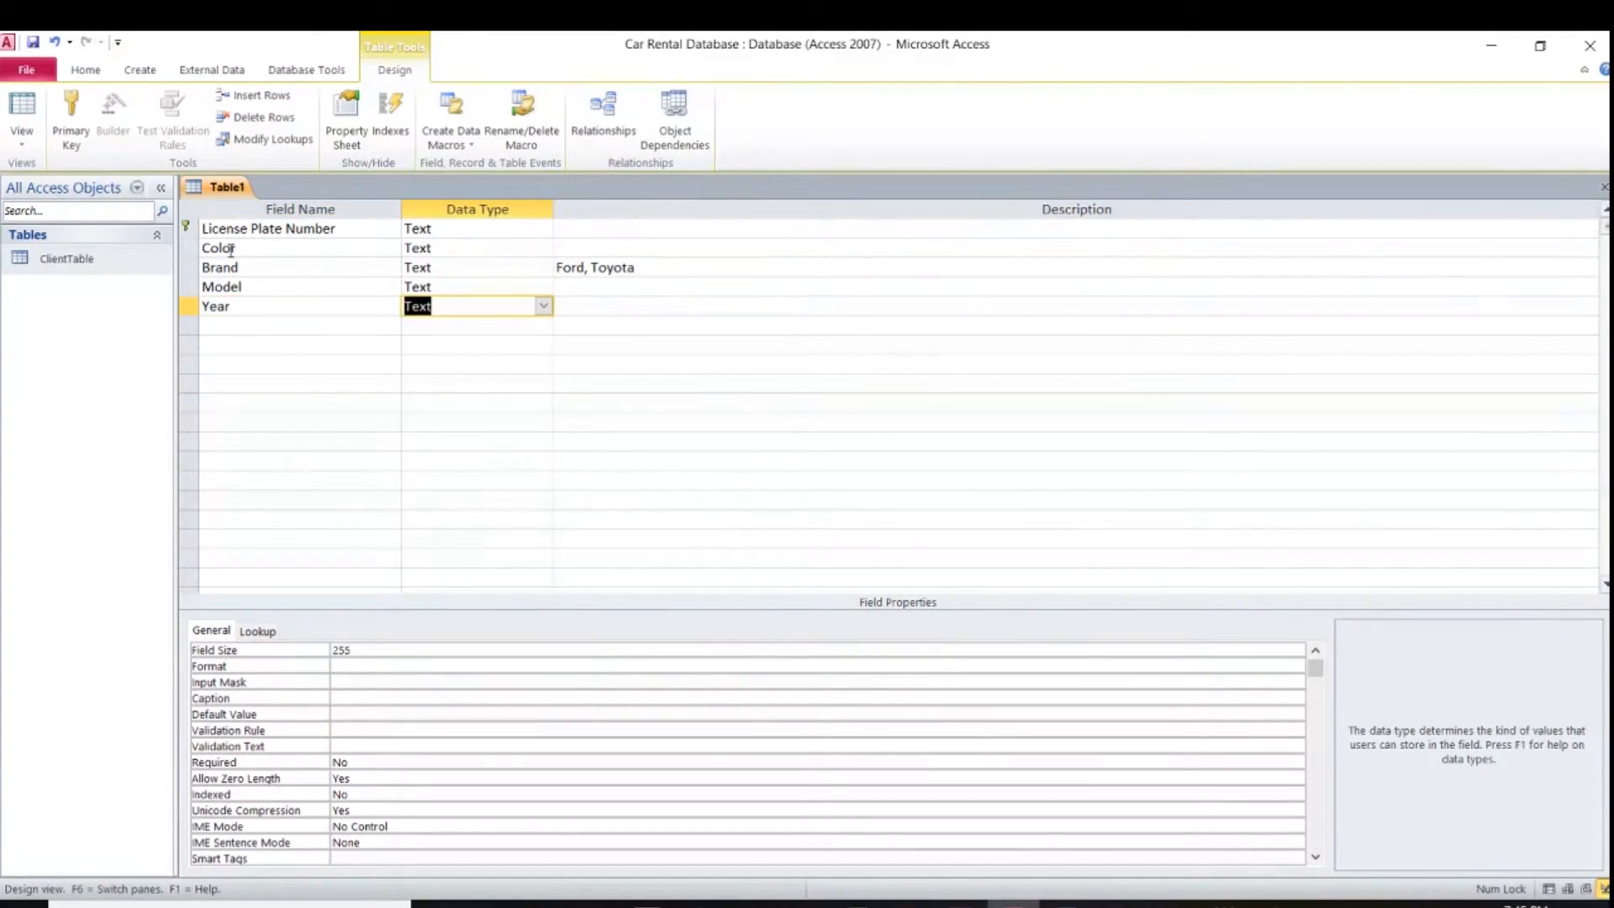
{"action": "left_click", "coordinate": [236, 310]}
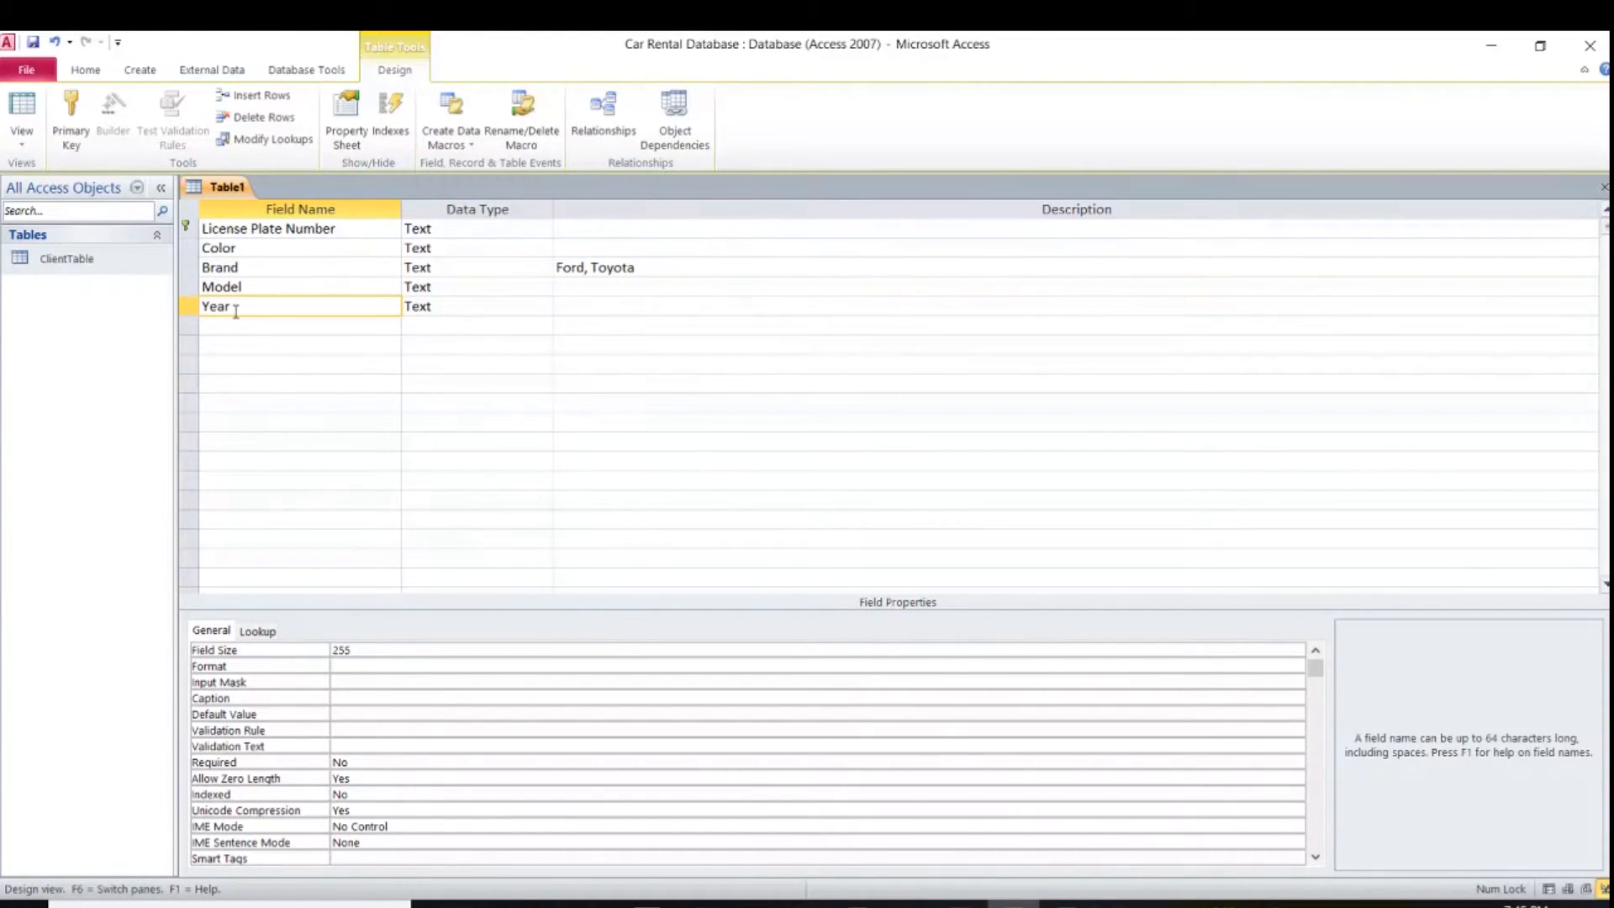
{"action": "type", "text": "Built"}
{"action": "left_click", "coordinate": [451, 307]}
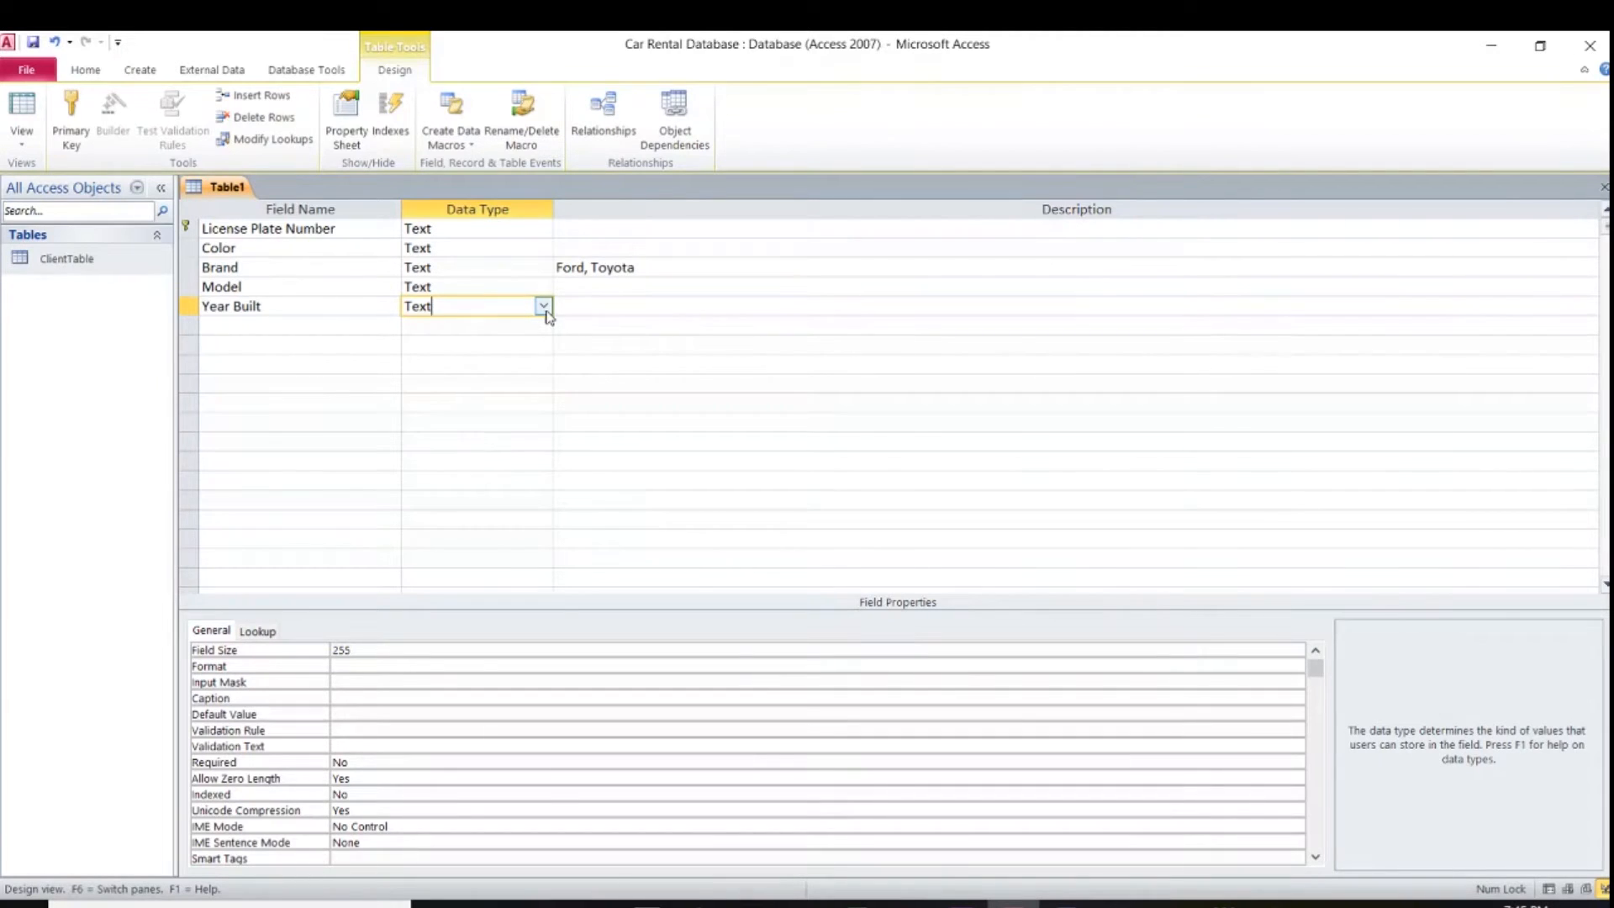
{"action": "left_click", "coordinate": [309, 326]}
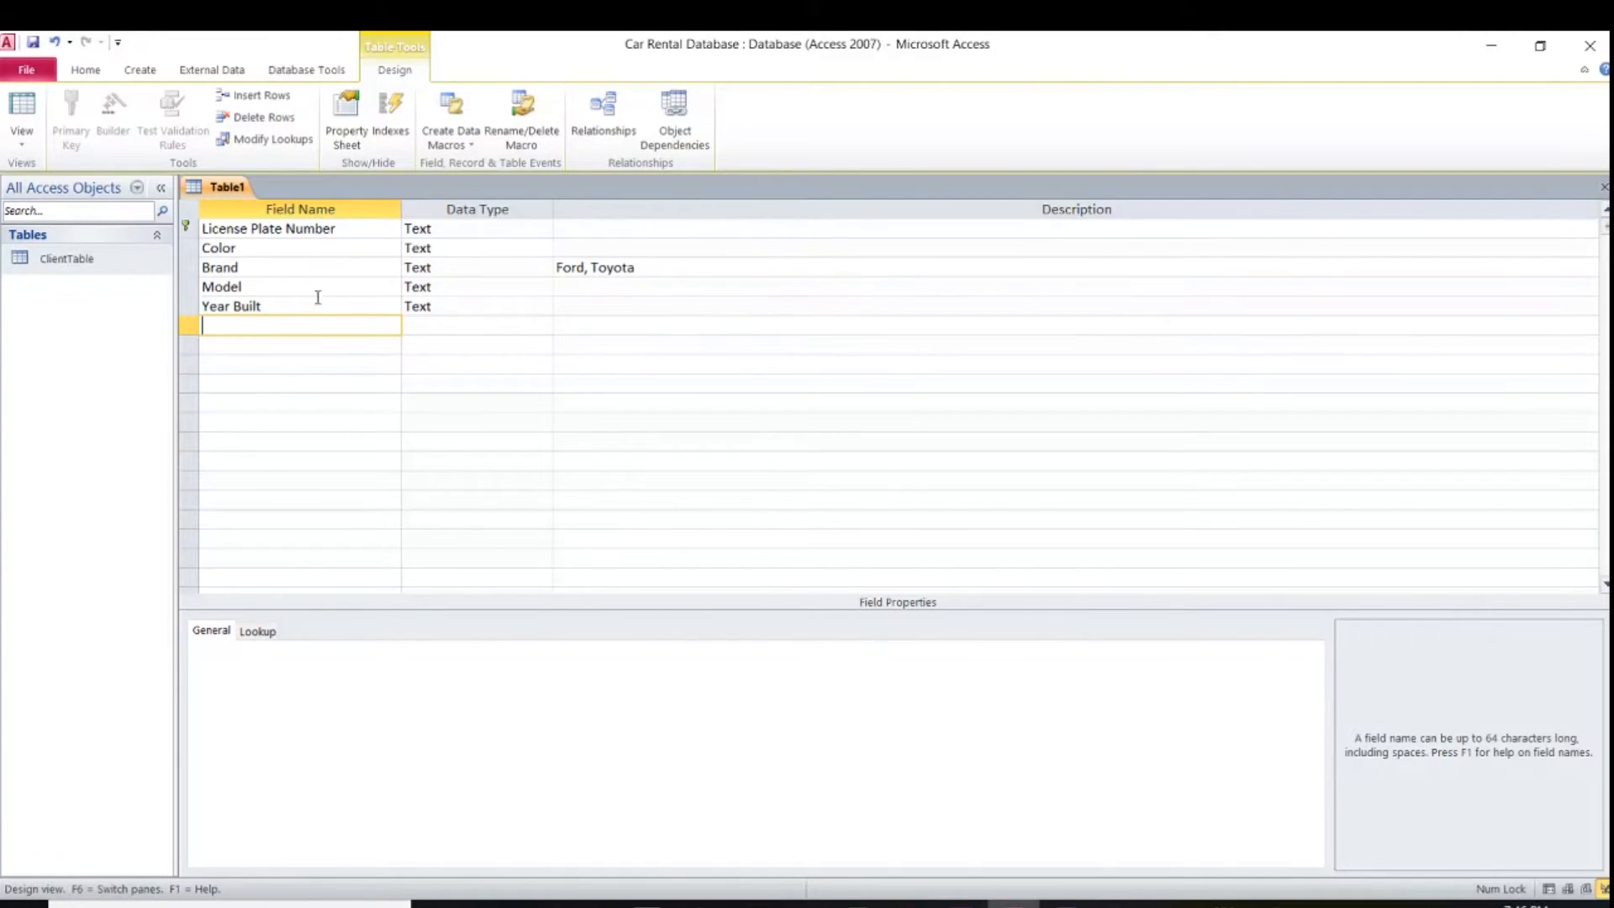
Close the new car table and save it under the name CarTable
{"action": "left_click", "coordinate": [1603, 188]}
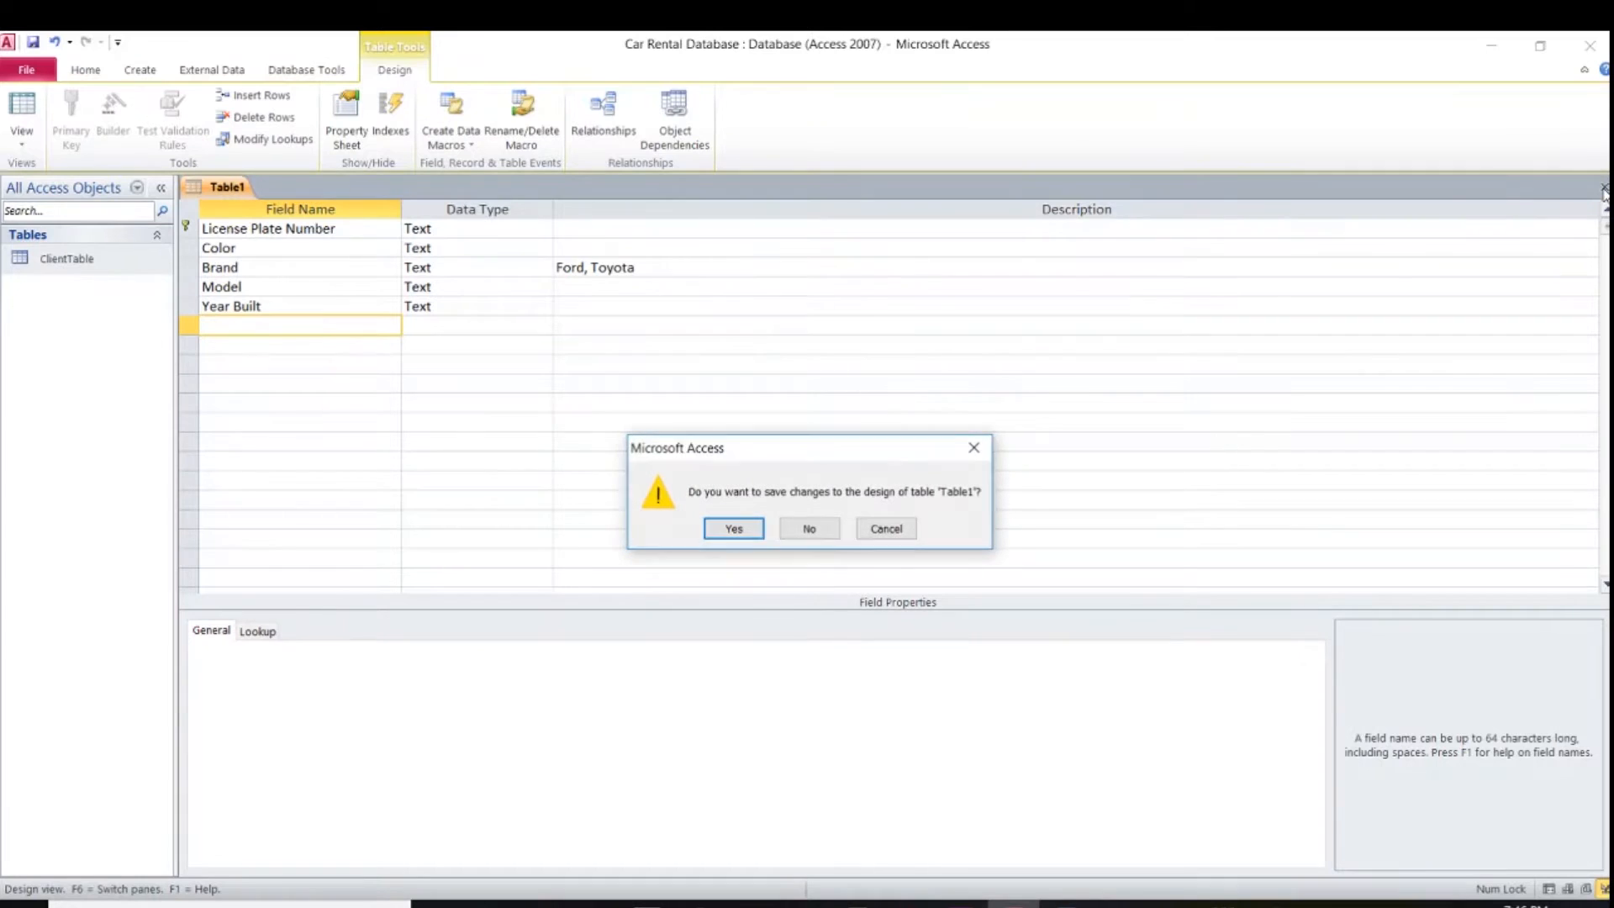
{"action": "left_click", "coordinate": [734, 529]}
{"action": "left_click", "coordinate": [745, 339]}
{"action": "key", "text": "BackSpace"}
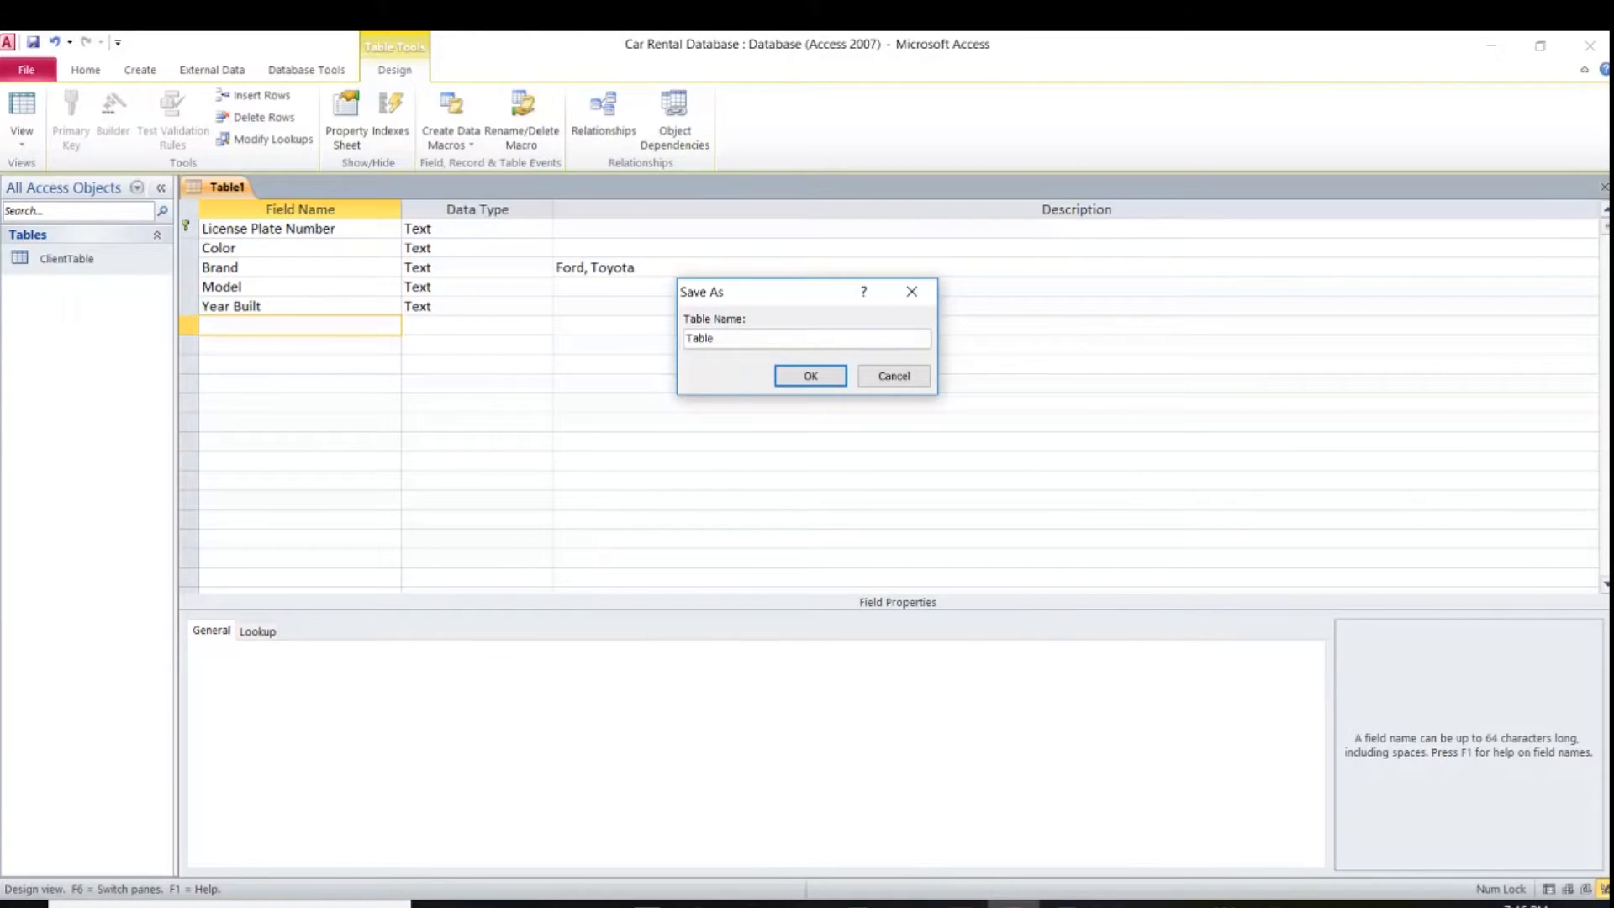
{"action": "type", "text": "Car"}
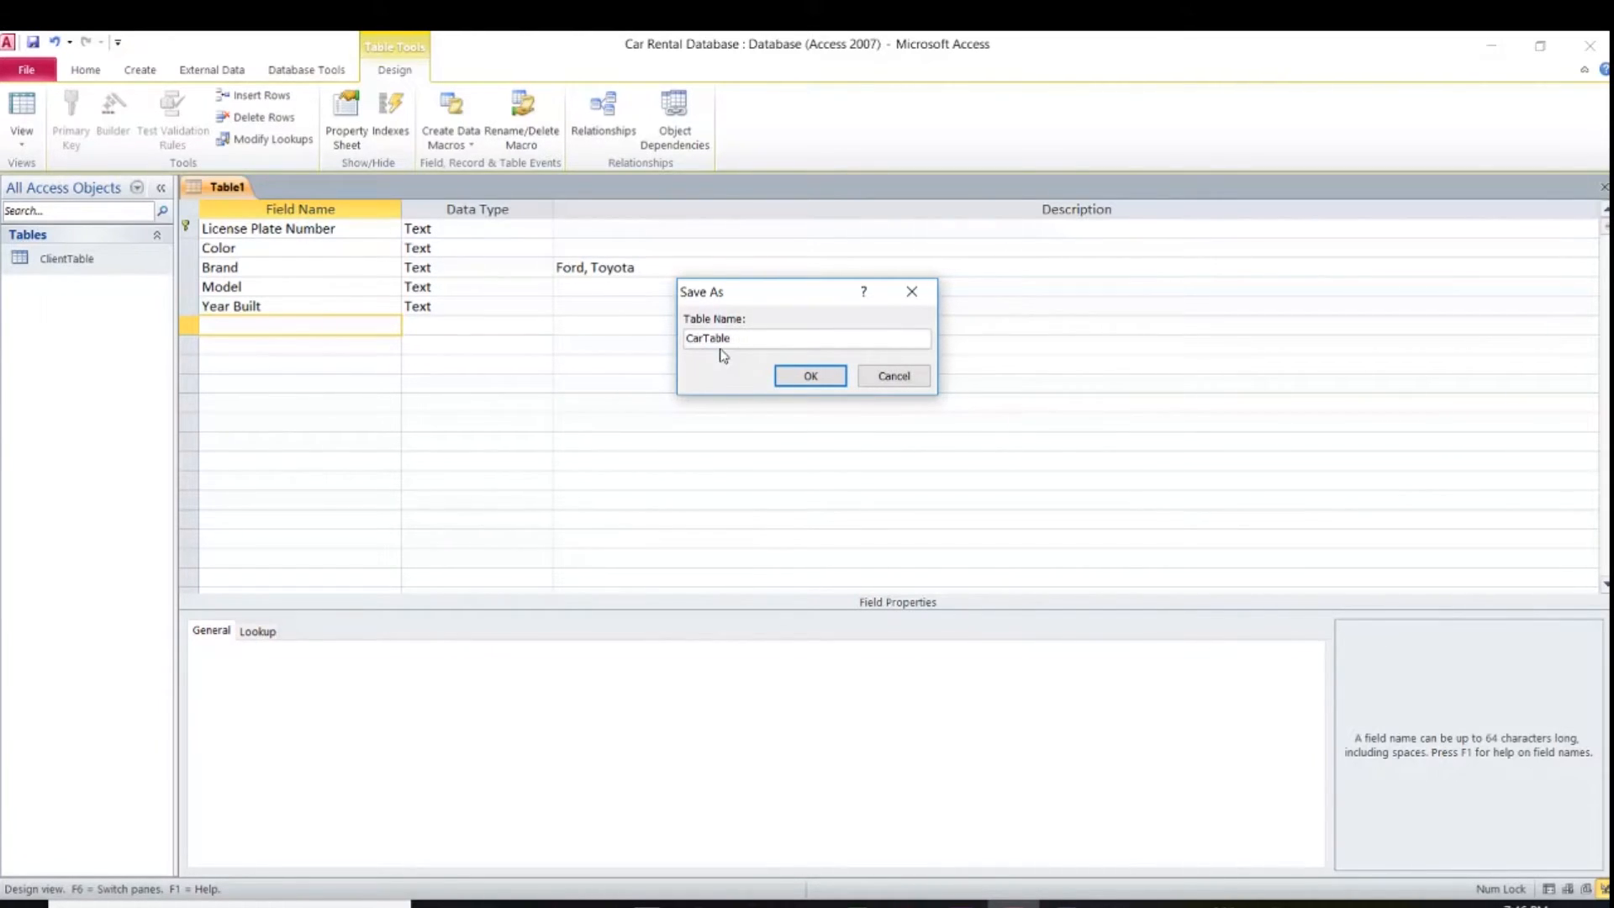
{"action": "left_click", "coordinate": [810, 376]}
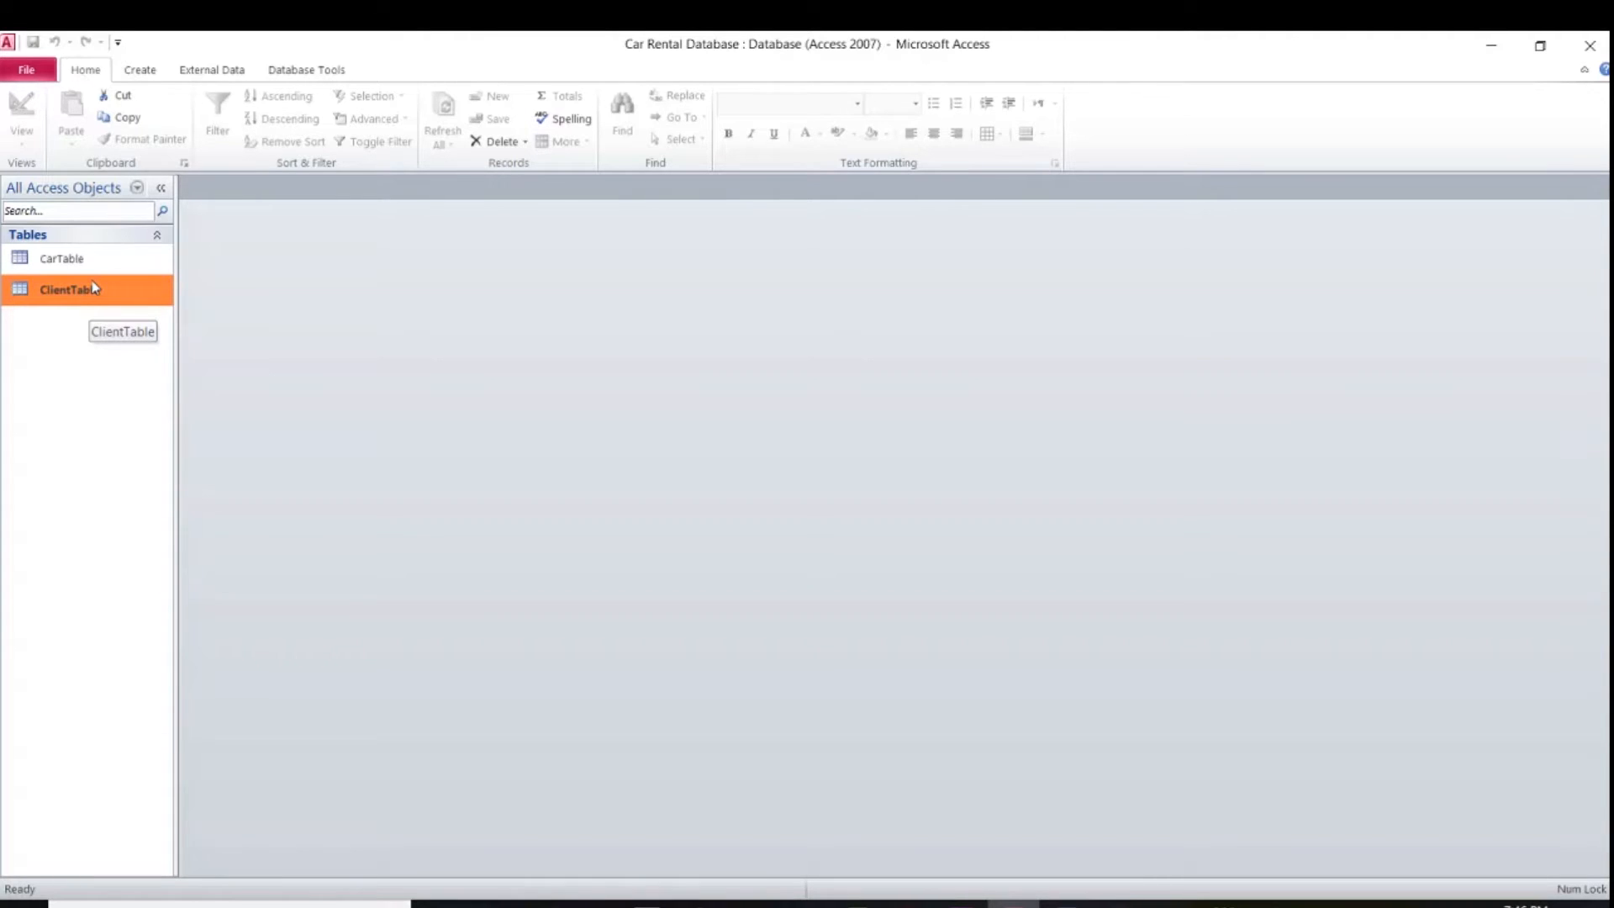
Create another table in Design view with a Rental ID field of type AutoNumber
{"action": "left_click", "coordinate": [139, 71]}
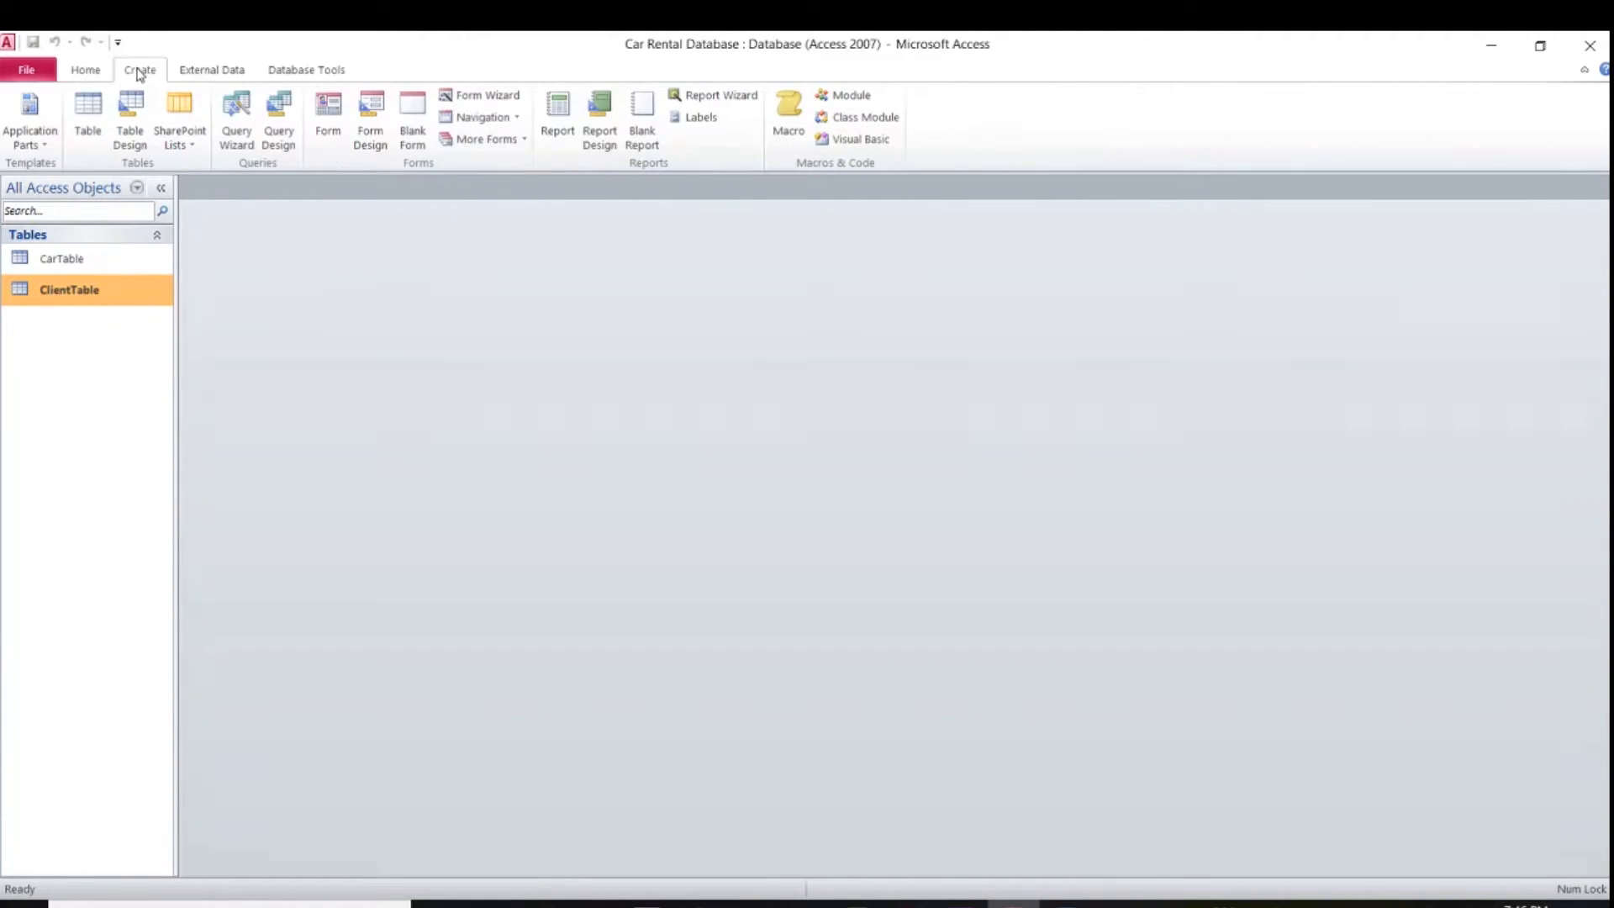
{"action": "left_click", "coordinate": [130, 122]}
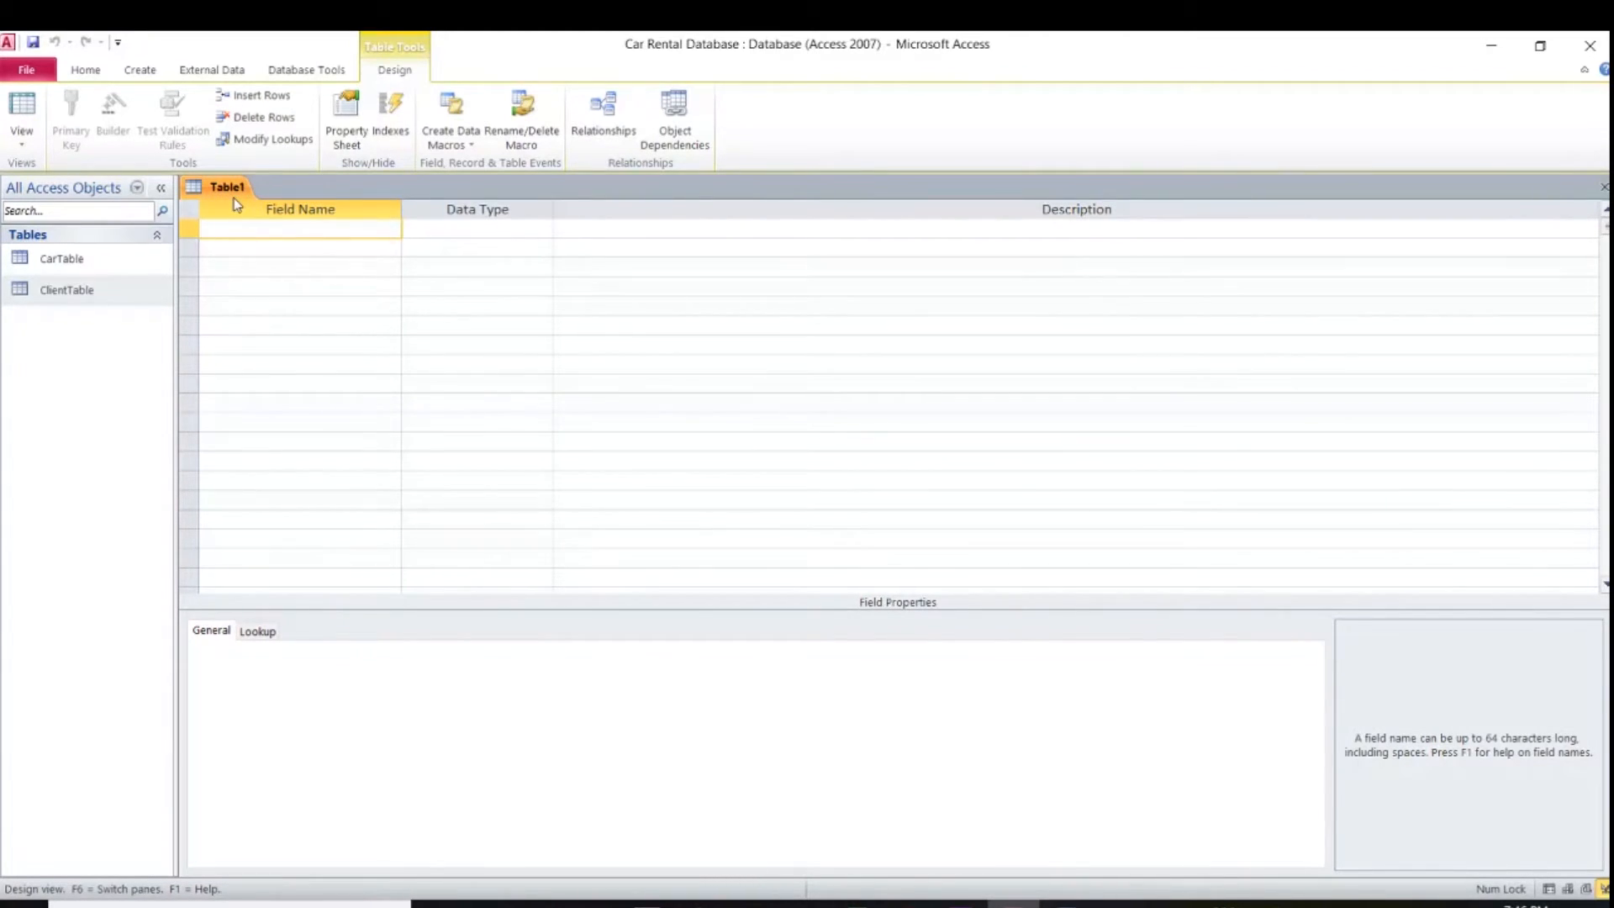
{"action": "type", "text": "Rental ID"}
{"action": "left_click", "coordinate": [433, 226]}
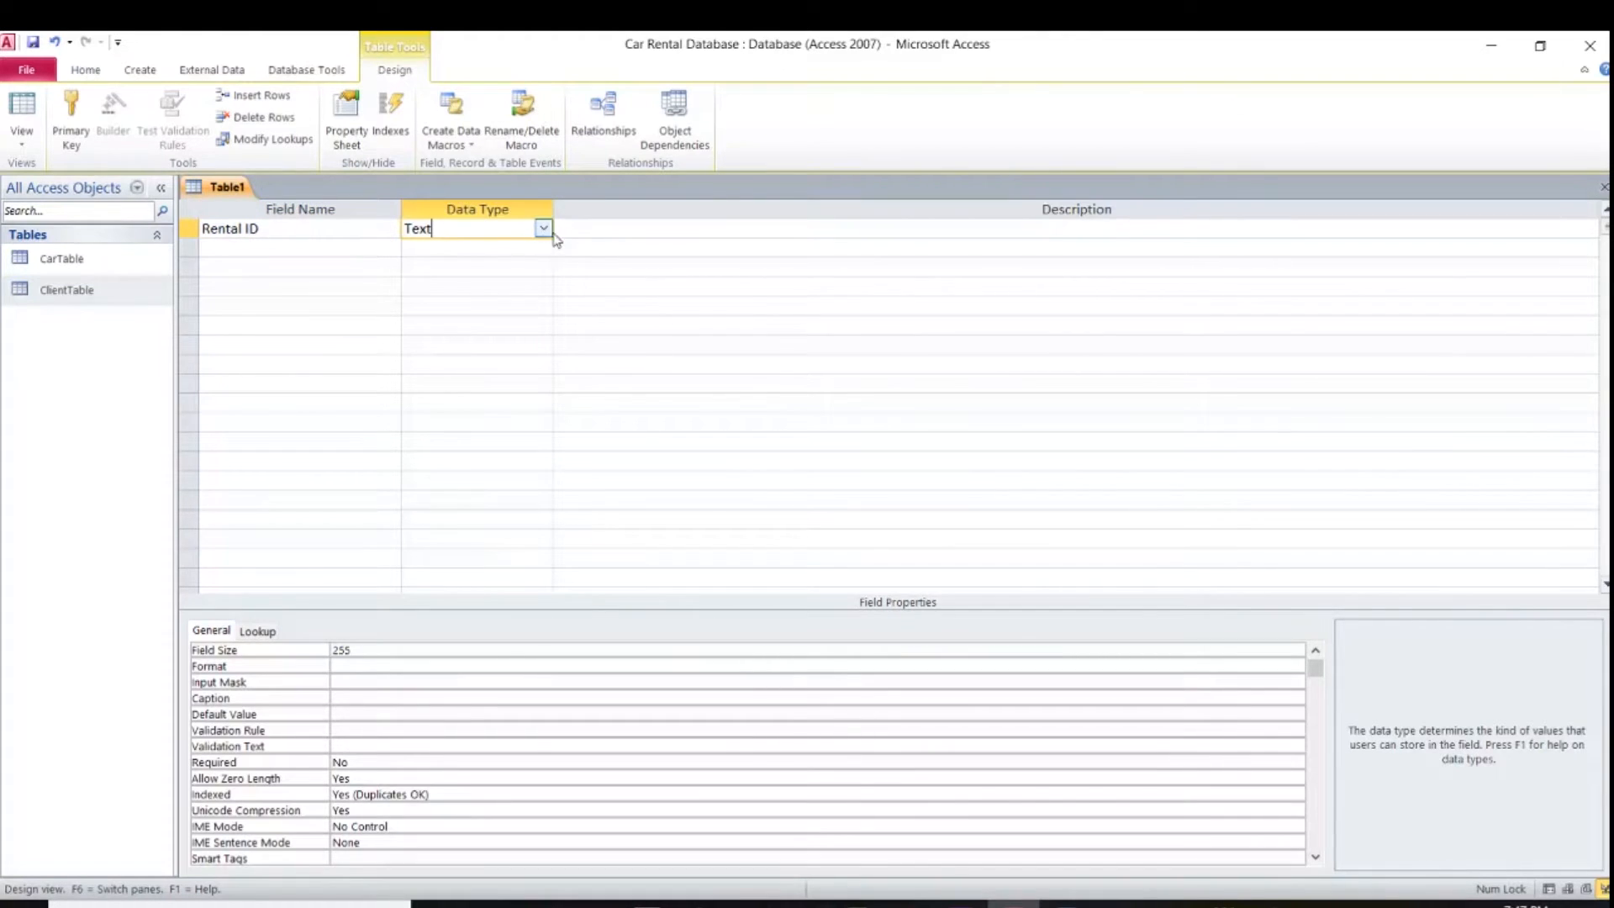
{"action": "left_click", "coordinate": [544, 230]}
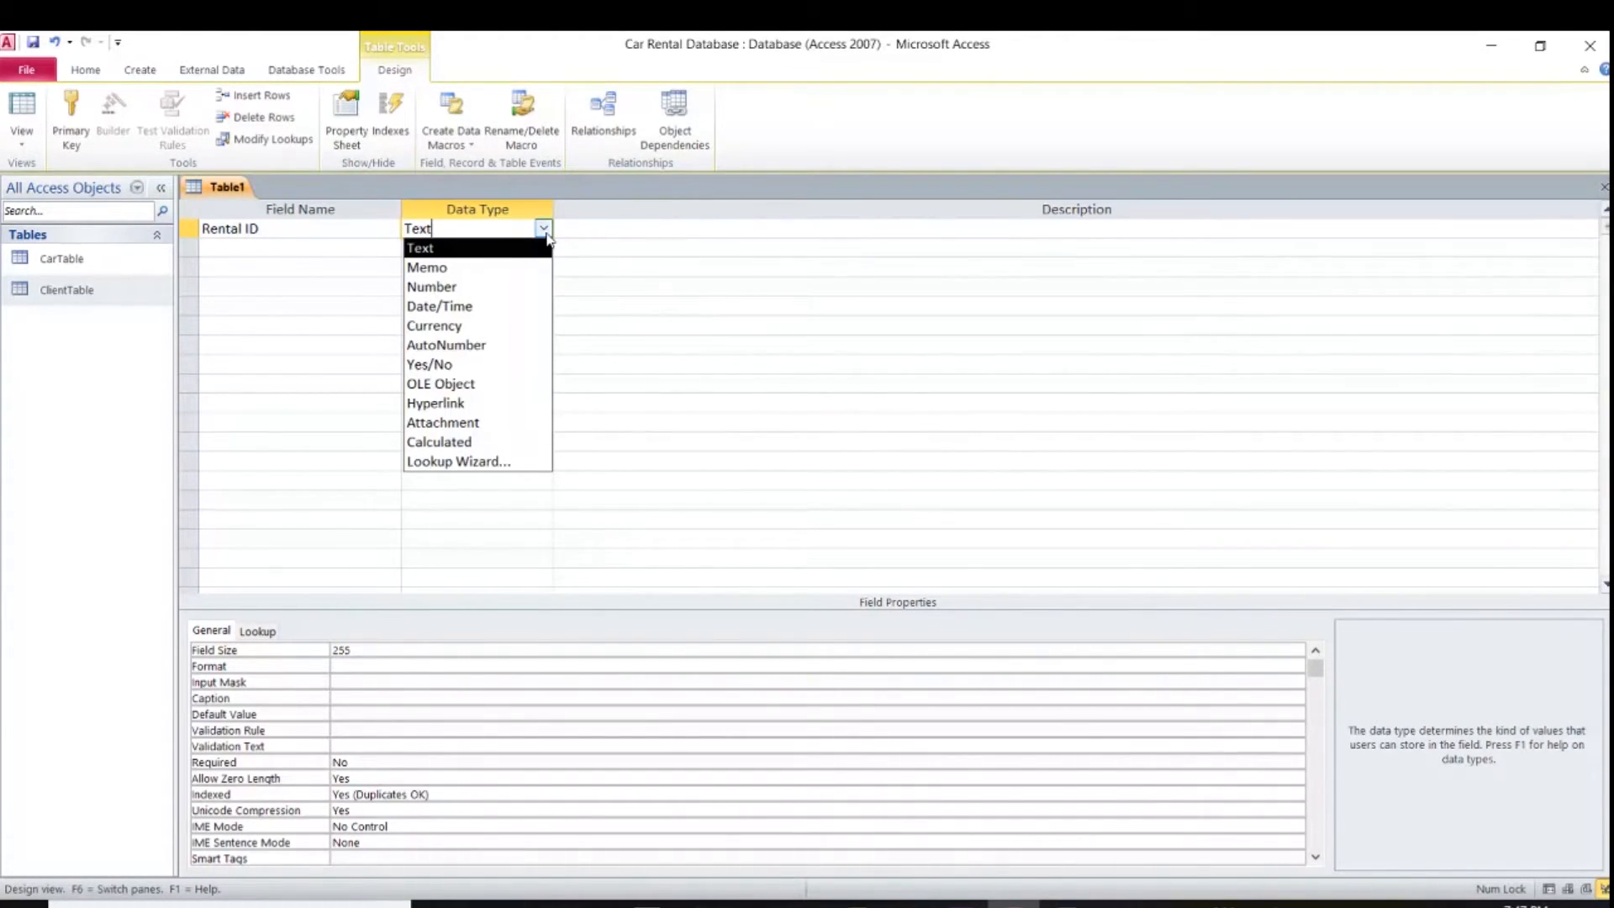
{"action": "left_click", "coordinate": [470, 347]}
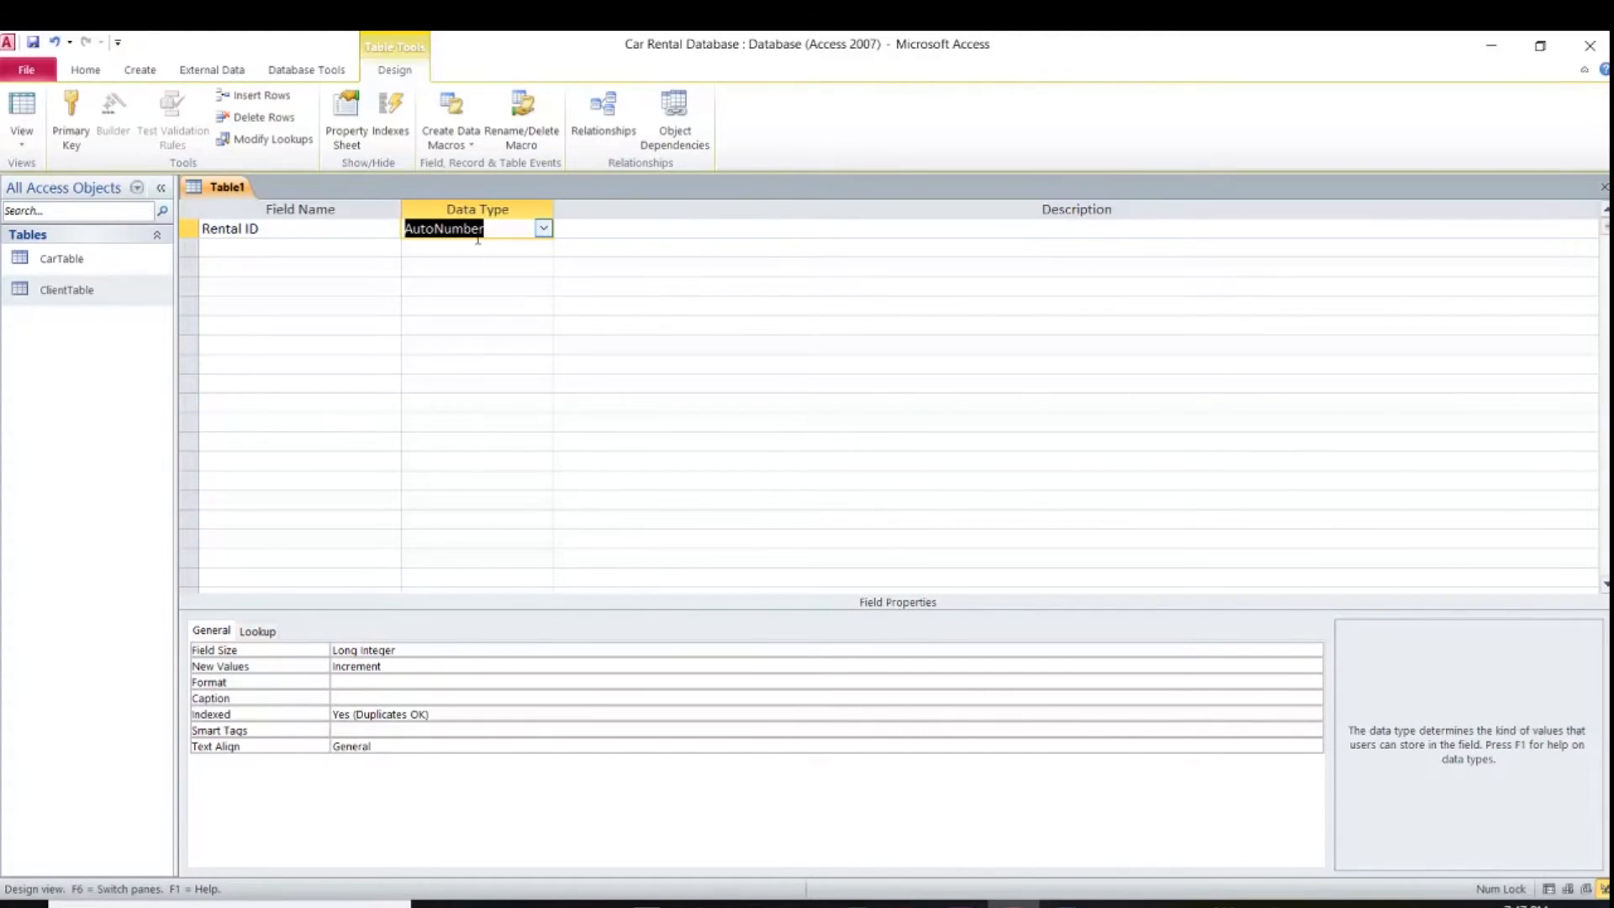
Make the Rental ID field the primary key of the new table
{"action": "left_click", "coordinate": [502, 231]}
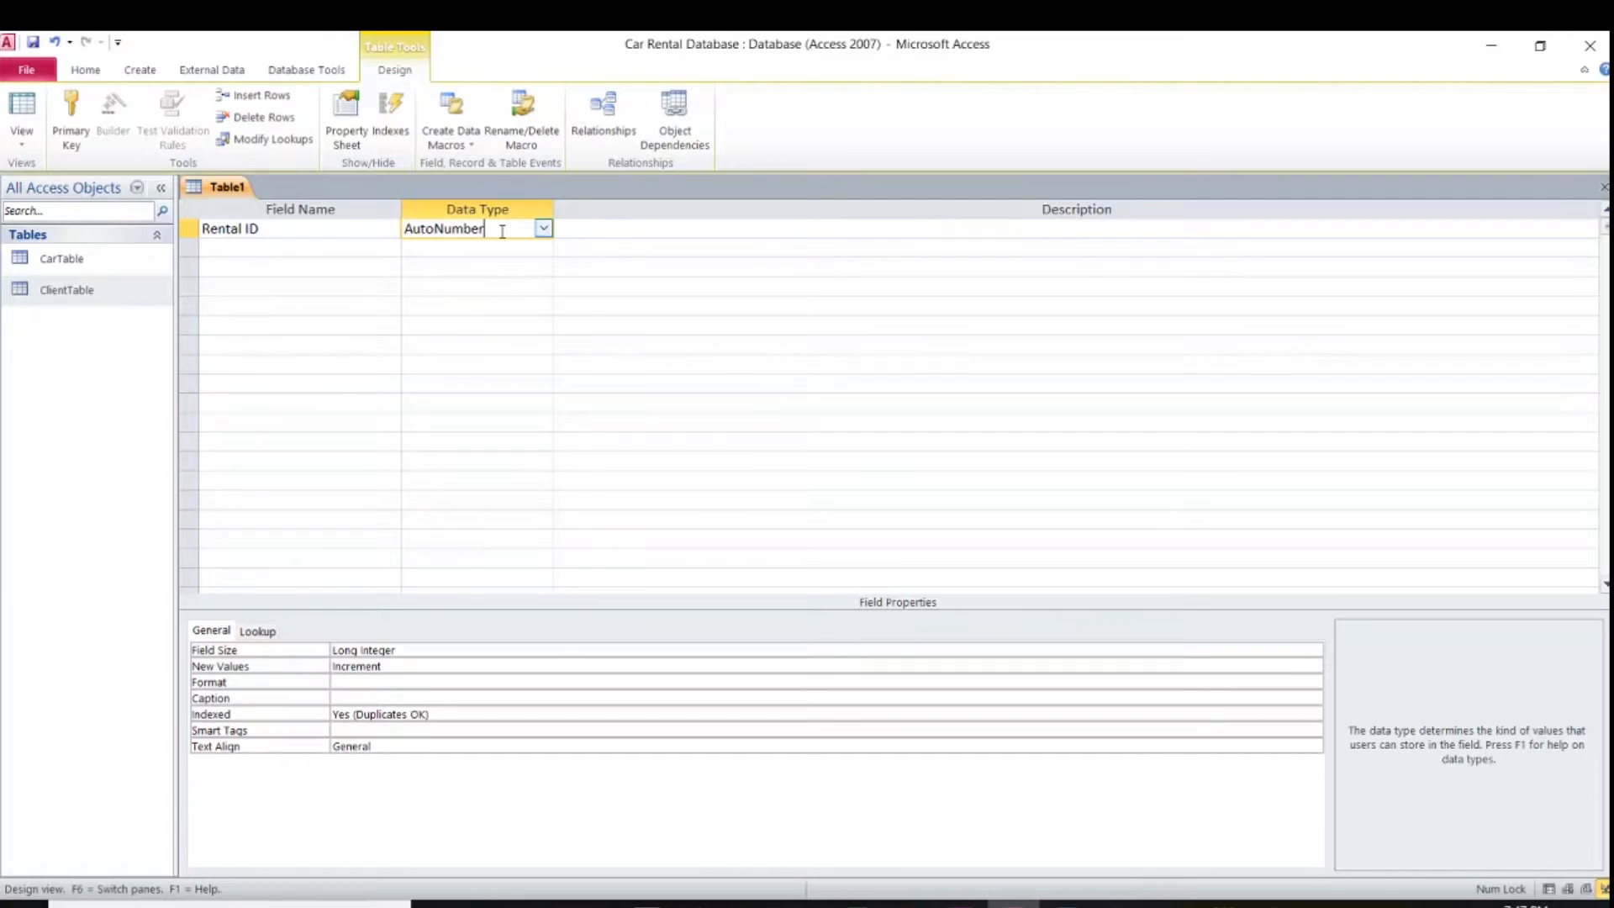
{"action": "right_click", "coordinate": [286, 231]}
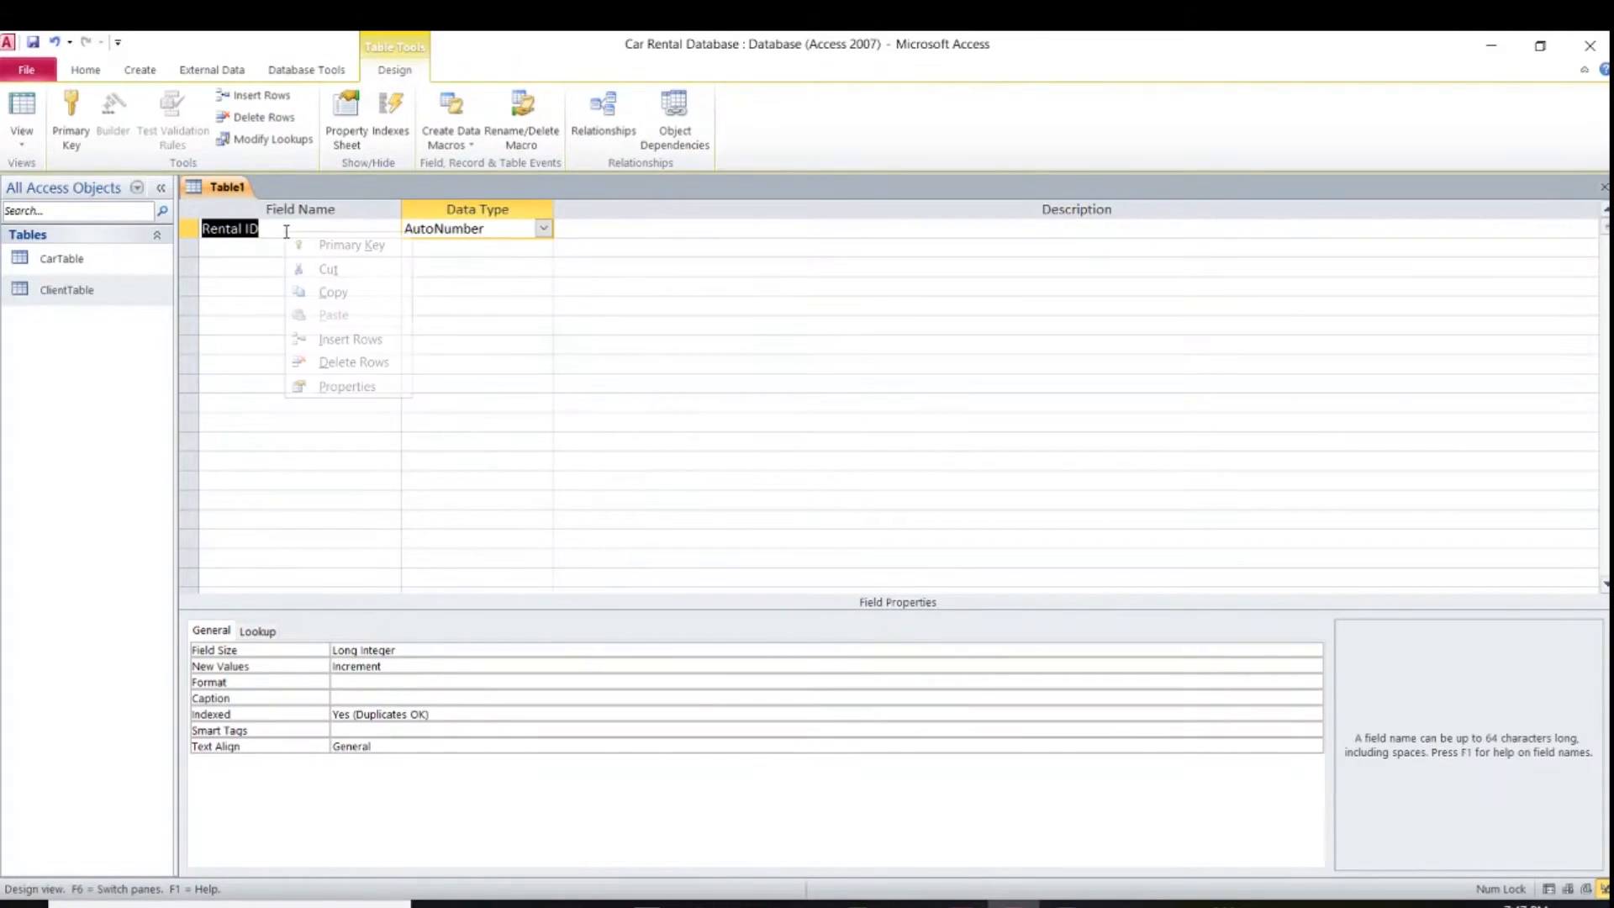
{"action": "left_click", "coordinate": [324, 244]}
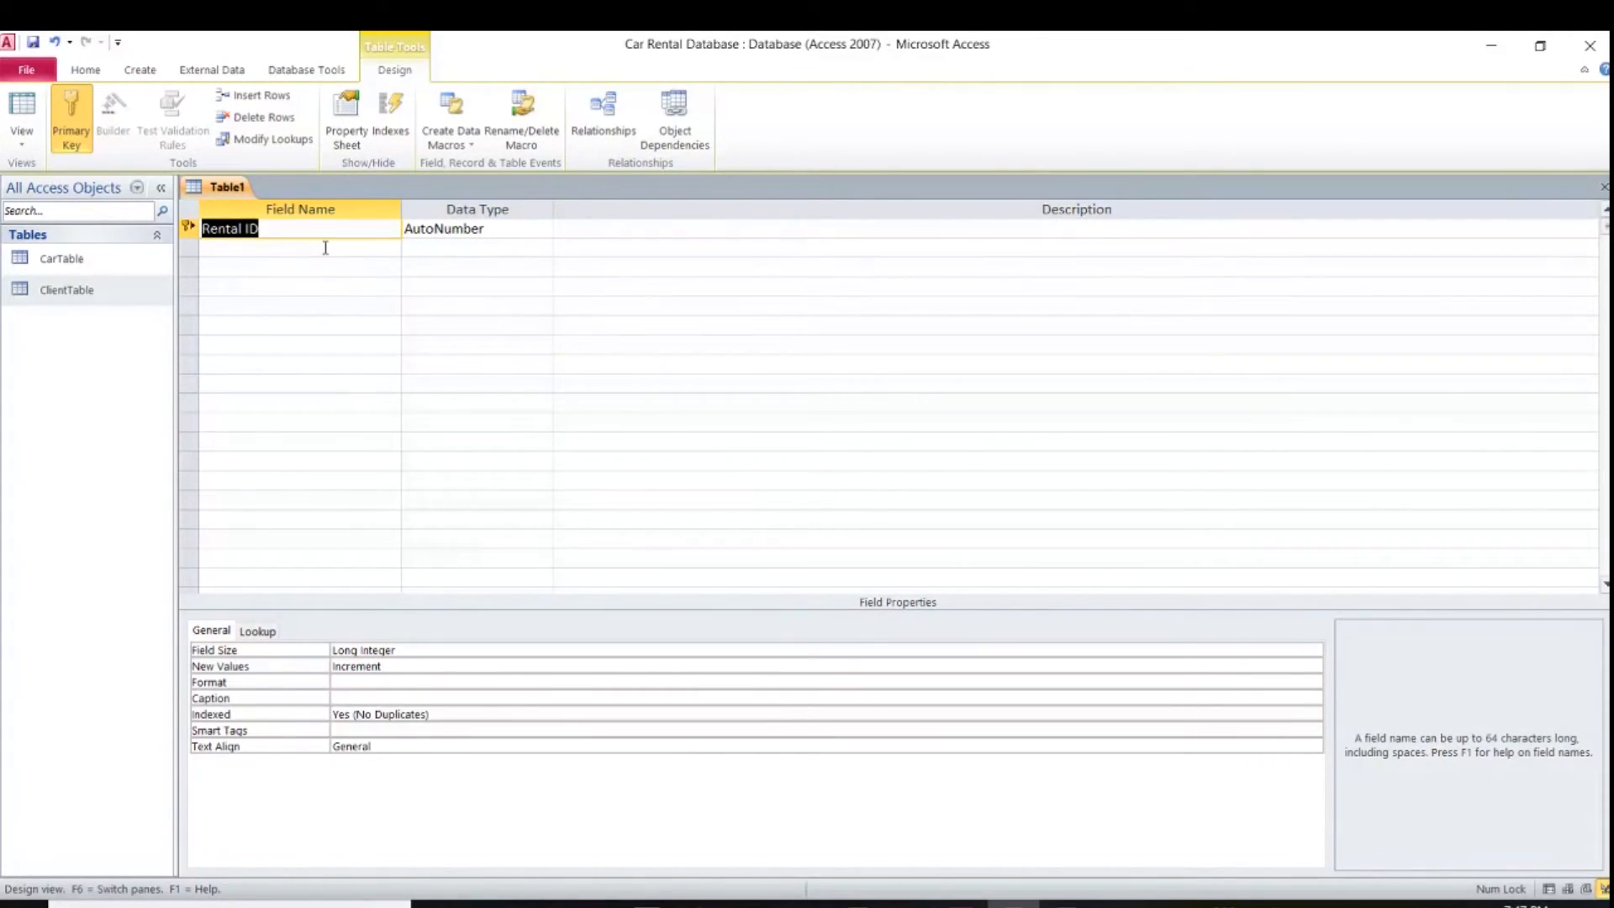
{"action": "left_click", "coordinate": [254, 253]}
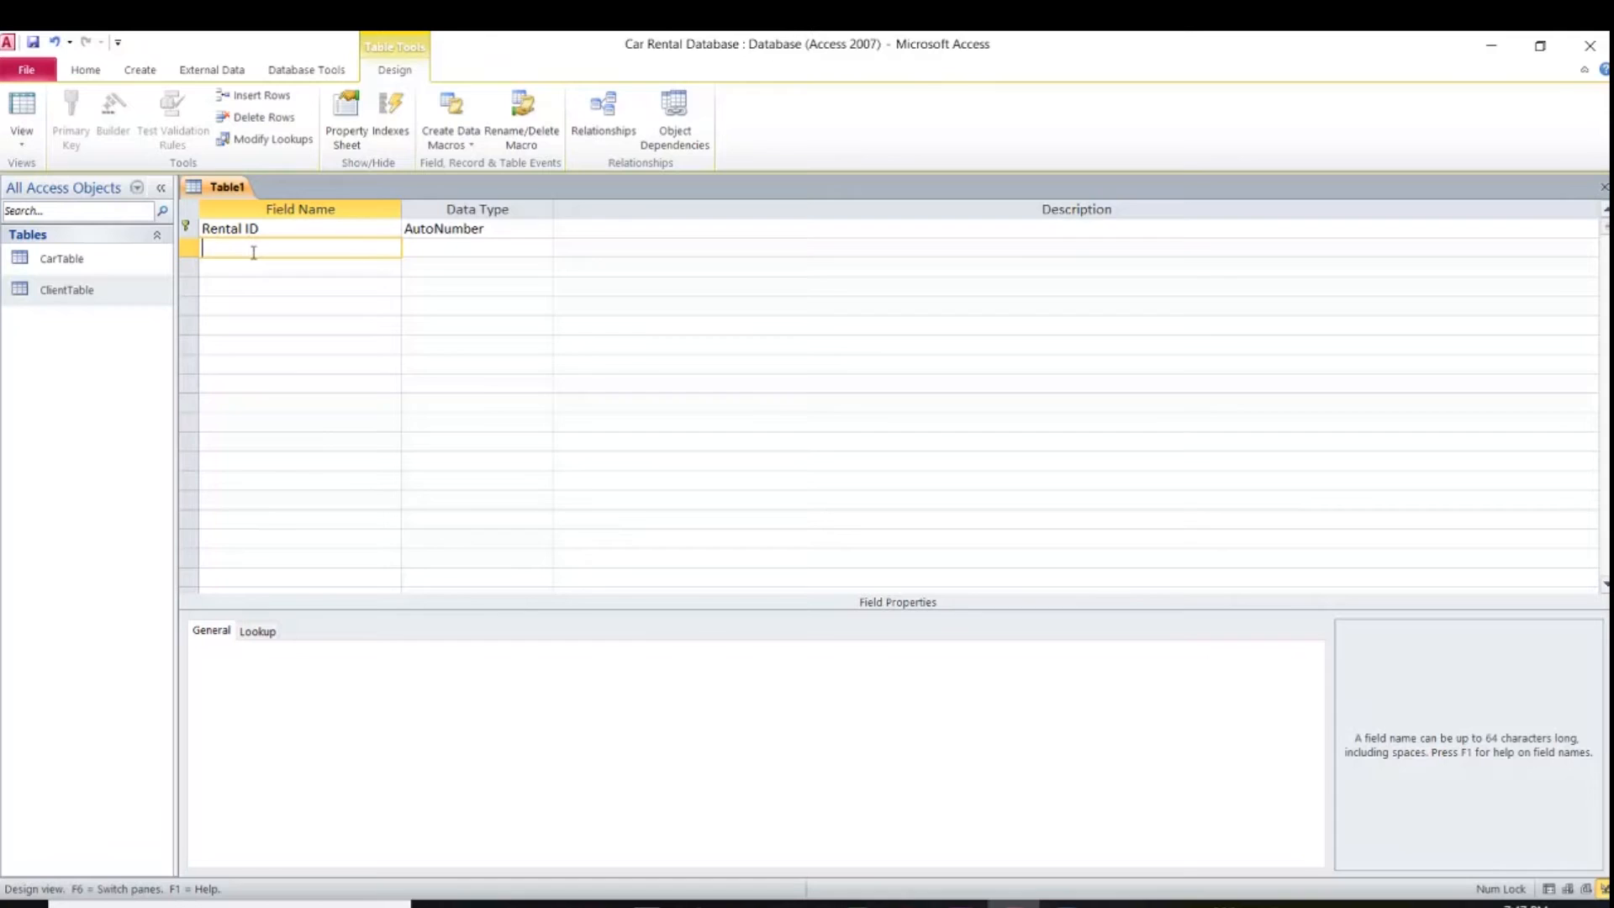
Review the fields of ClientTable and CarTable in Design view, and return to the new rental table
{"action": "double_click", "coordinate": [82, 290]}
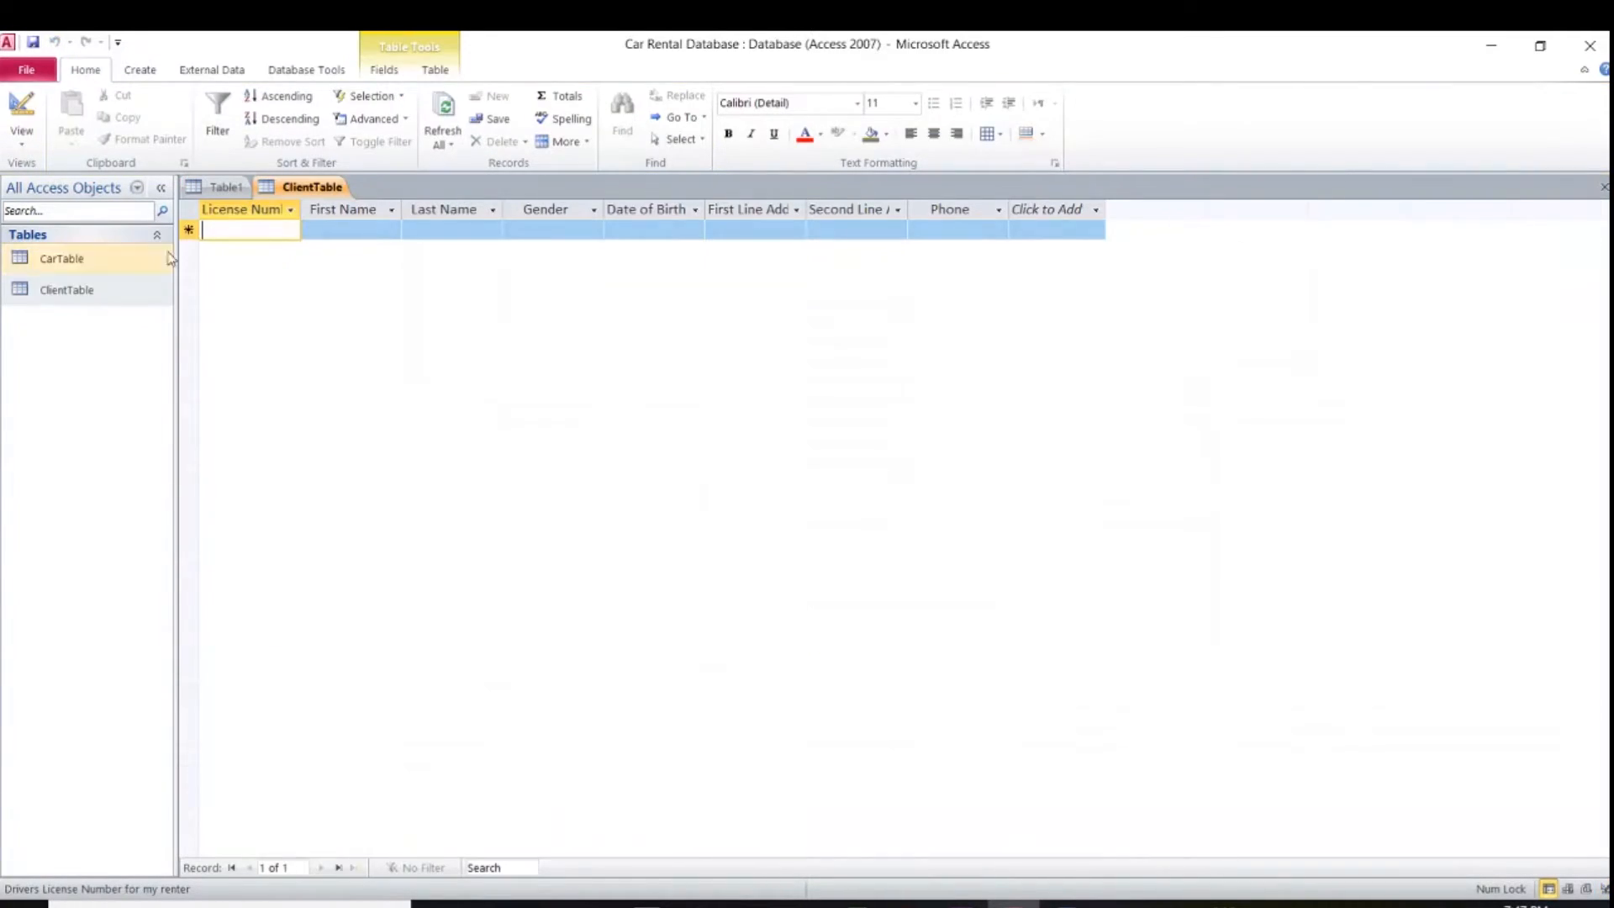
{"action": "right_click", "coordinate": [305, 187]}
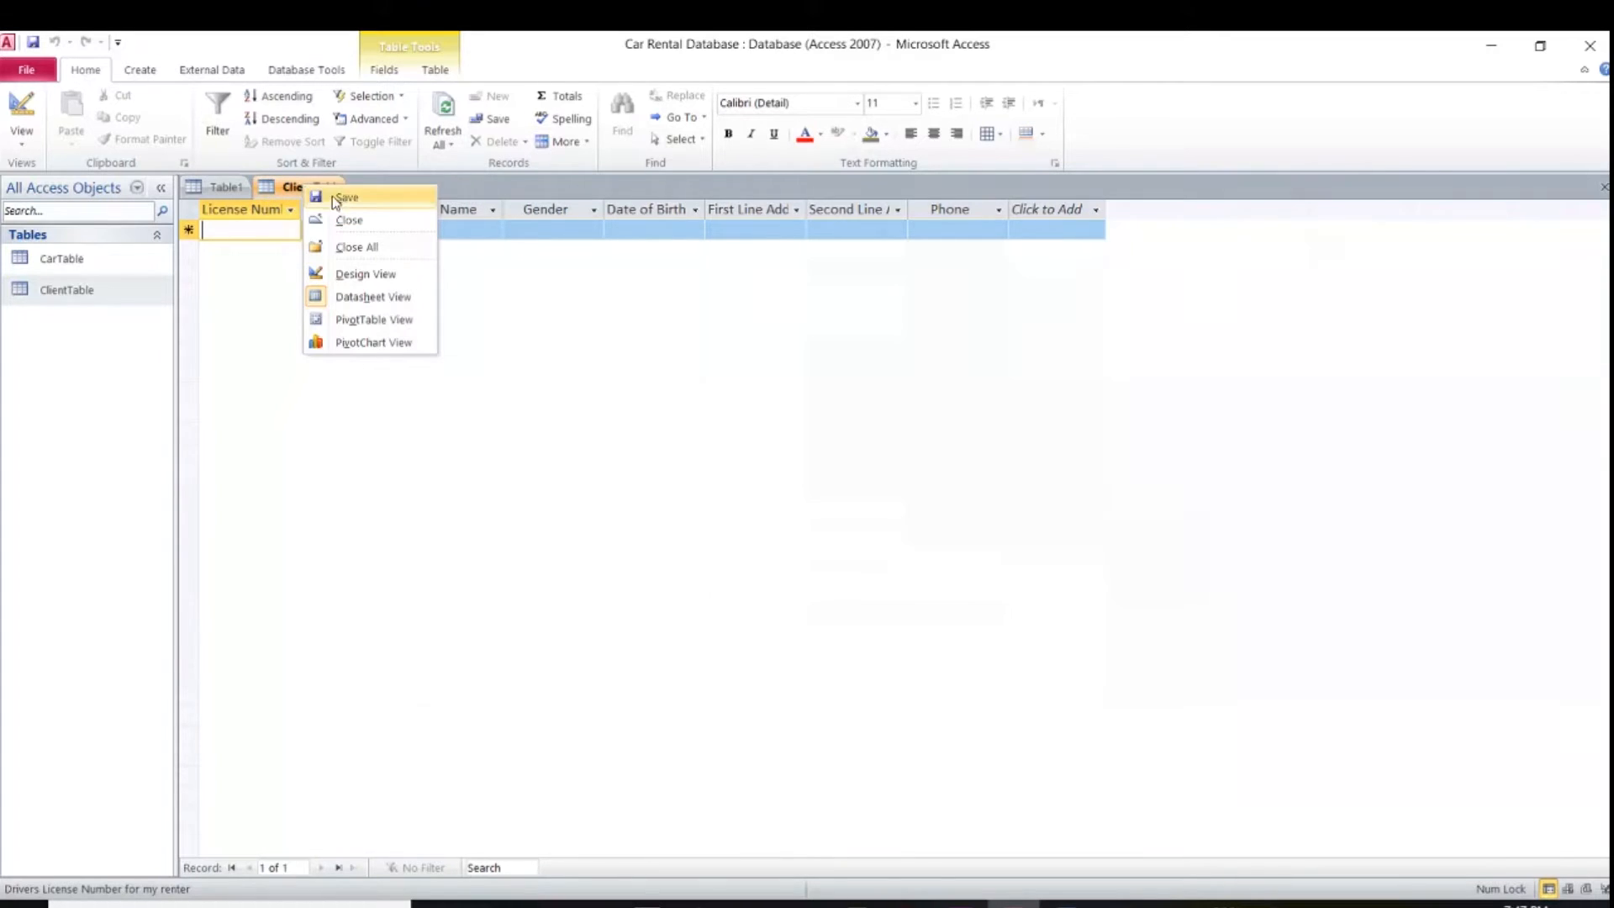
{"action": "left_click", "coordinate": [362, 273]}
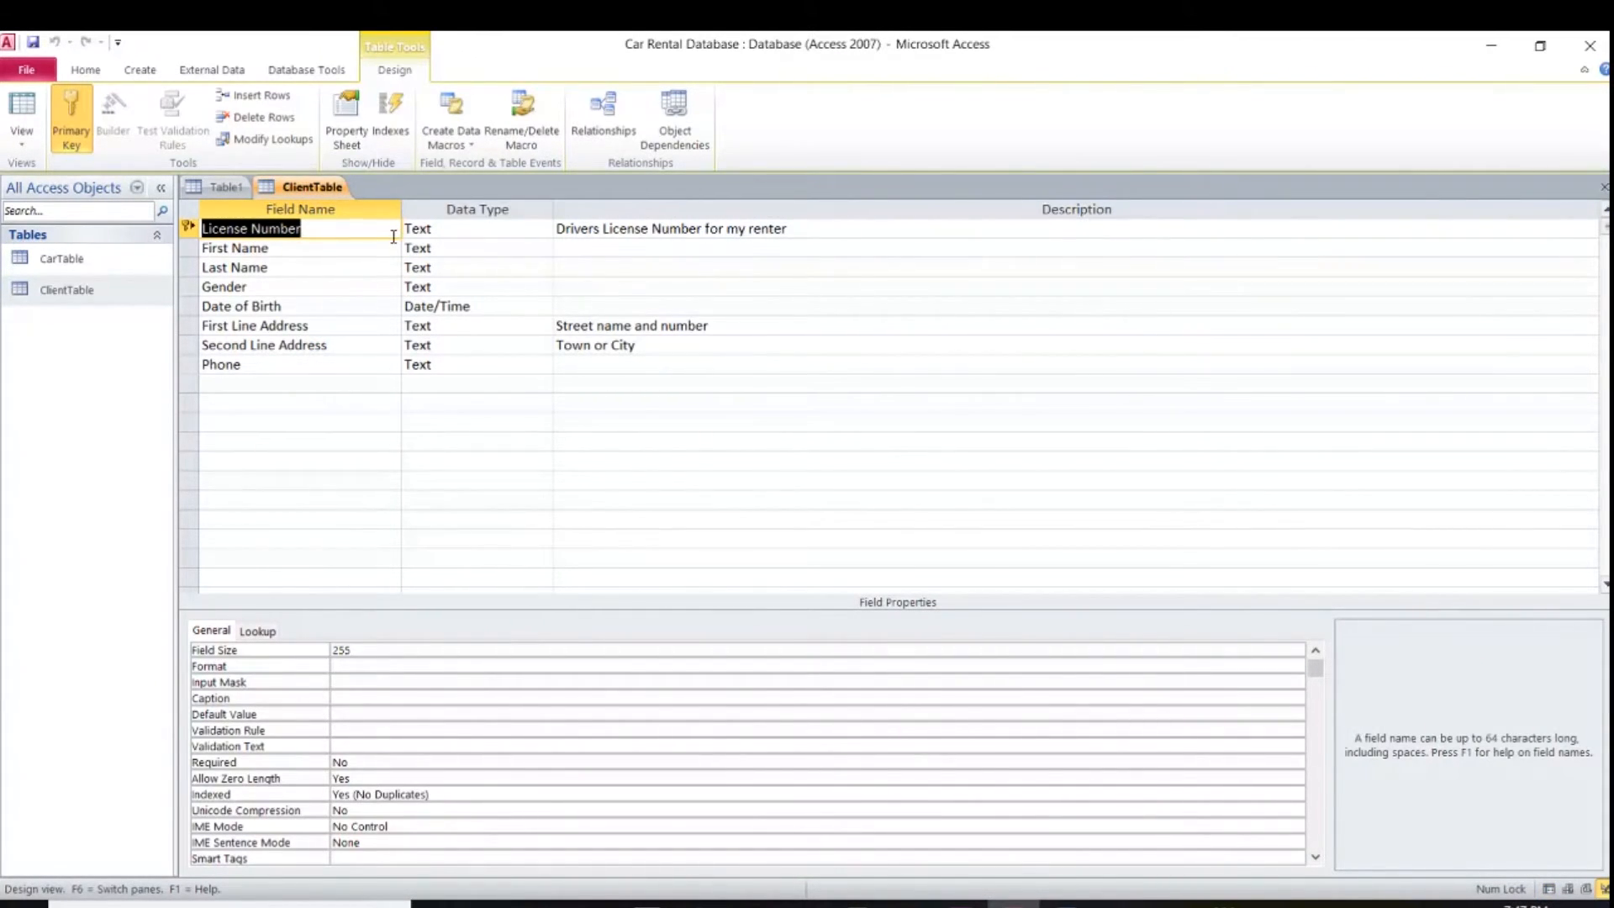
{"action": "right_click", "coordinate": [99, 269]}
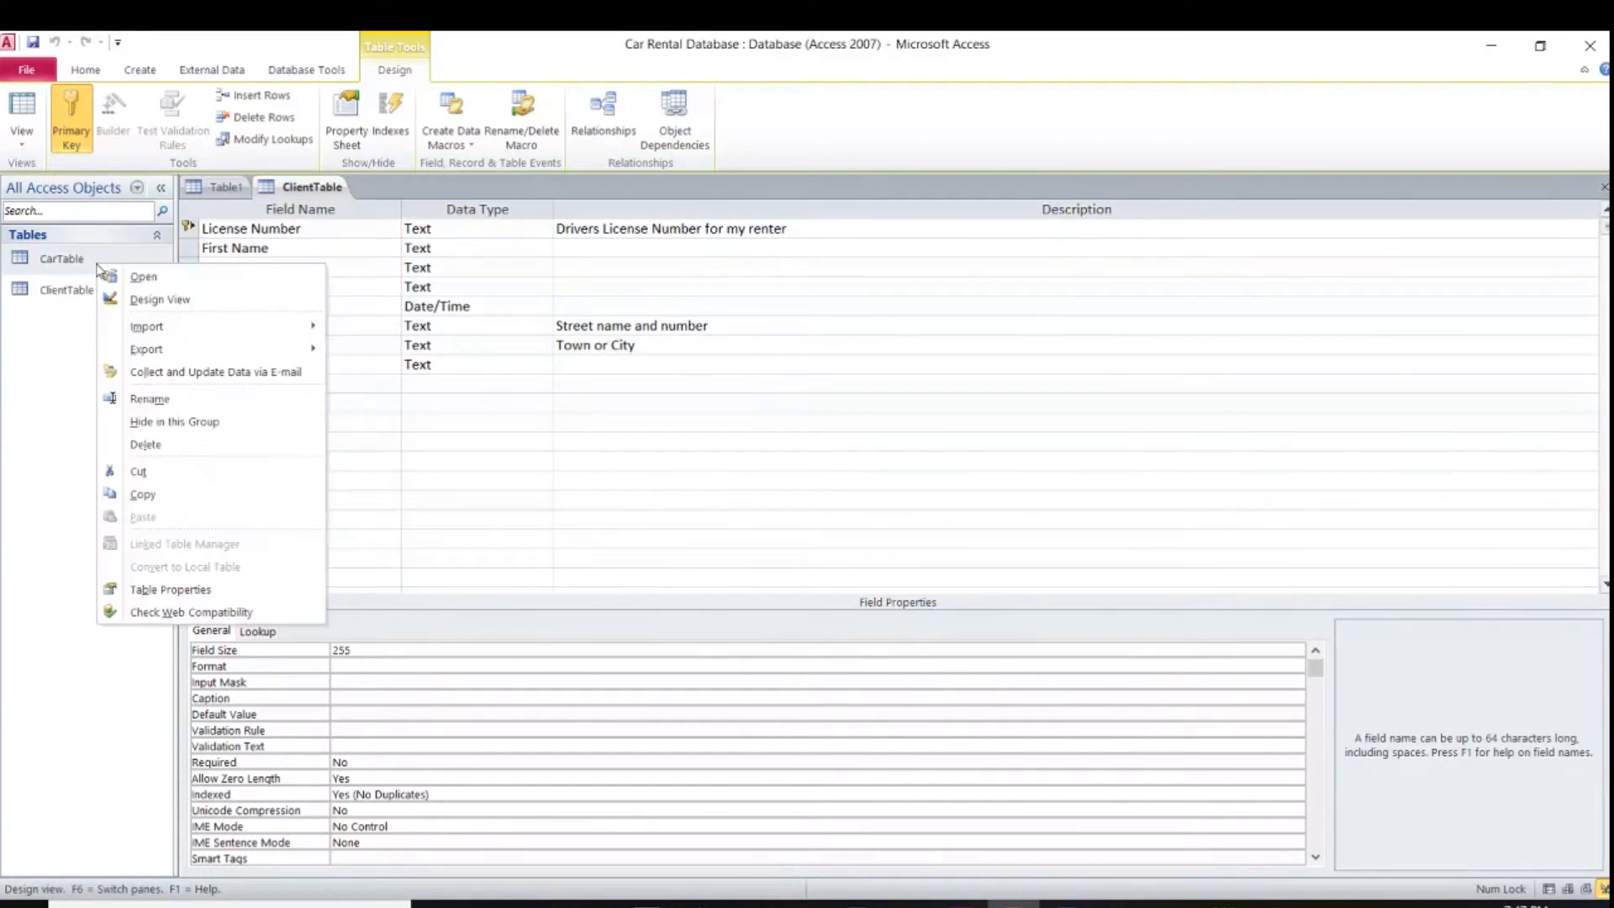
{"action": "left_click", "coordinate": [160, 297]}
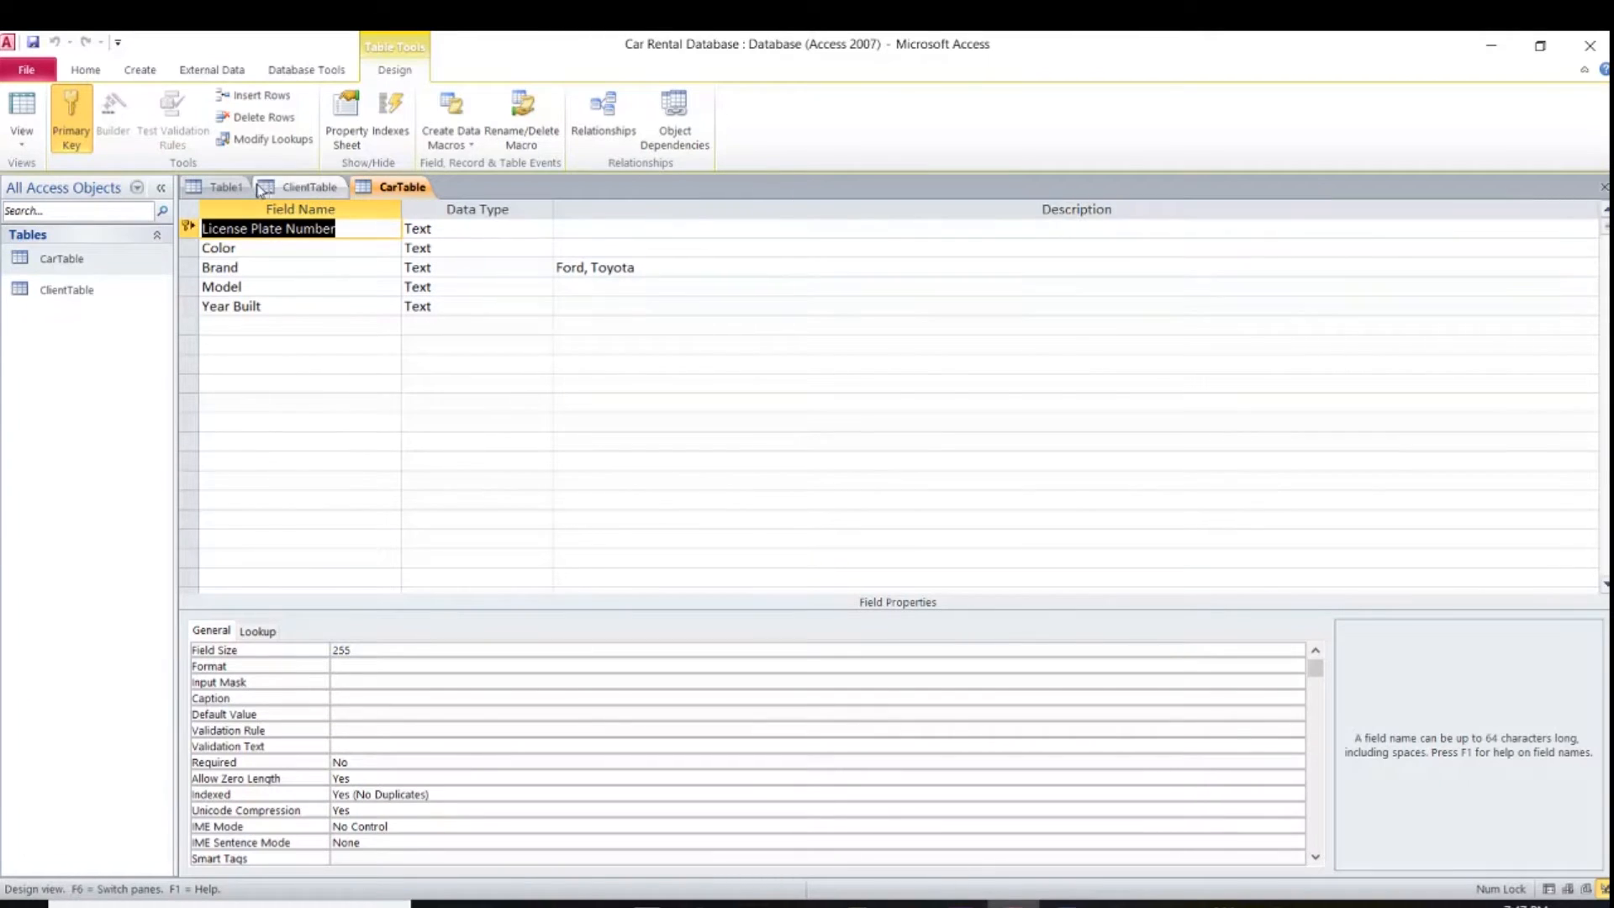
{"action": "left_click", "coordinate": [225, 188]}
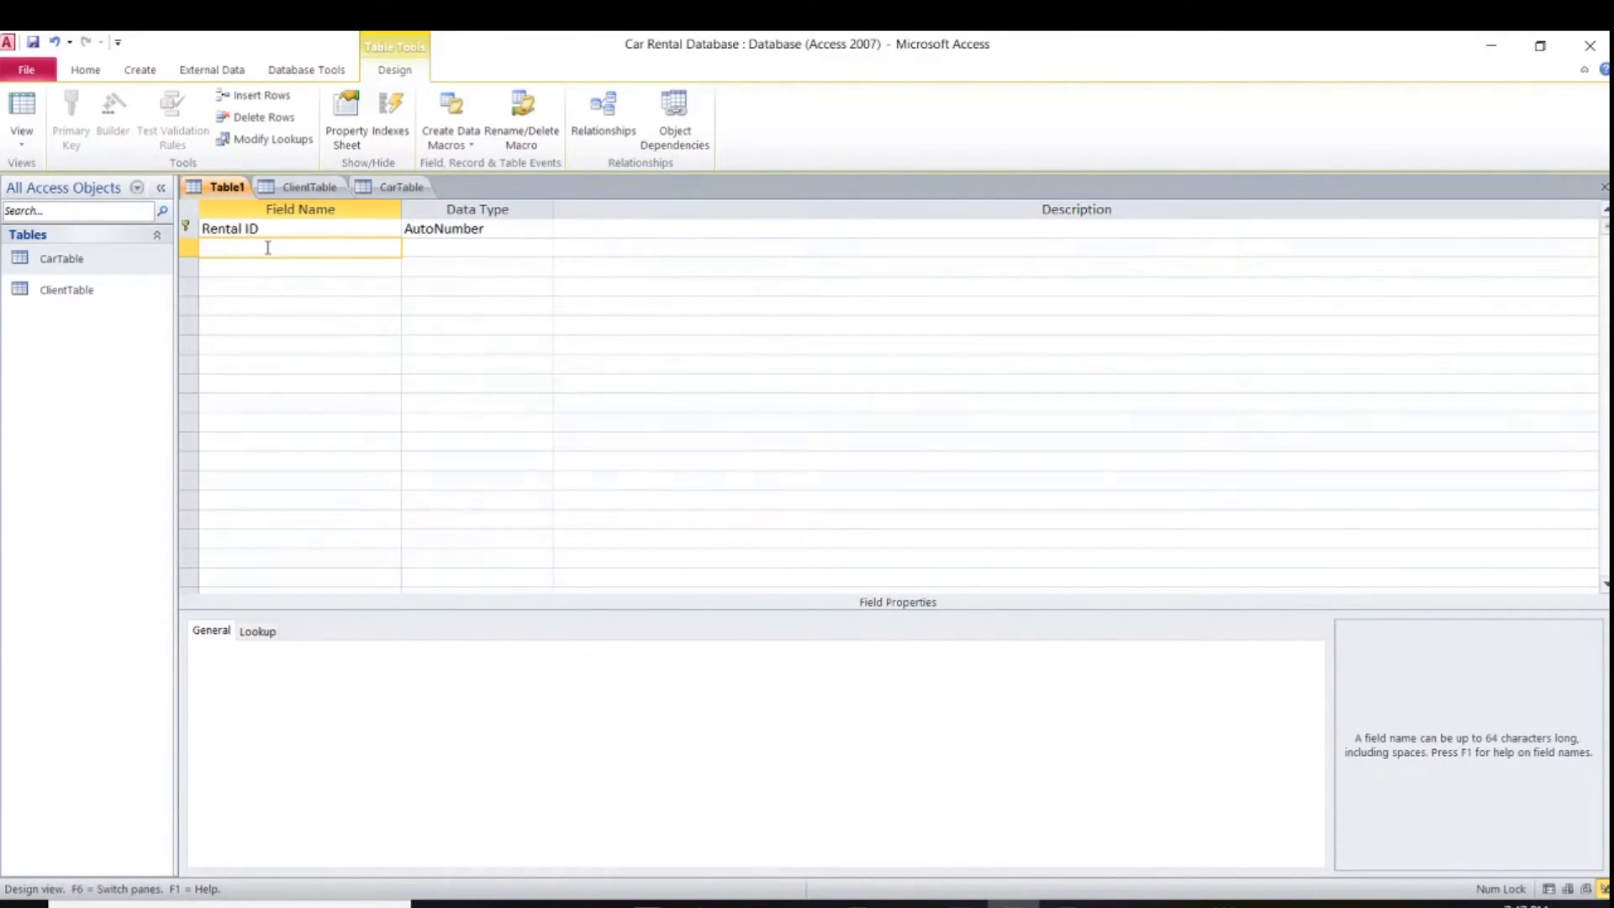
Add a License Number field with the Text data type below Rental ID
{"action": "type", "text": "License Number"}
{"action": "key", "text": "Tab"}
{"action": "key", "text": "Tab"}
{"action": "key", "text": "Tab"}
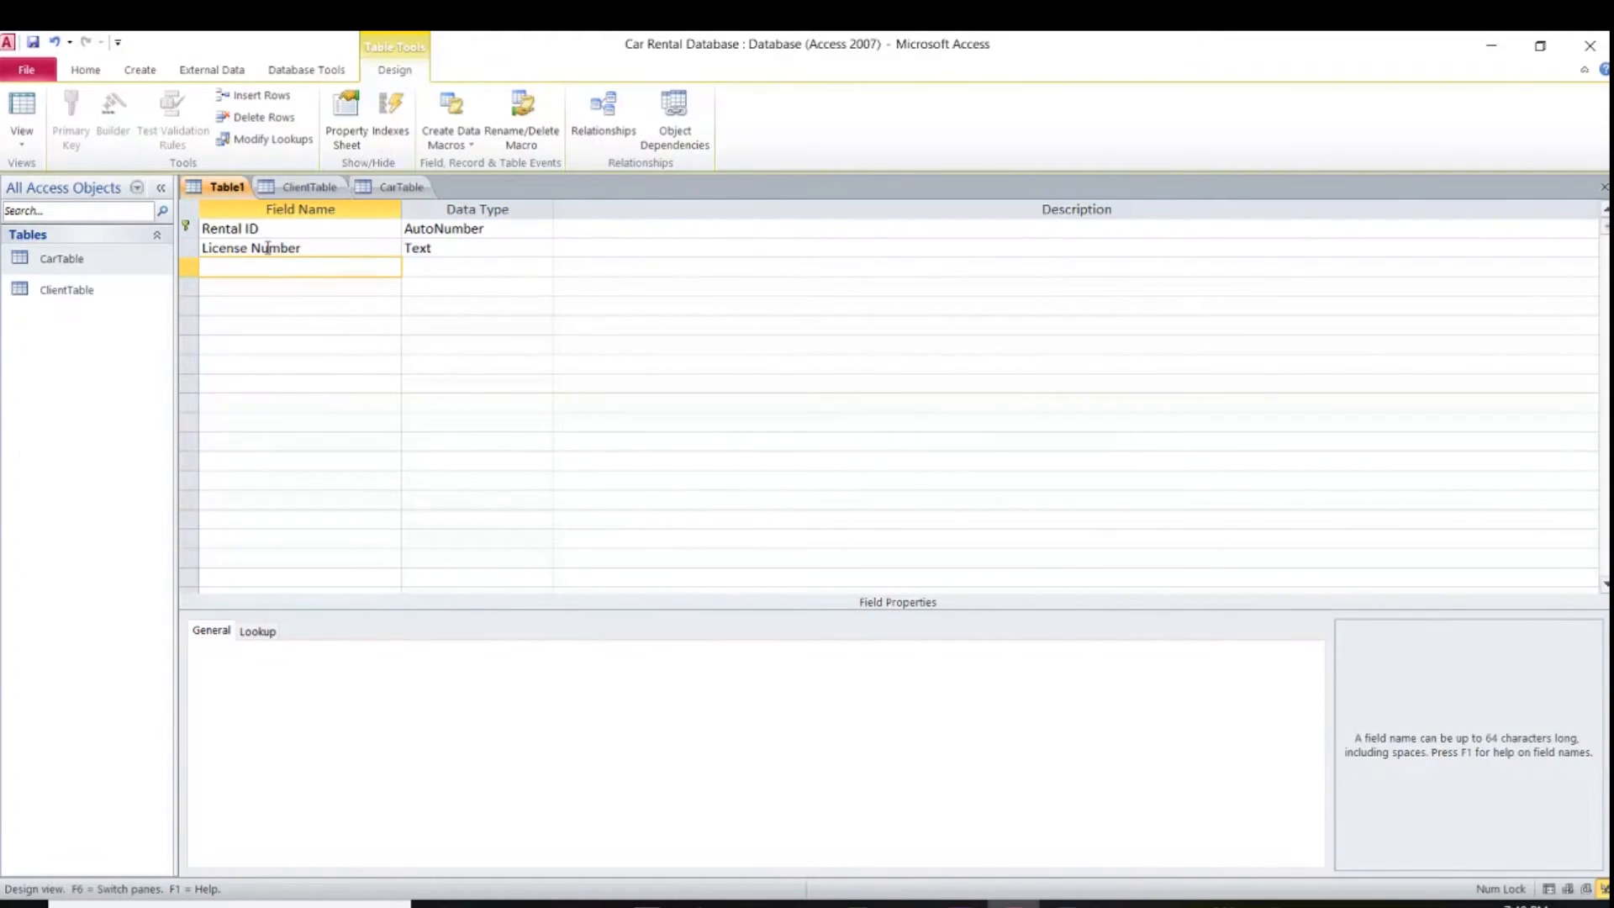
Add a License Plate Number field with the Text data type below License Number
{"action": "type", "text": "License Plate Number"}
{"action": "key", "text": "Tab"}
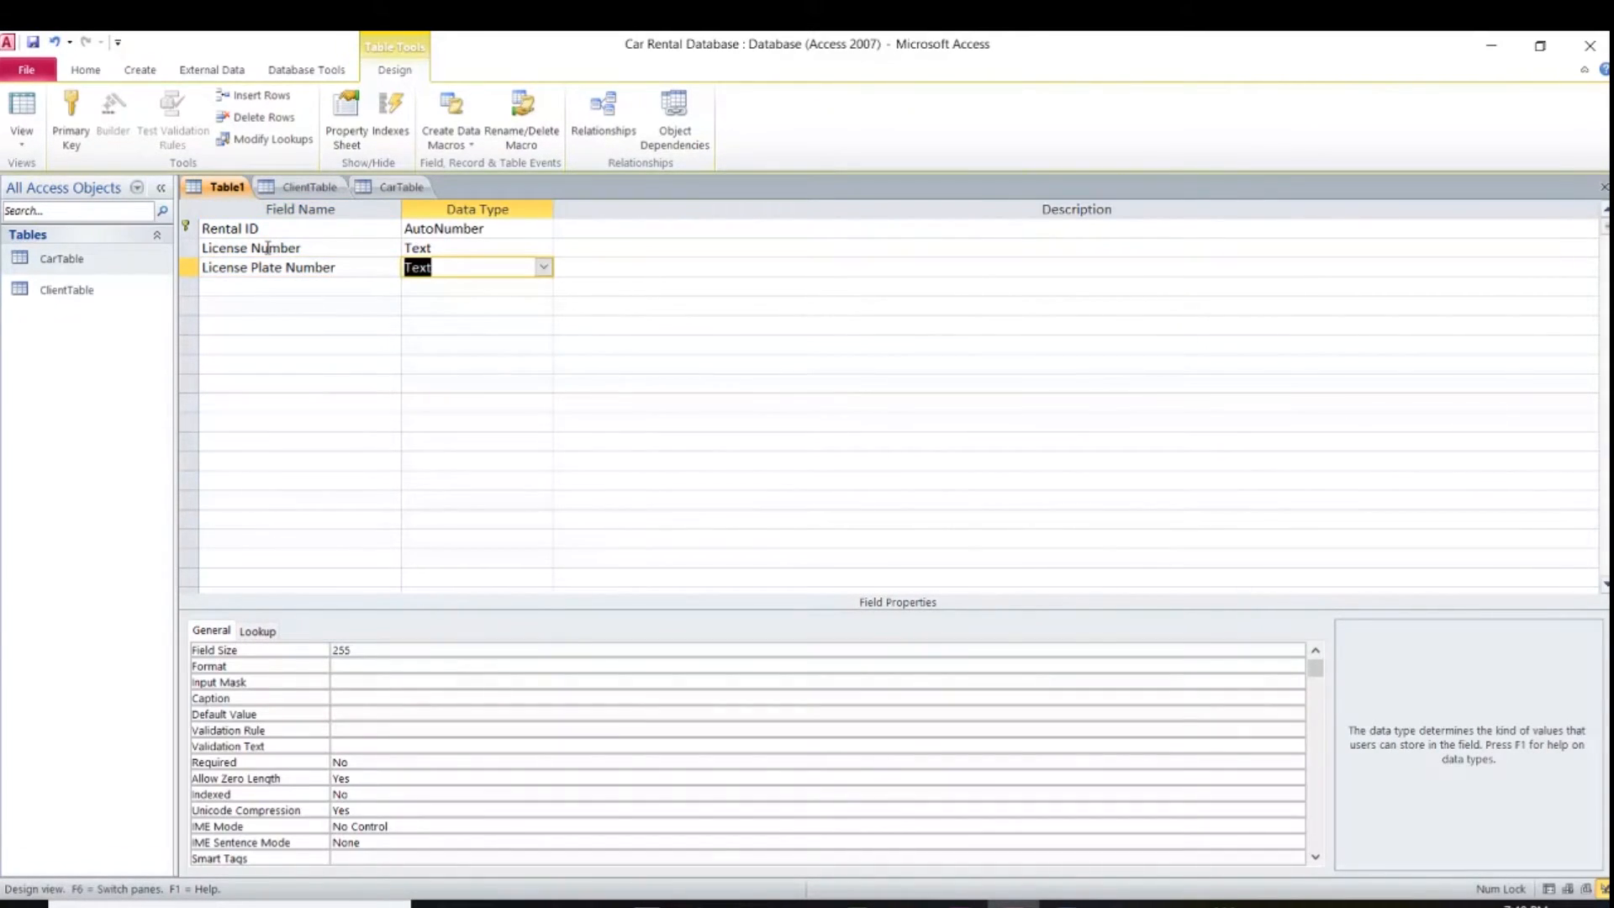
{"action": "key", "text": "Tab"}
{"action": "key", "text": "Tab"}
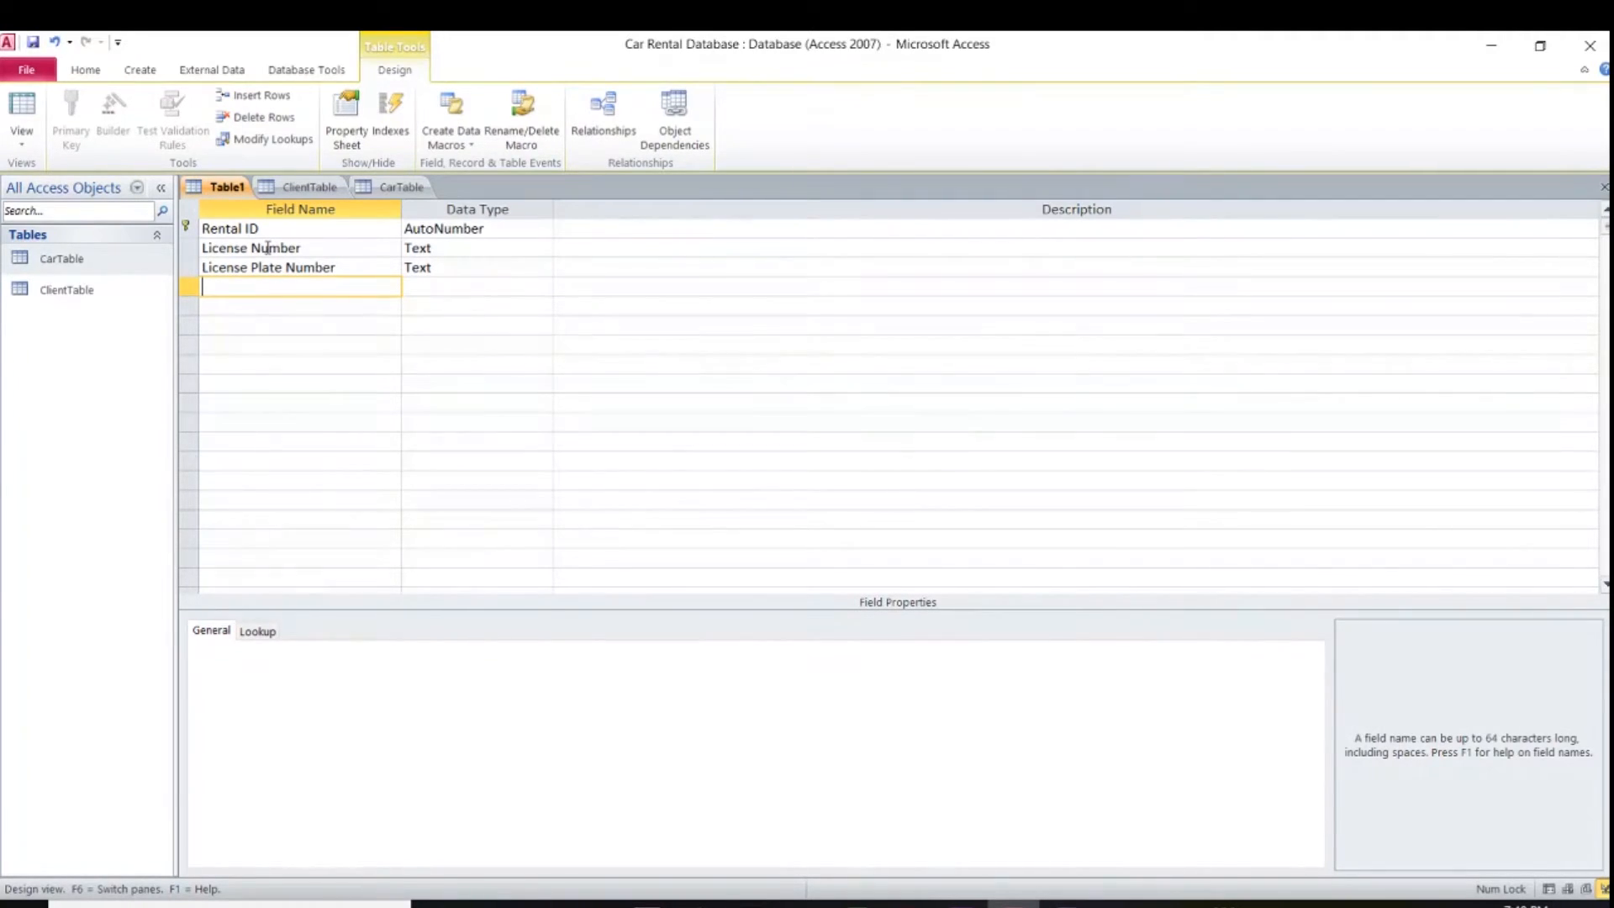
Add a Date Rented field with the Date/Time data type below License Plate Number
{"action": "type", "text": "Date Rented"}
{"action": "left_click", "coordinate": [421, 293]}
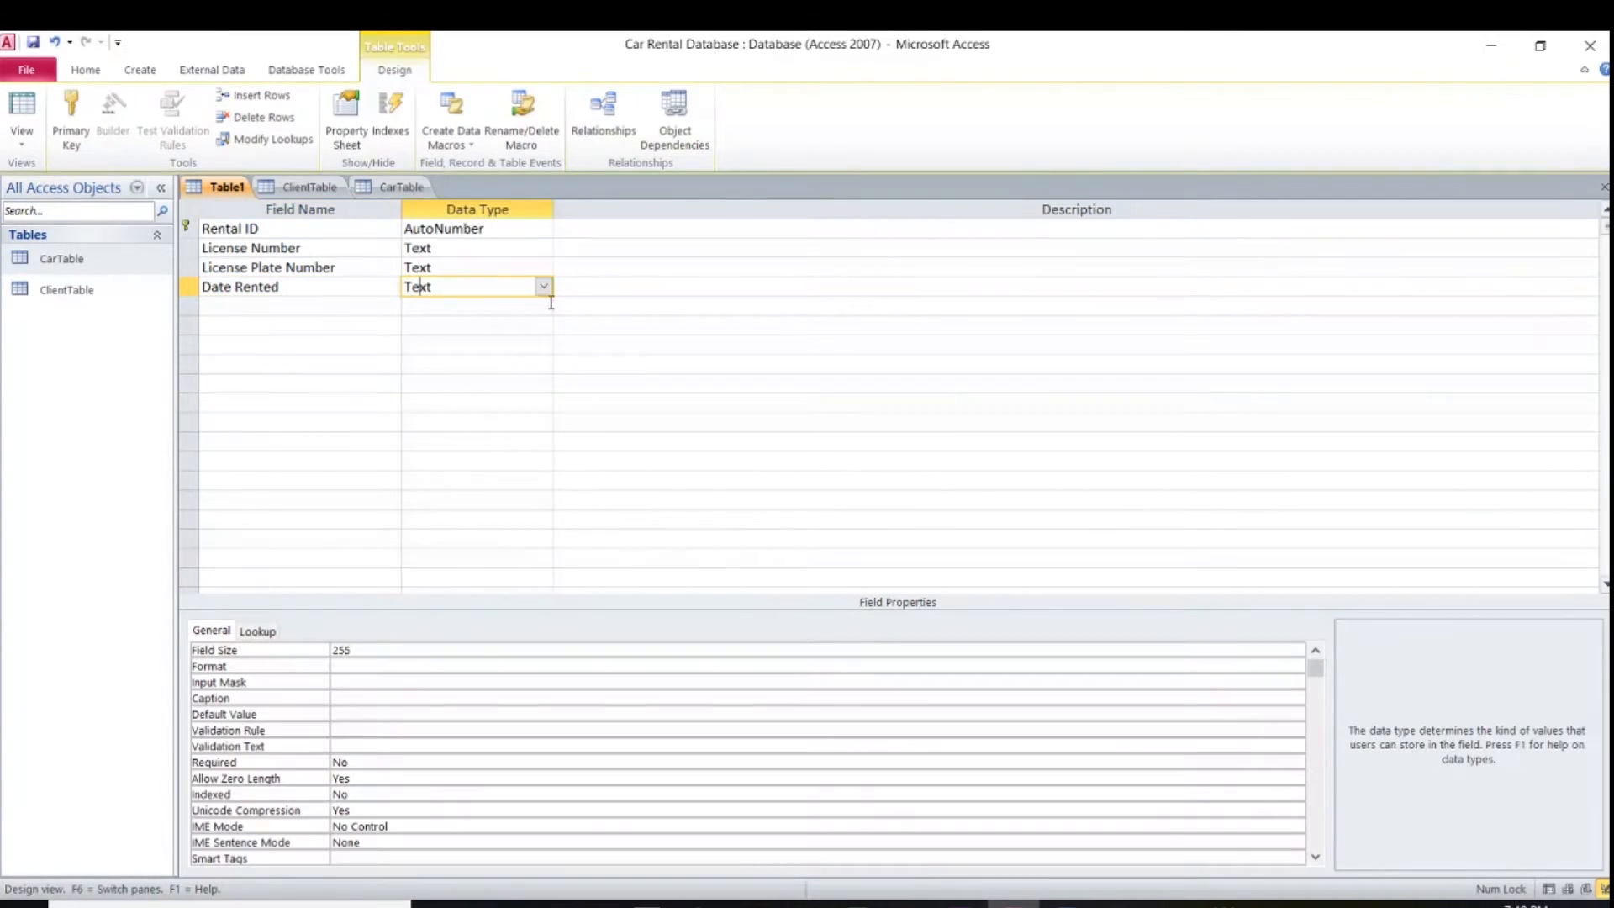
{"action": "left_click", "coordinate": [544, 286]}
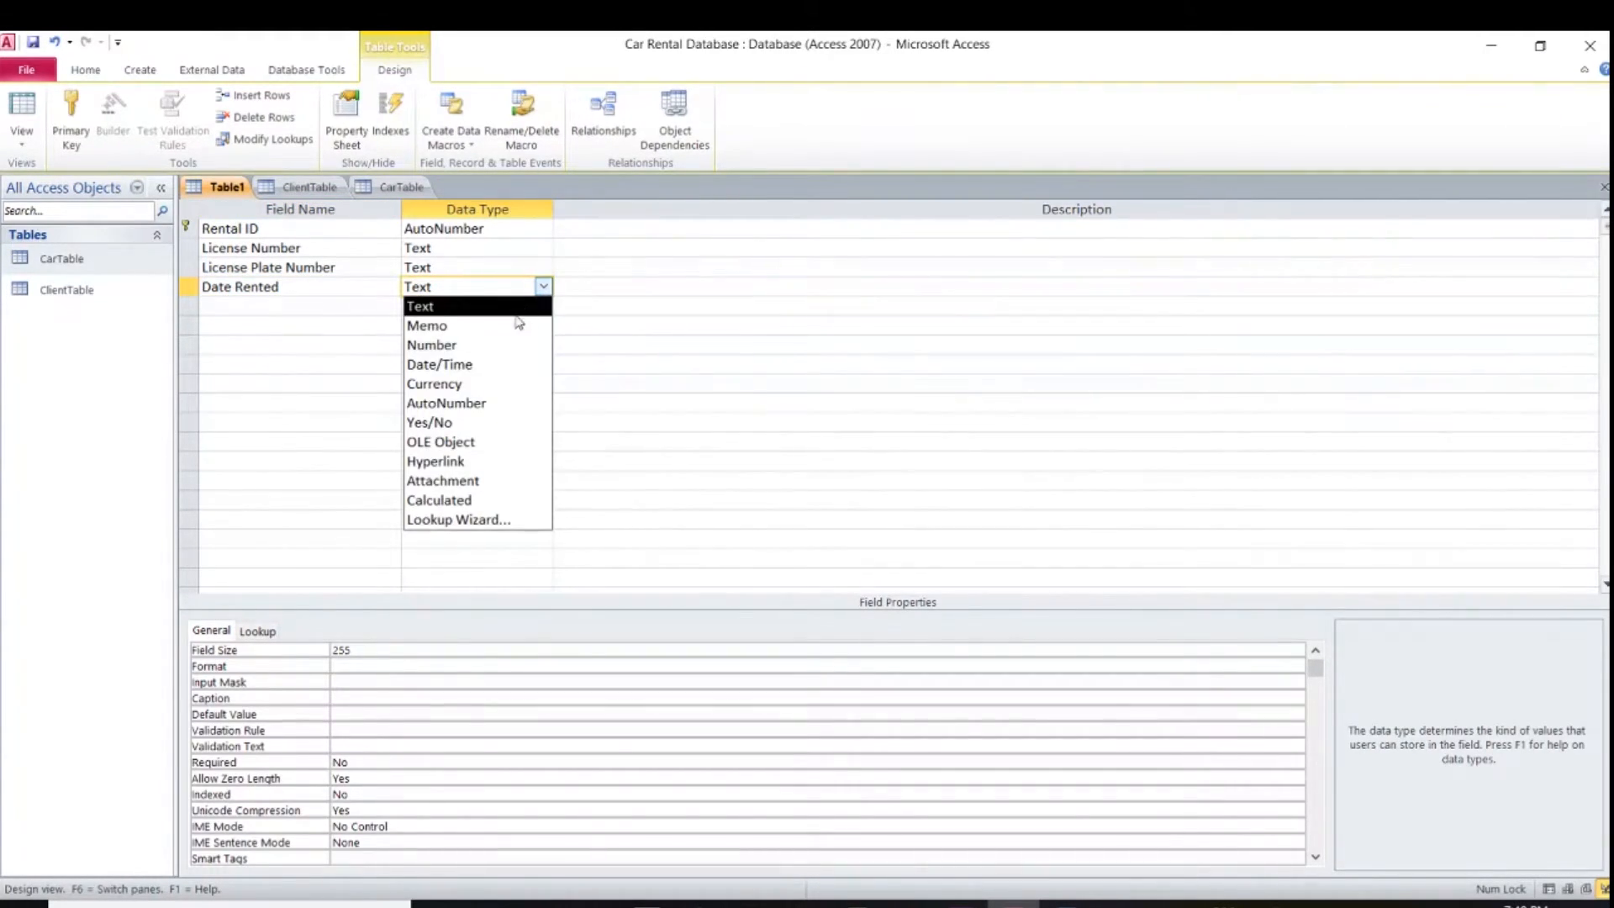
{"action": "left_click", "coordinate": [458, 365]}
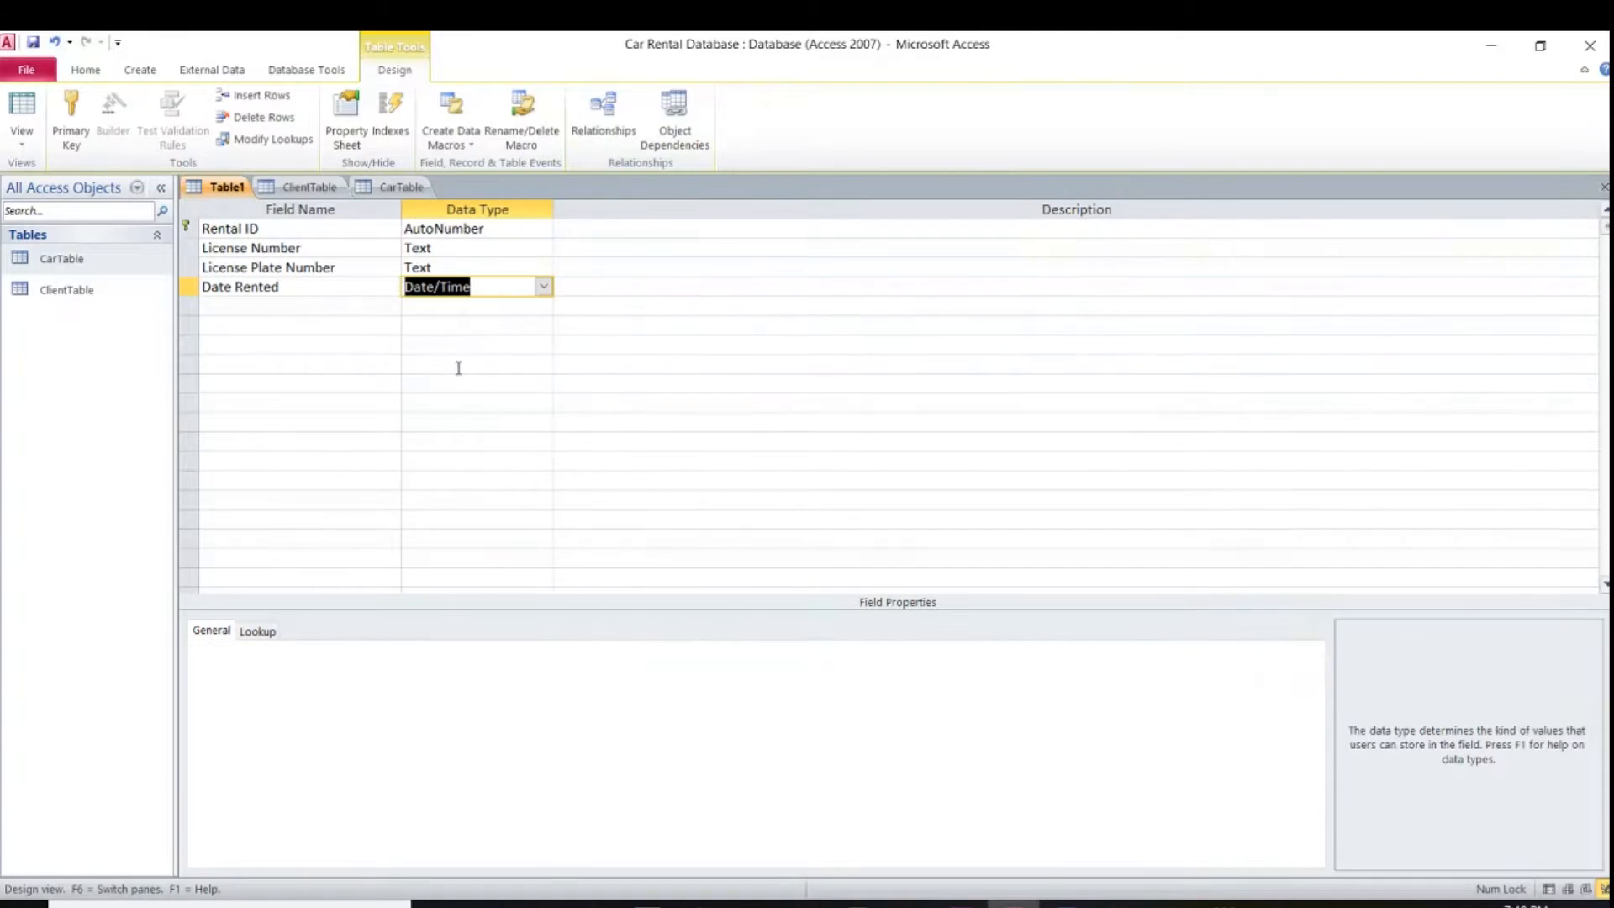
Add a Price field with the Currency data type below Date Rented
{"action": "left_click", "coordinate": [237, 309]}
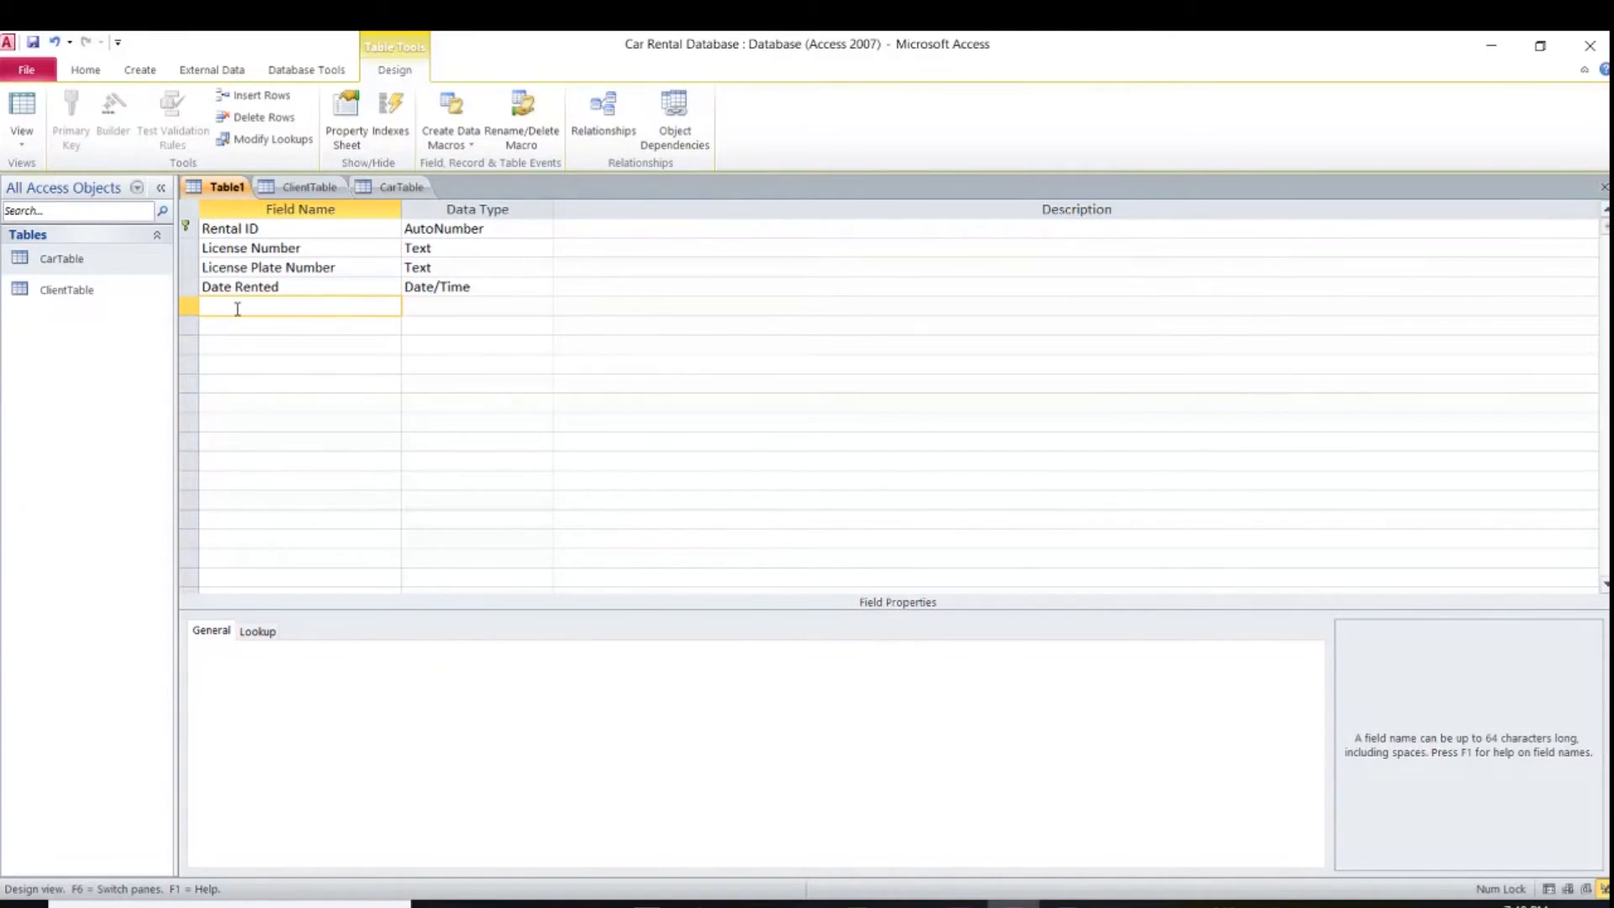
{"action": "type", "text": "Price"}
{"action": "left_click", "coordinate": [424, 305]}
{"action": "left_click", "coordinate": [544, 306]}
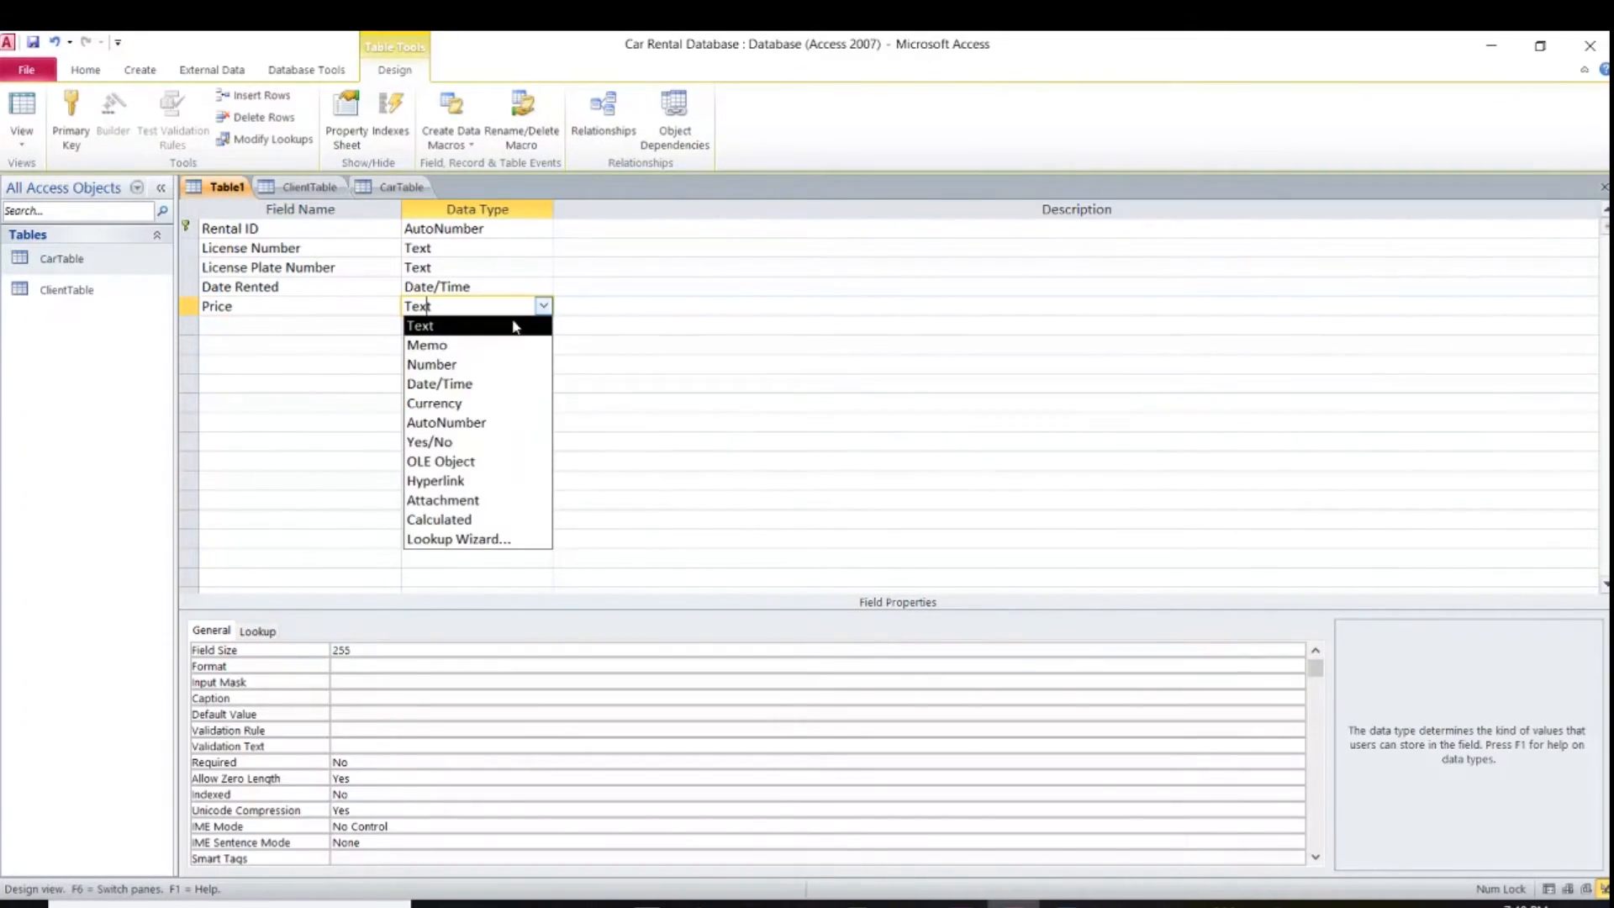
{"action": "left_click", "coordinate": [463, 400]}
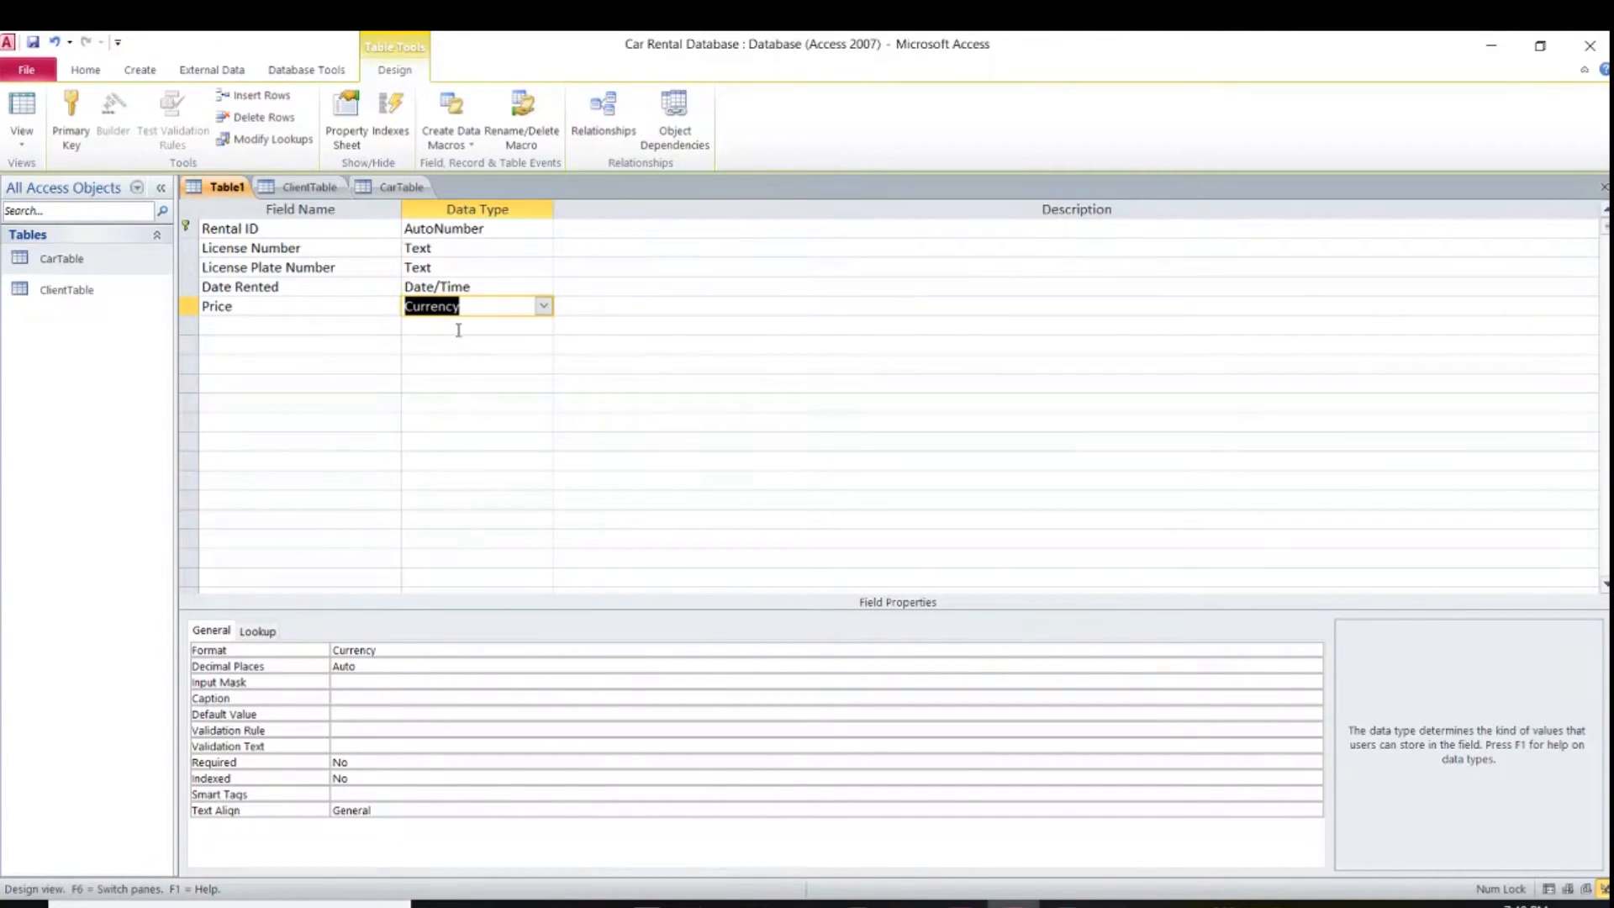
Add a Duration of Rent field with the Number data type below Price
{"action": "left_click", "coordinate": [346, 326]}
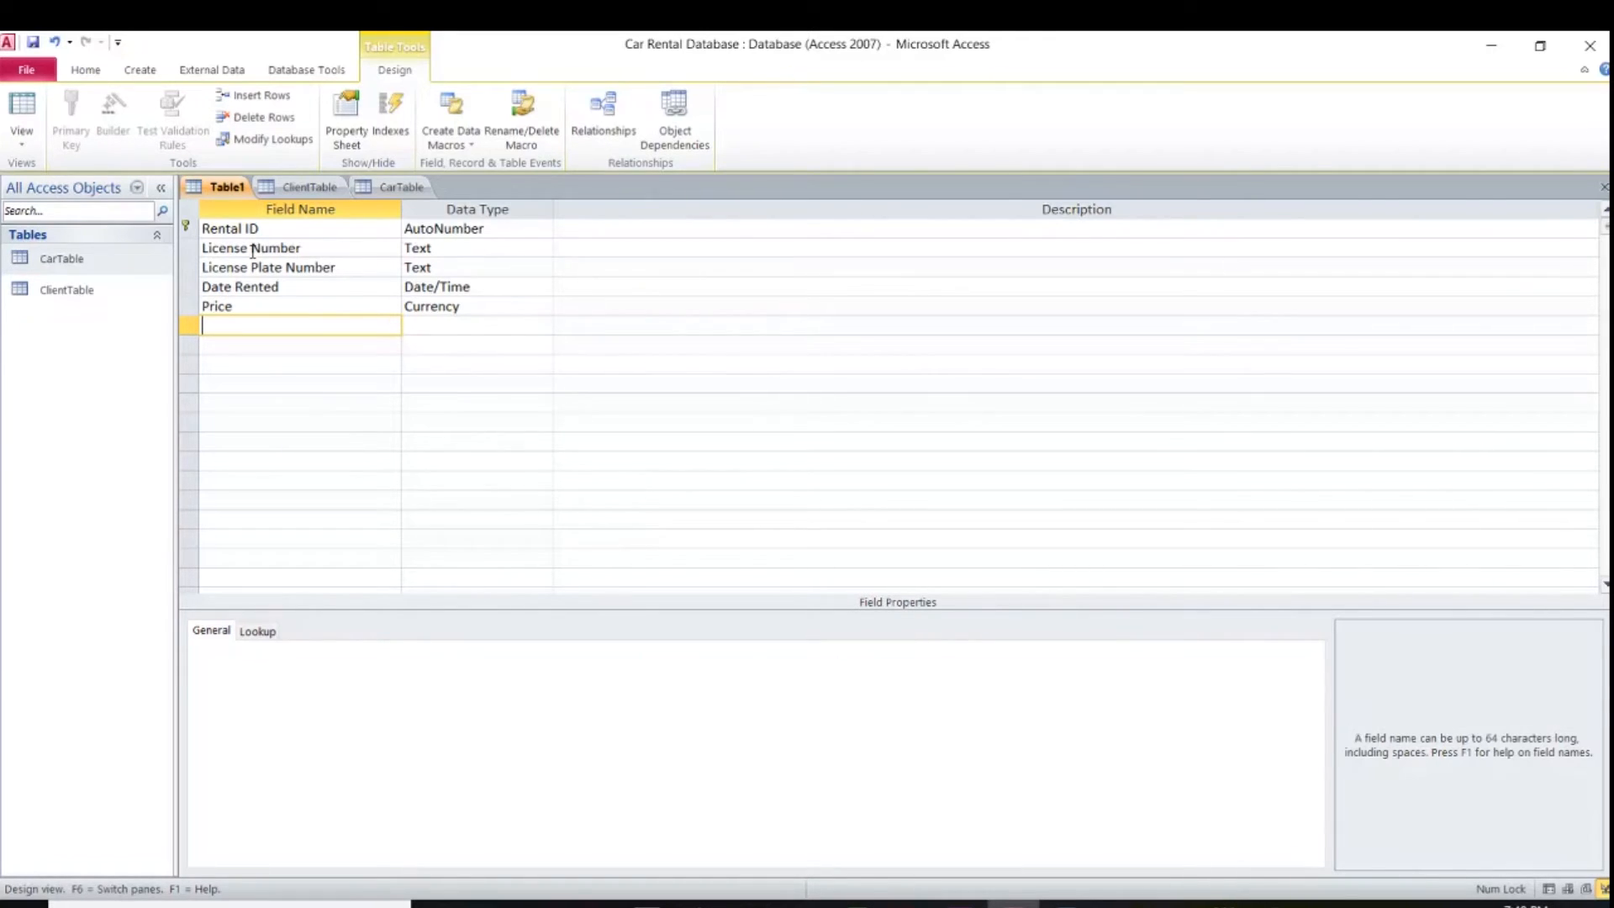
{"action": "type", "text": "Duration of Rent"}
{"action": "left_click", "coordinate": [424, 326]}
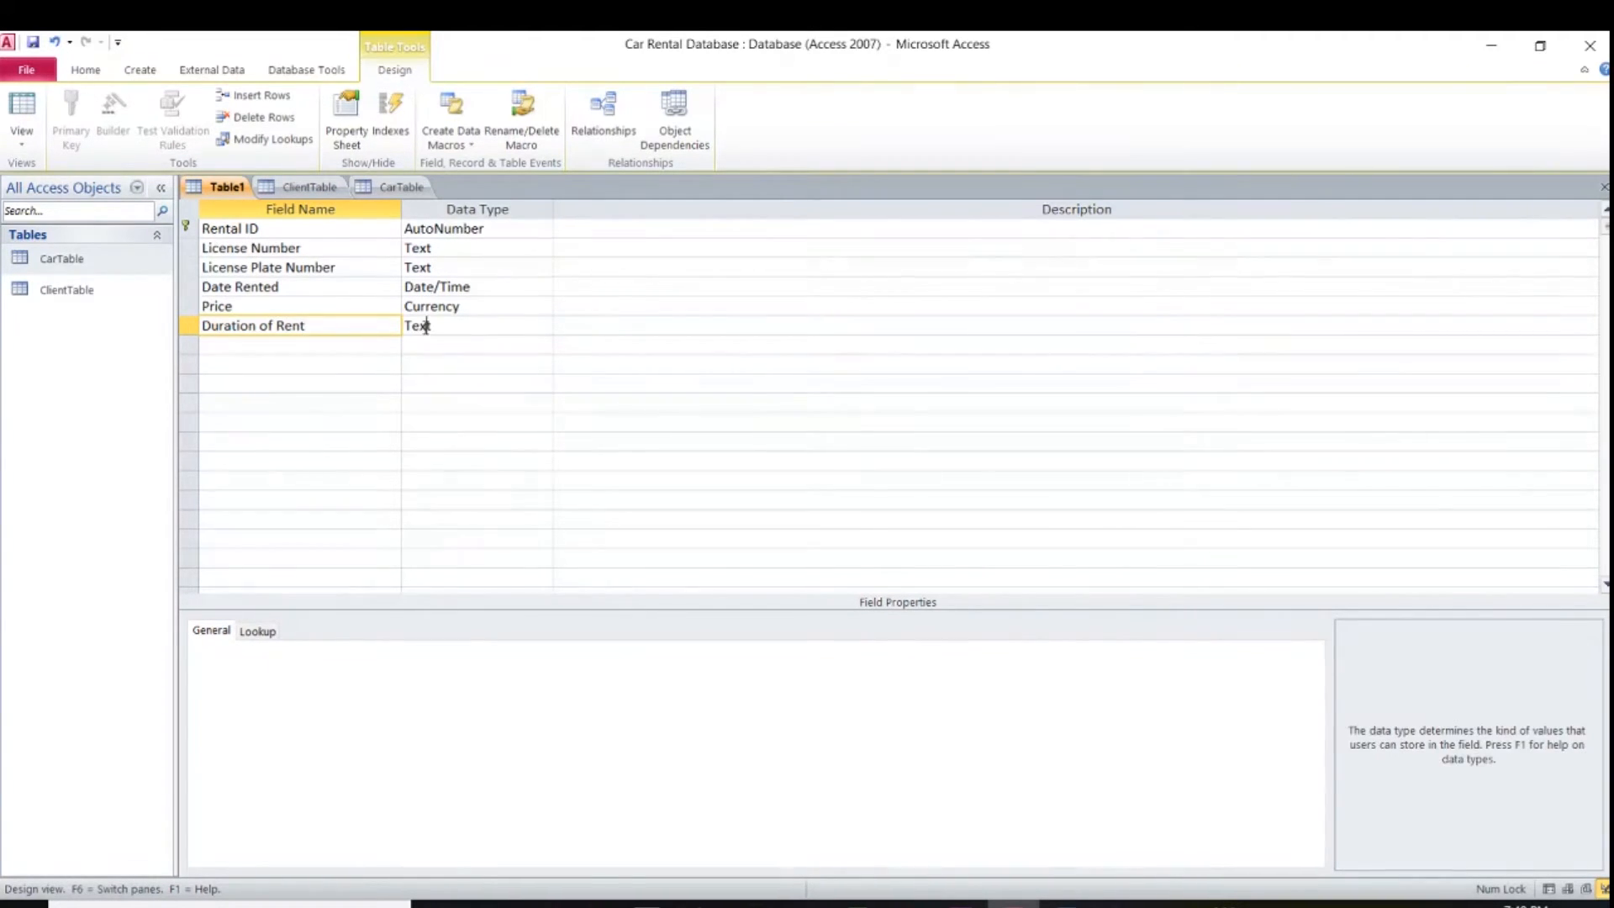
{"action": "left_click", "coordinate": [544, 326]}
{"action": "left_click", "coordinate": [457, 382]}
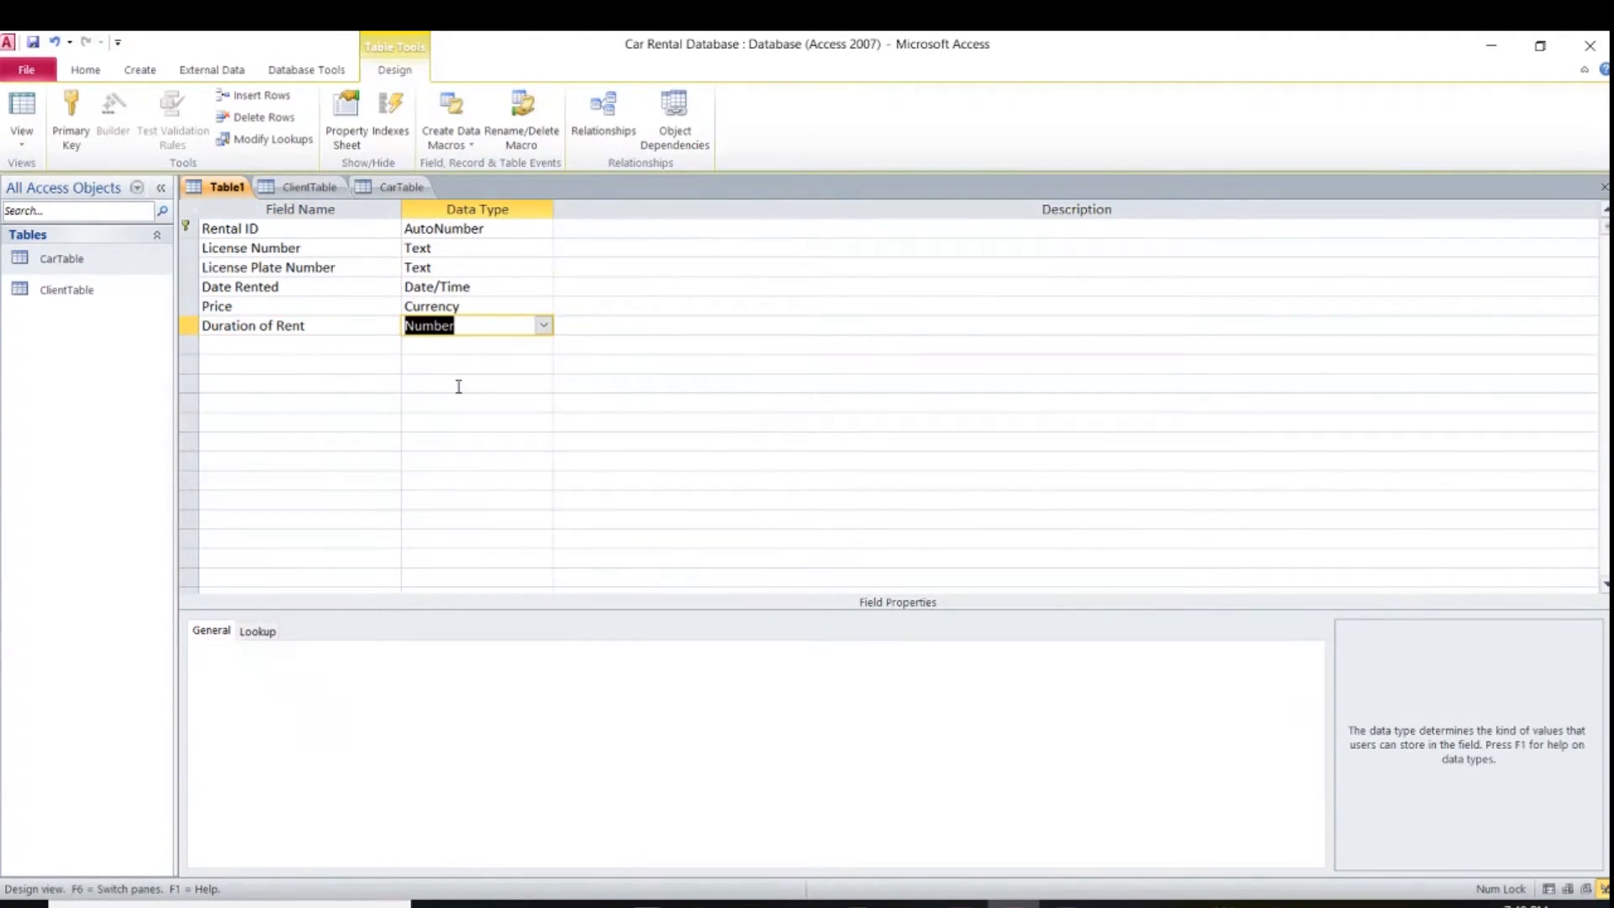
Enter Days as the description of the Duration of Rent field
{"action": "left_click", "coordinate": [604, 326]}
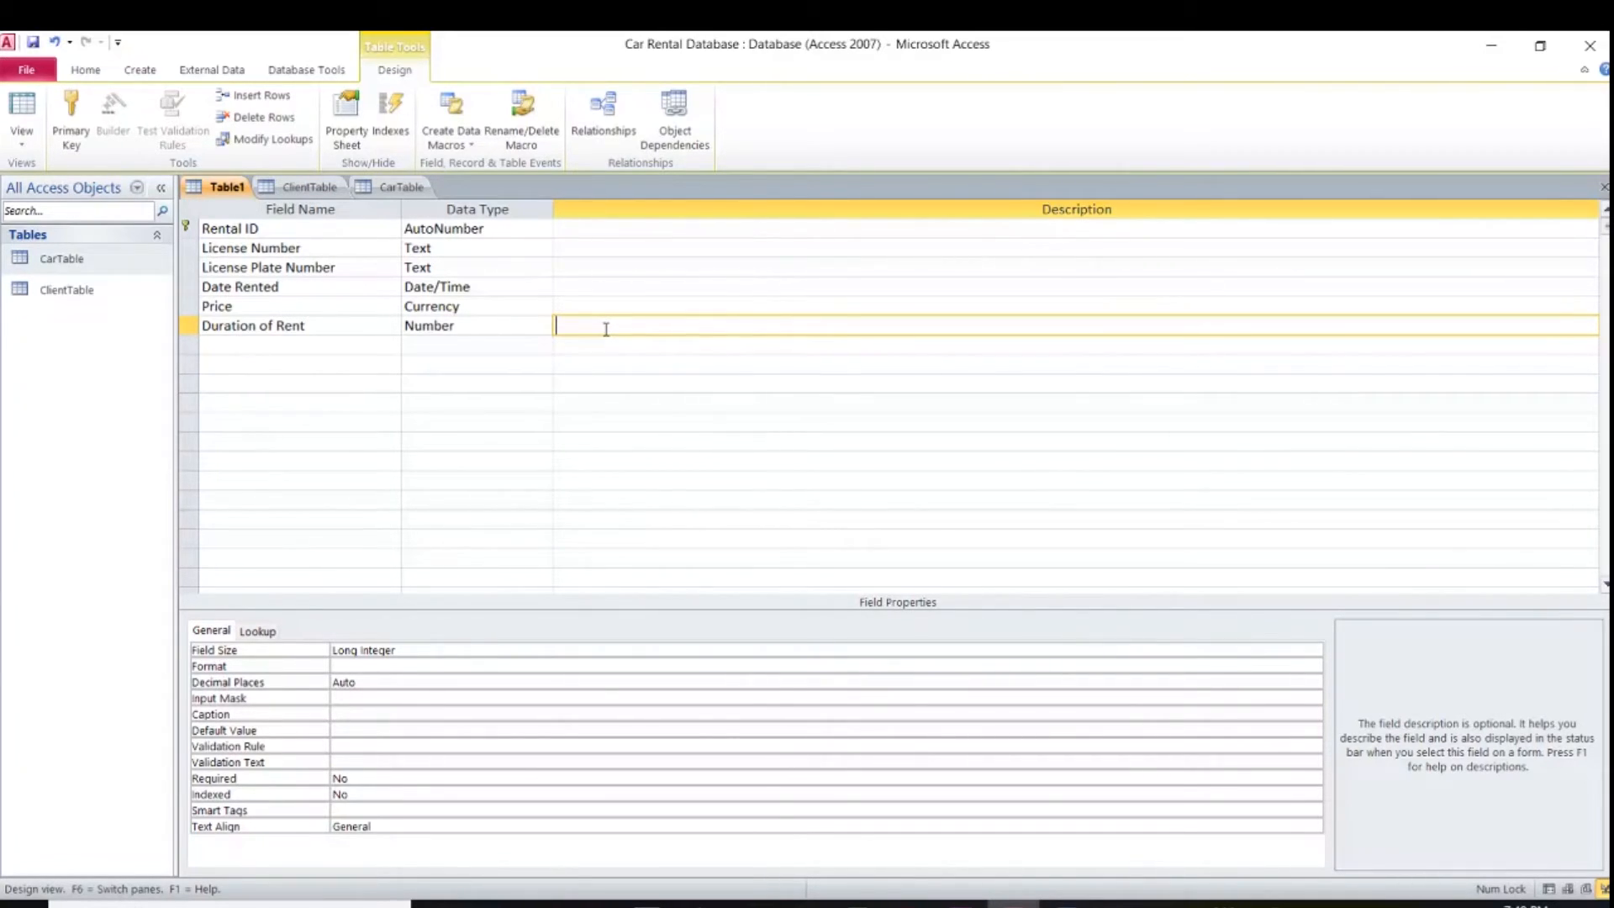
{"action": "type", "text": "Dau"}
{"action": "key", "text": "BackSpace"}
{"action": "key", "text": "BackSpace"}
{"action": "type", "text": "ays"}
{"action": "left_click", "coordinate": [636, 312]}
{"action": "left_click", "coordinate": [635, 328]}
Close the new table, saving it as Rental Table, and close the open CarTable and ClientTable designs
{"action": "left_click", "coordinate": [1600, 191]}
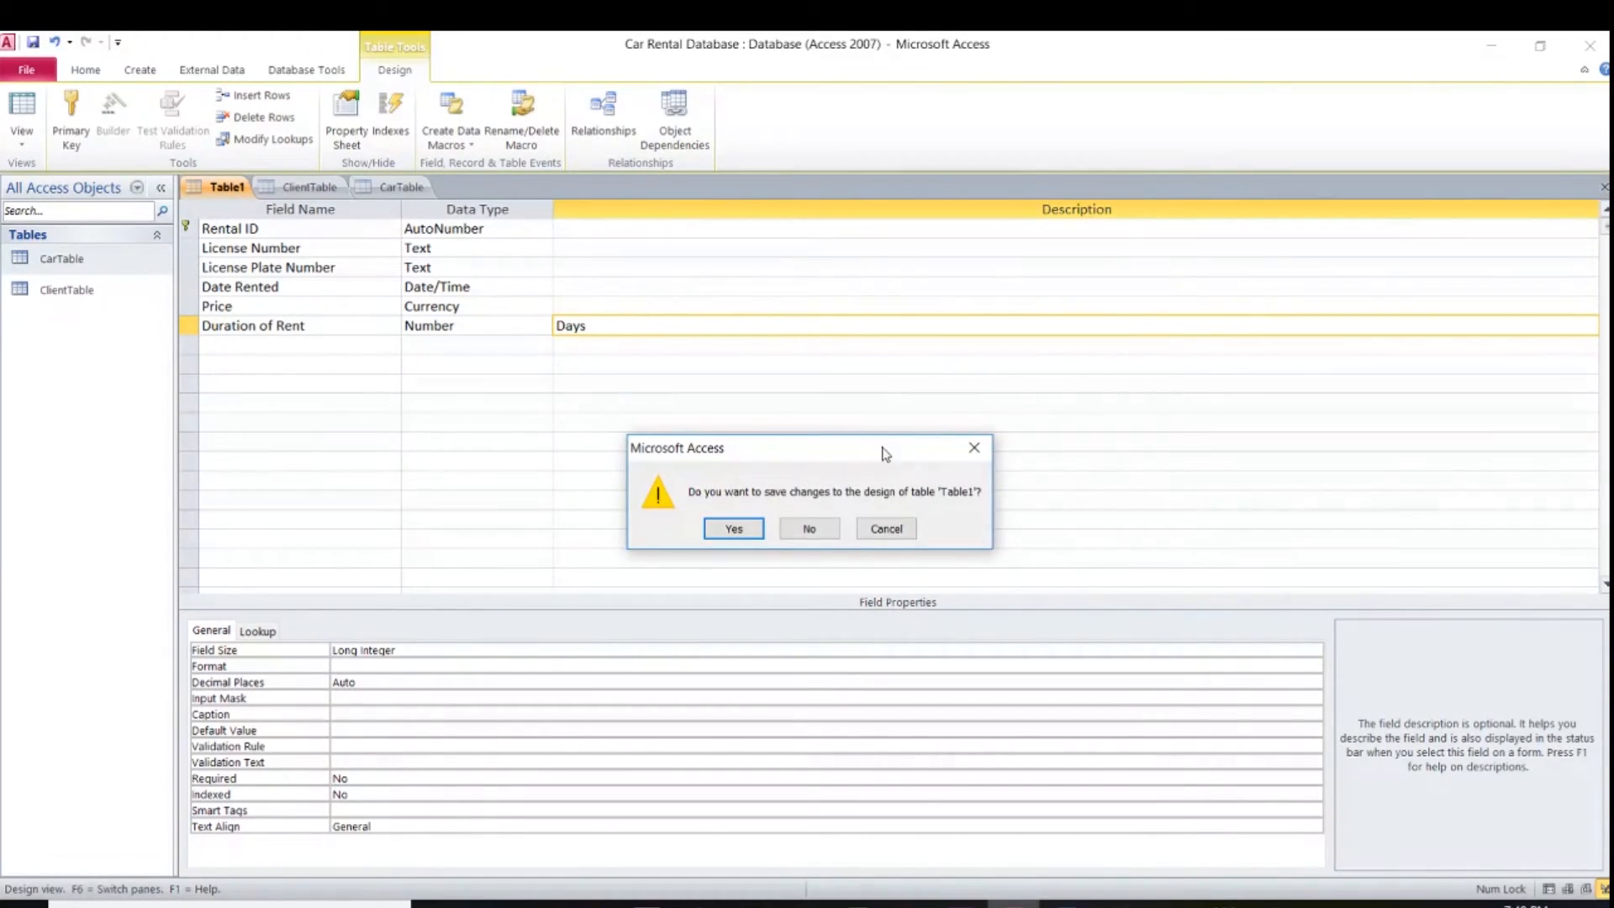
{"action": "left_click", "coordinate": [734, 529]}
{"action": "left_click", "coordinate": [743, 340]}
{"action": "key", "text": "BackSpace"}
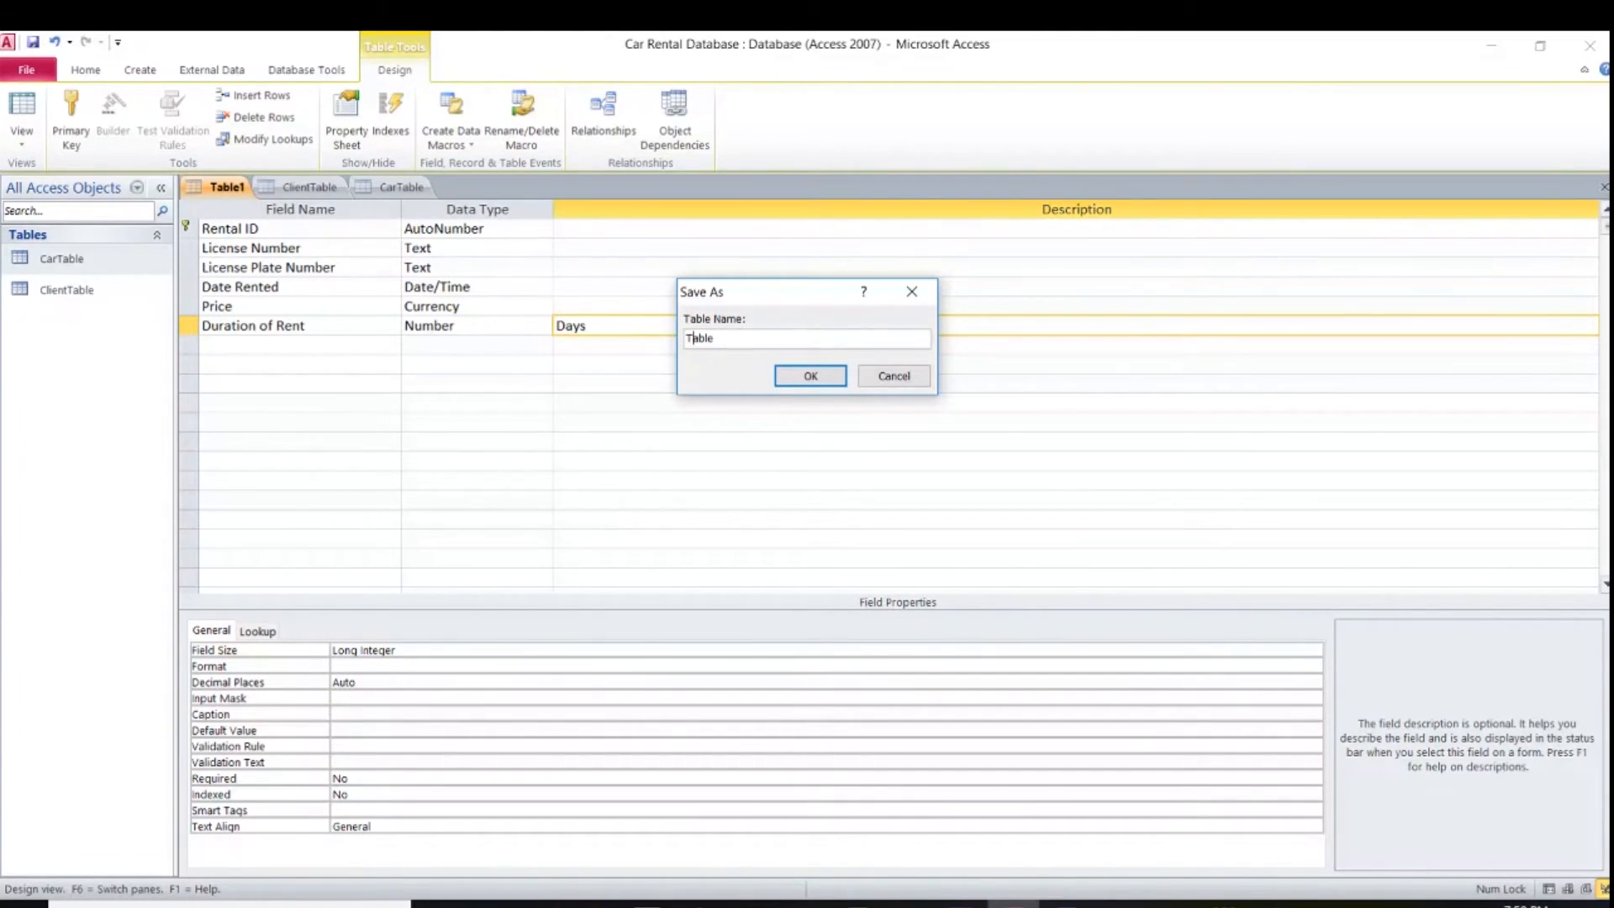
{"action": "type", "text": "Rental"}
{"action": "left_click", "coordinate": [833, 375]}
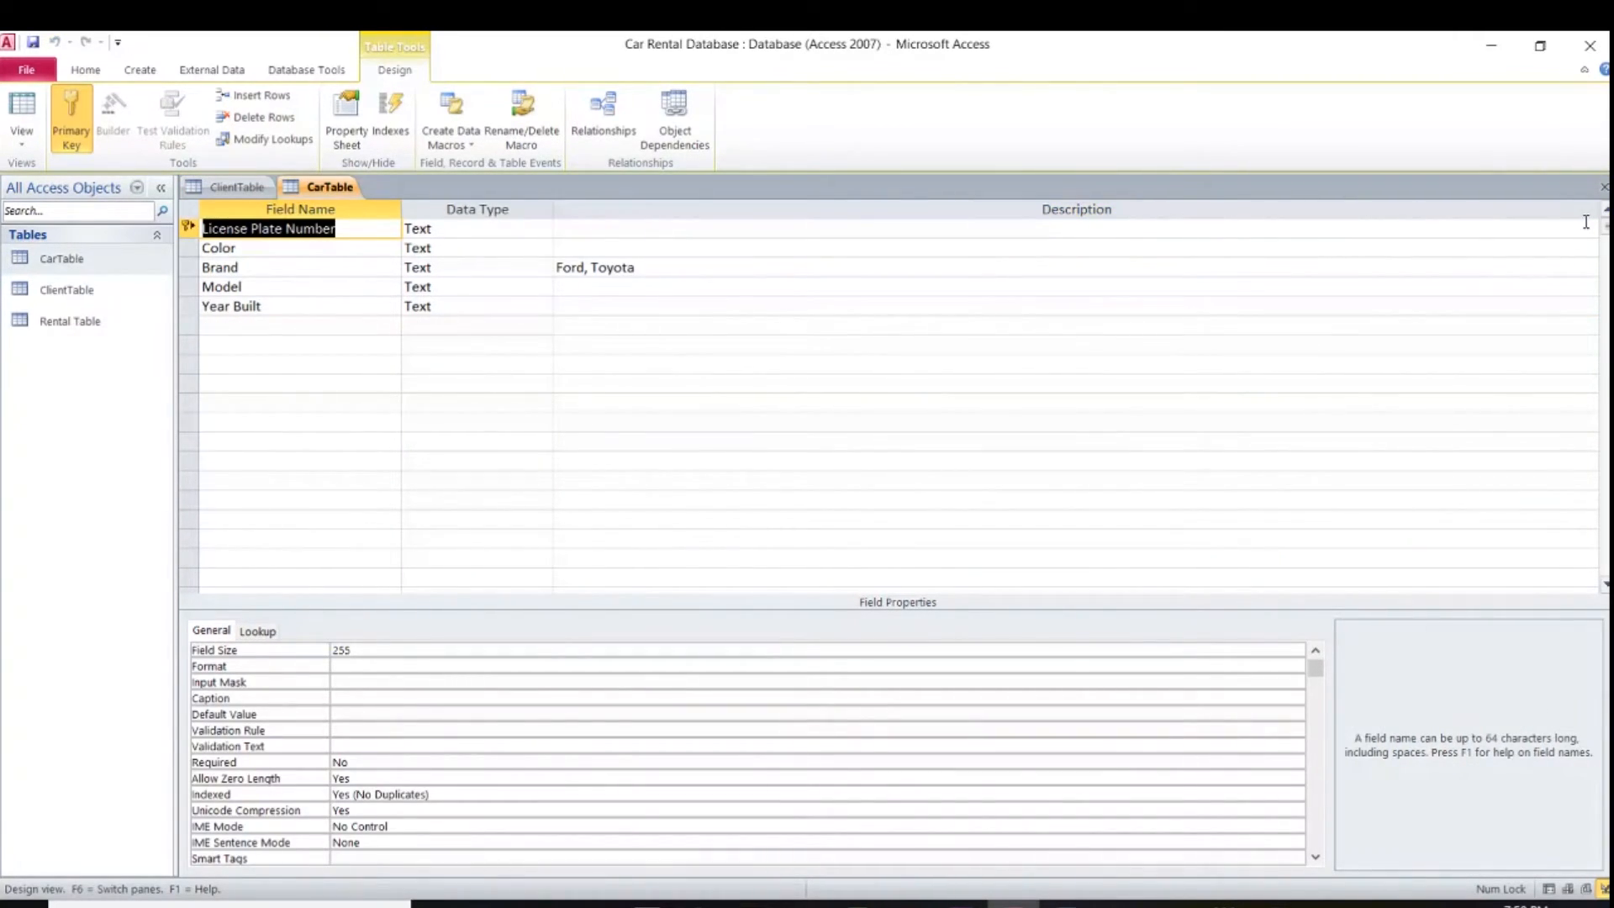
{"action": "left_click", "coordinate": [1602, 188]}
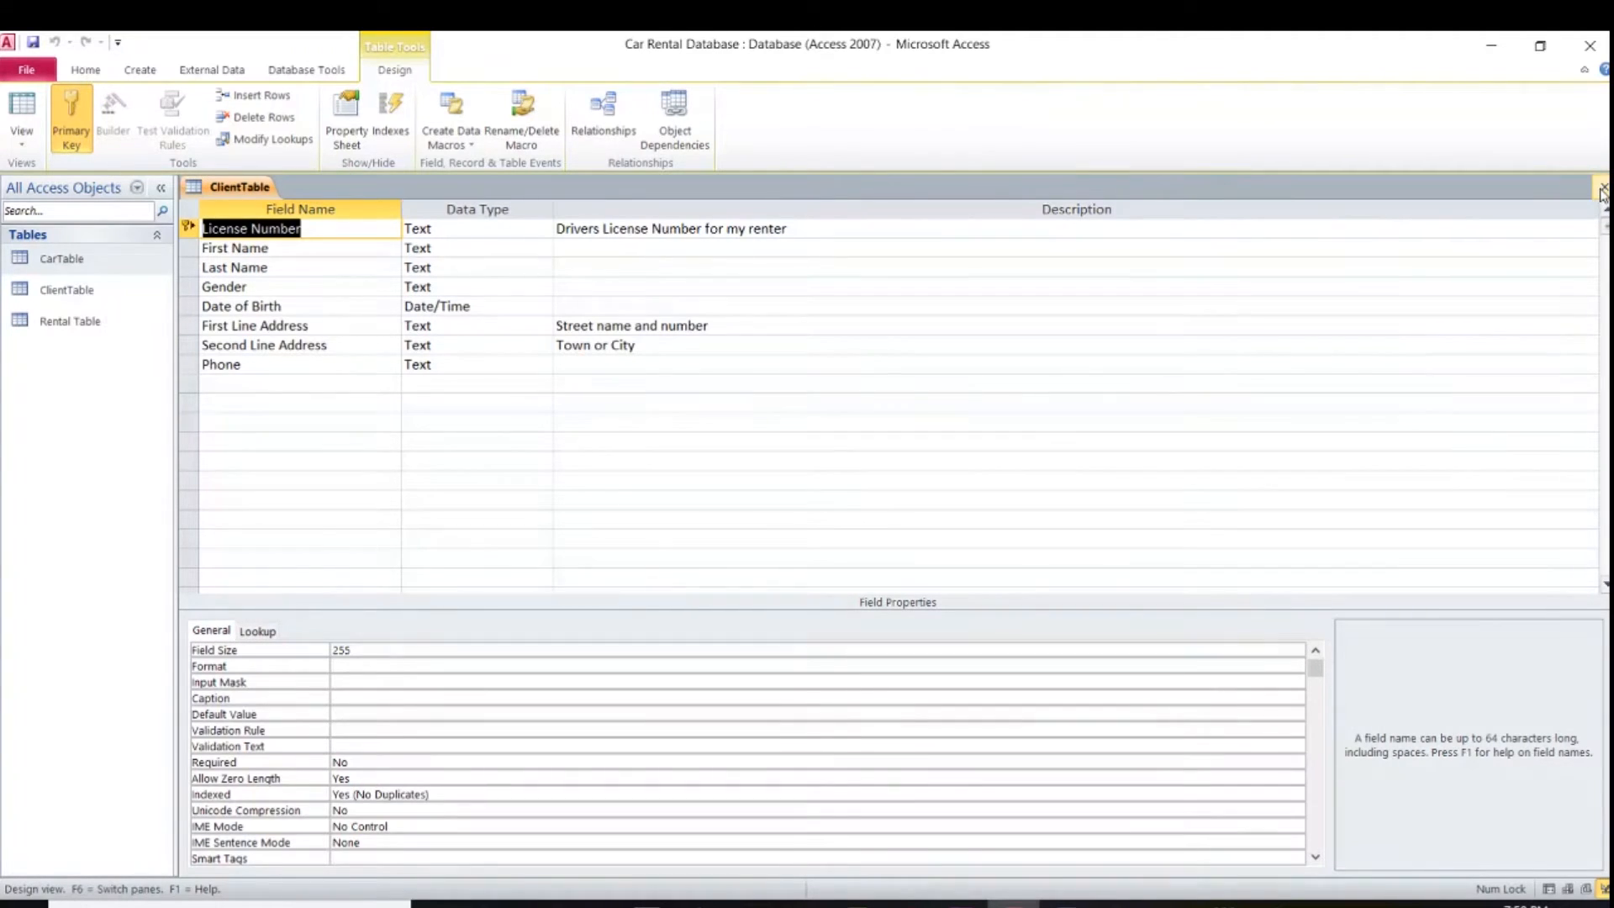
{"action": "left_click", "coordinate": [1602, 188]}
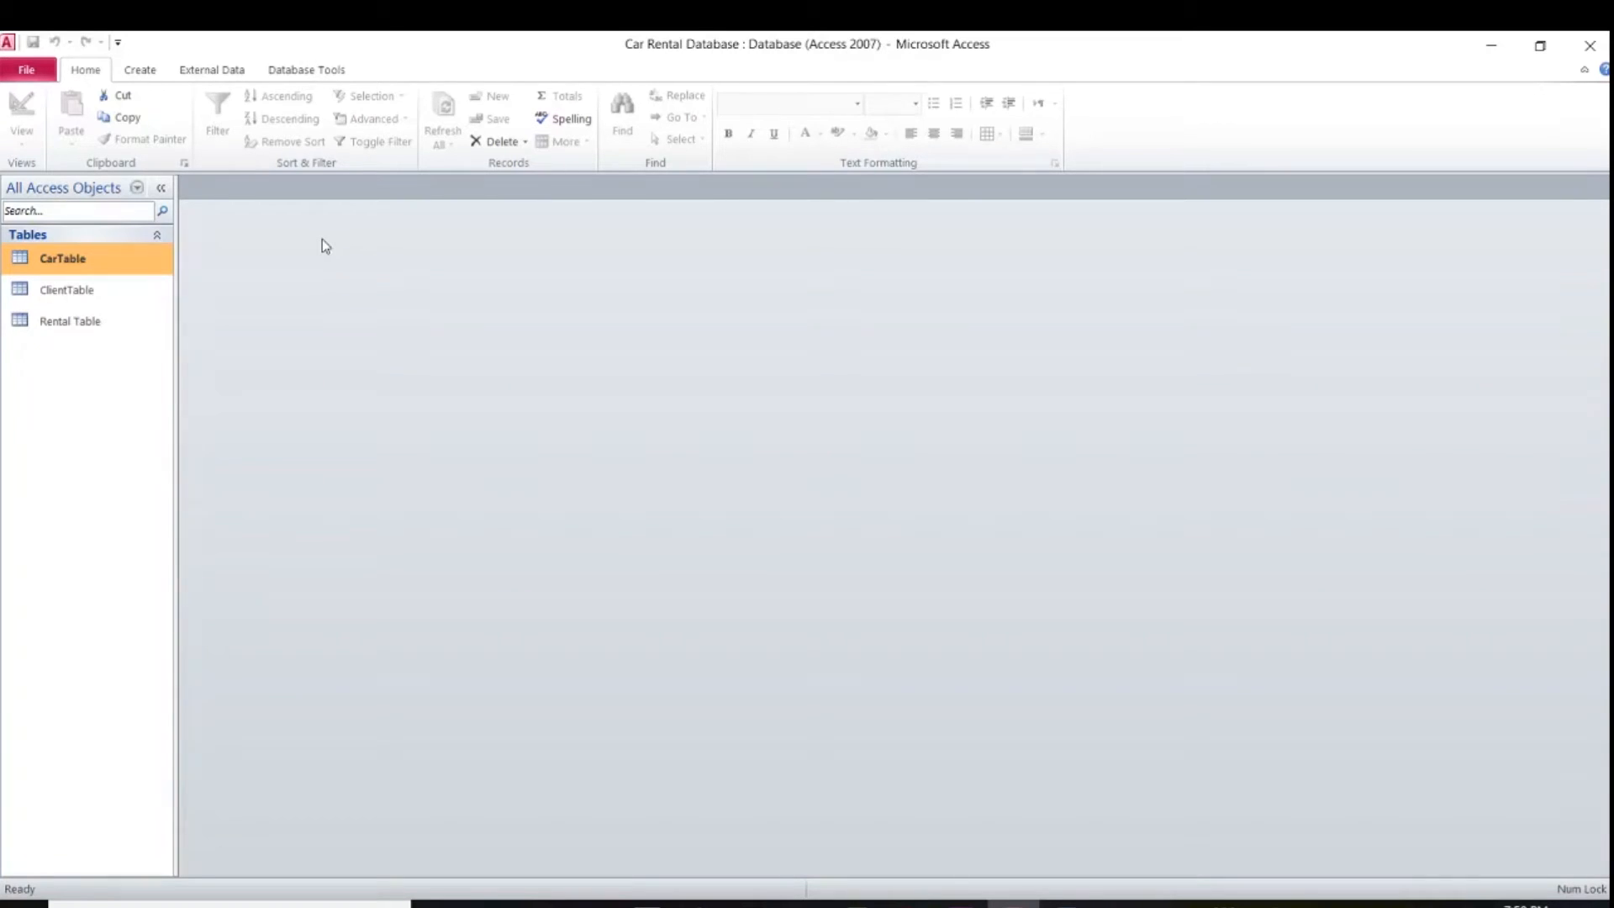
Open the database relationships and add CarTable, ClientTable and Rental Table to the layout
{"action": "left_click", "coordinate": [300, 72]}
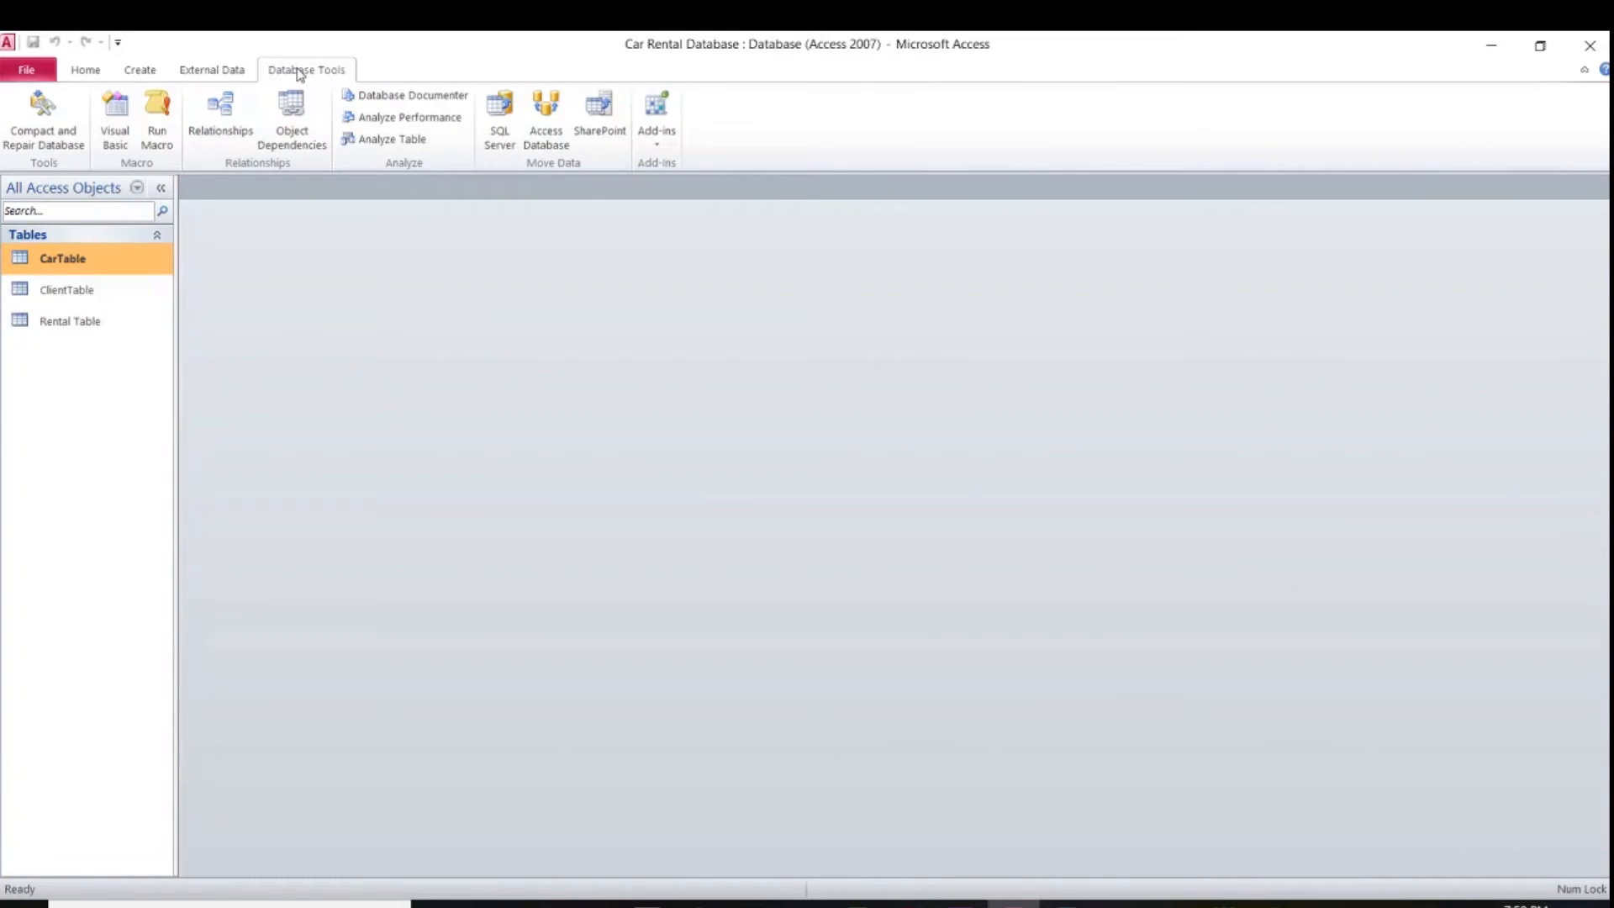
{"action": "left_click", "coordinate": [221, 117]}
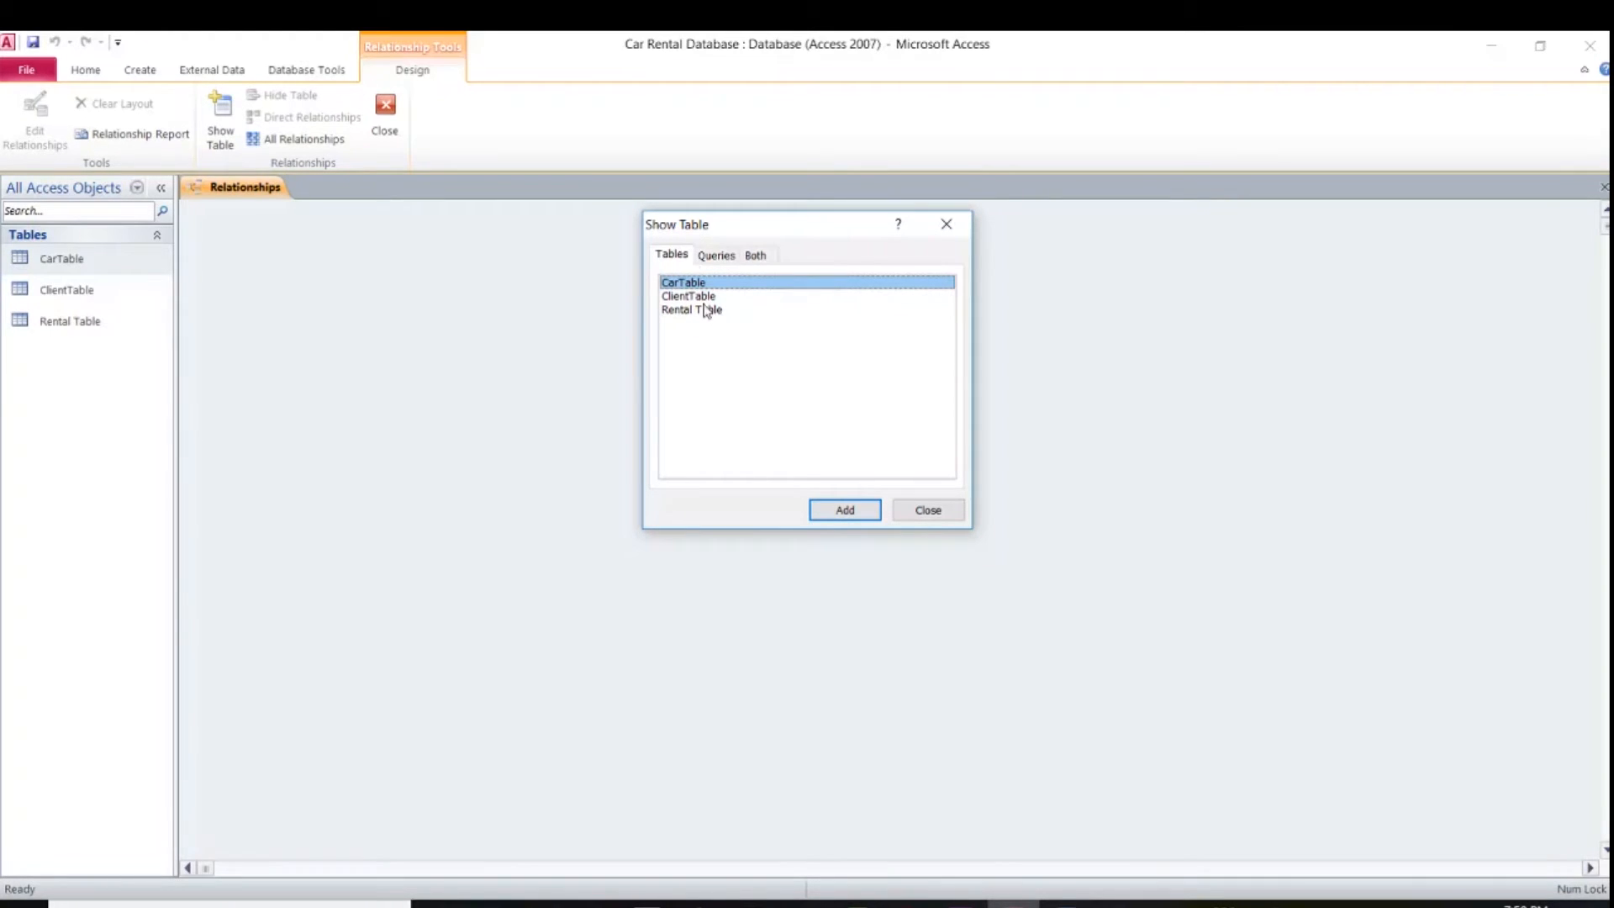
{"action": "left_click", "coordinate": [731, 350]}
{"action": "left_click", "coordinate": [701, 307], "text": "shift"}
{"action": "left_click", "coordinate": [691, 283], "text": "shift"}
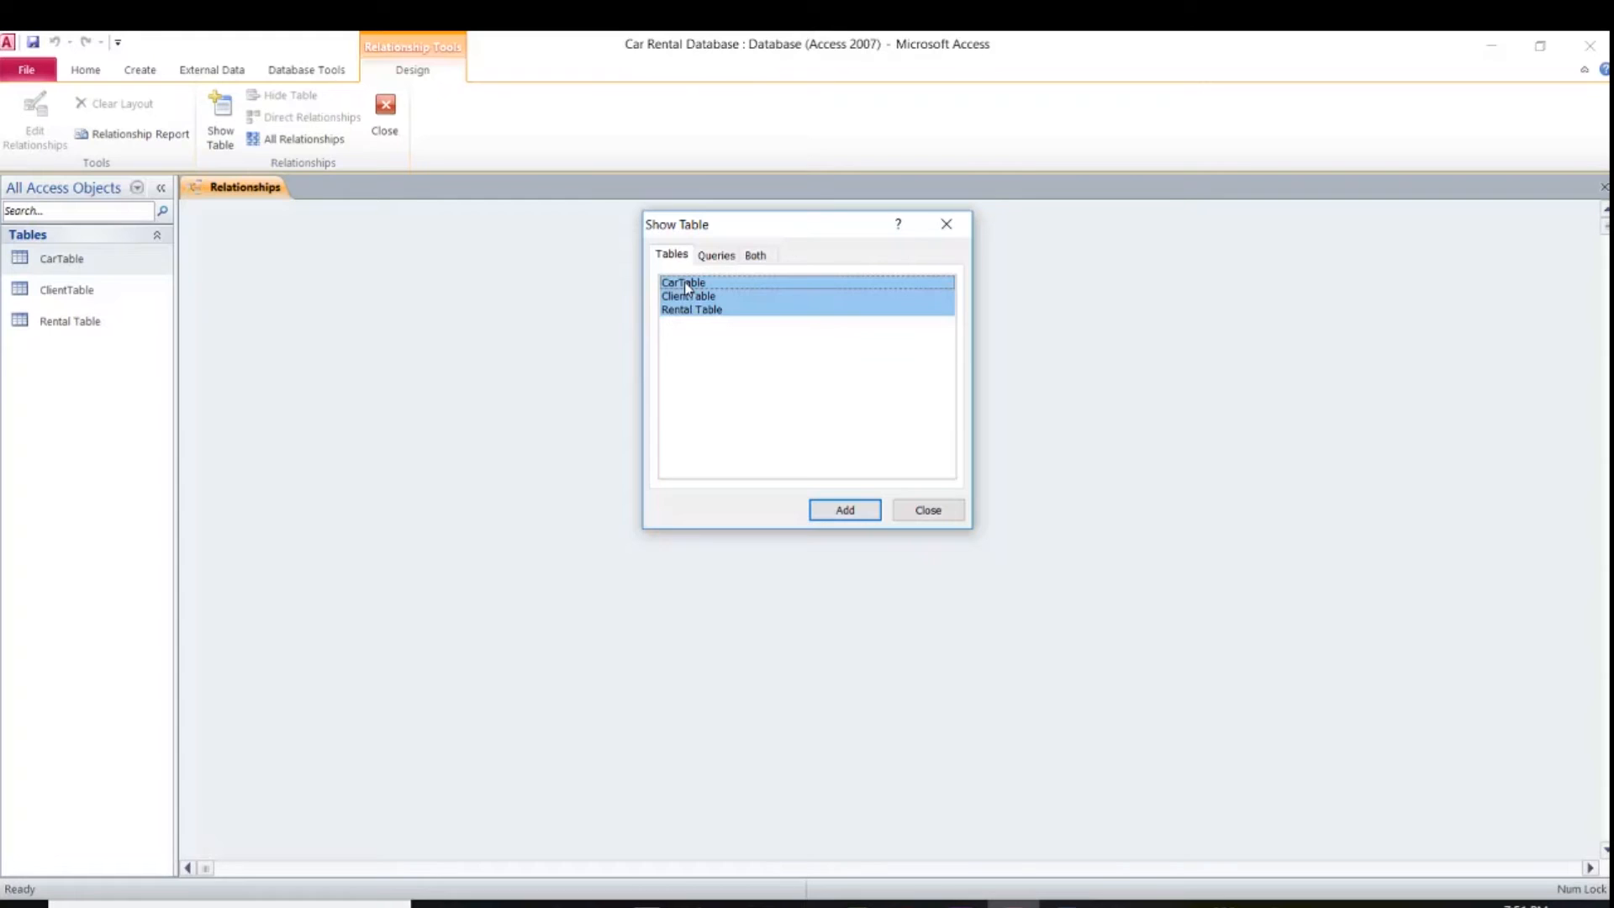
{"action": "left_click", "coordinate": [839, 510]}
{"action": "left_click_drag", "start_coordinate": [828, 230], "coordinate": [1255, 289]}
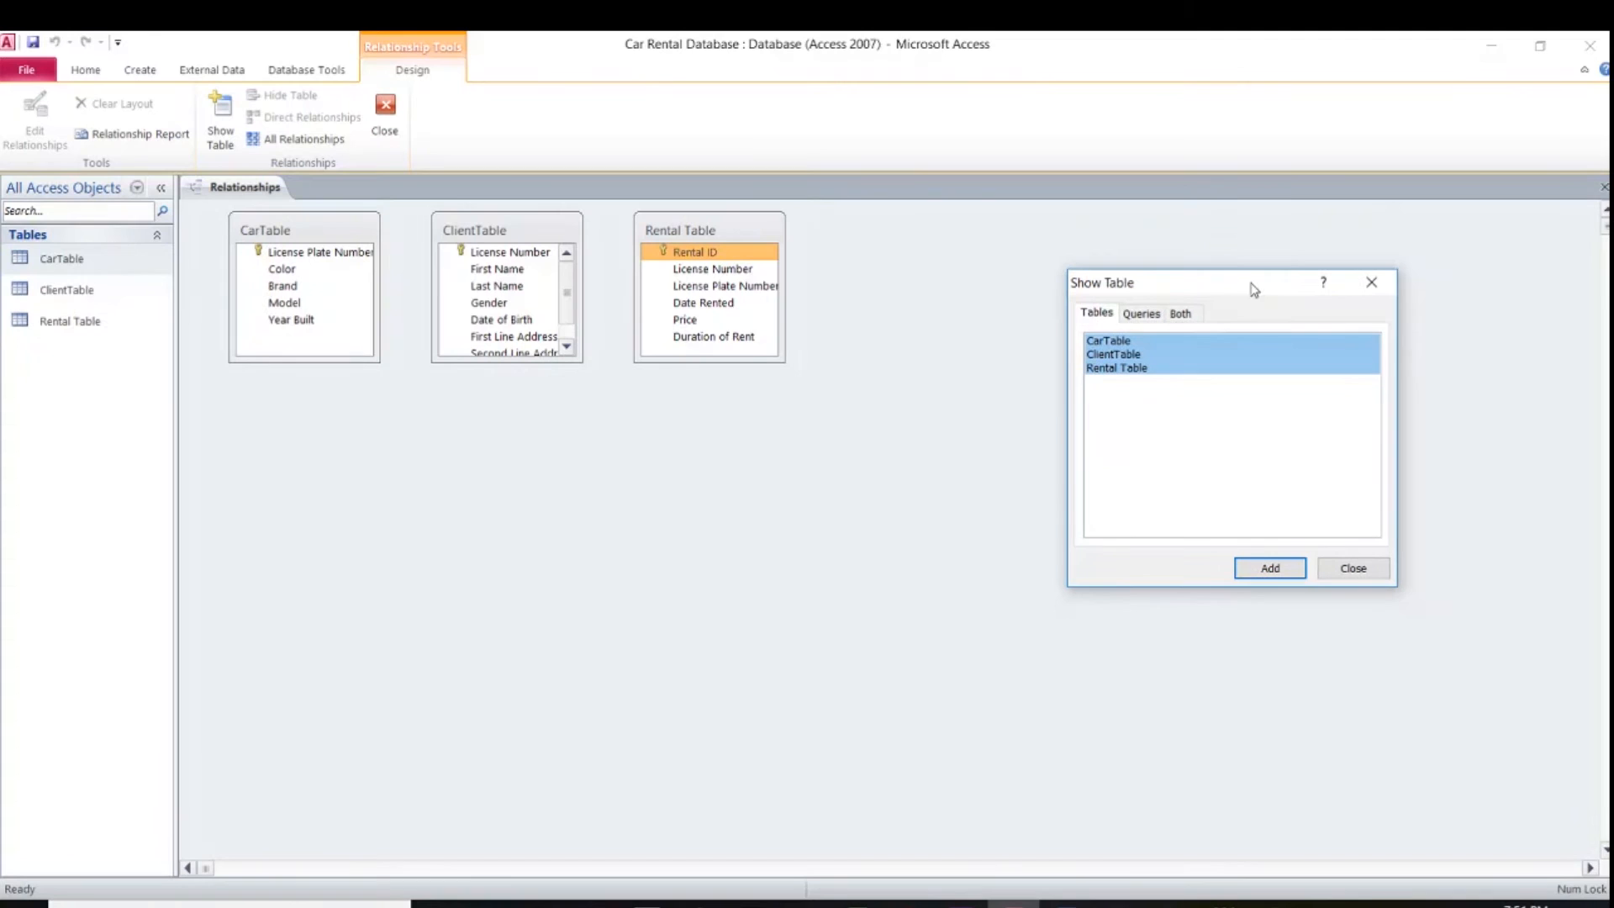
{"action": "left_click", "coordinate": [1345, 569]}
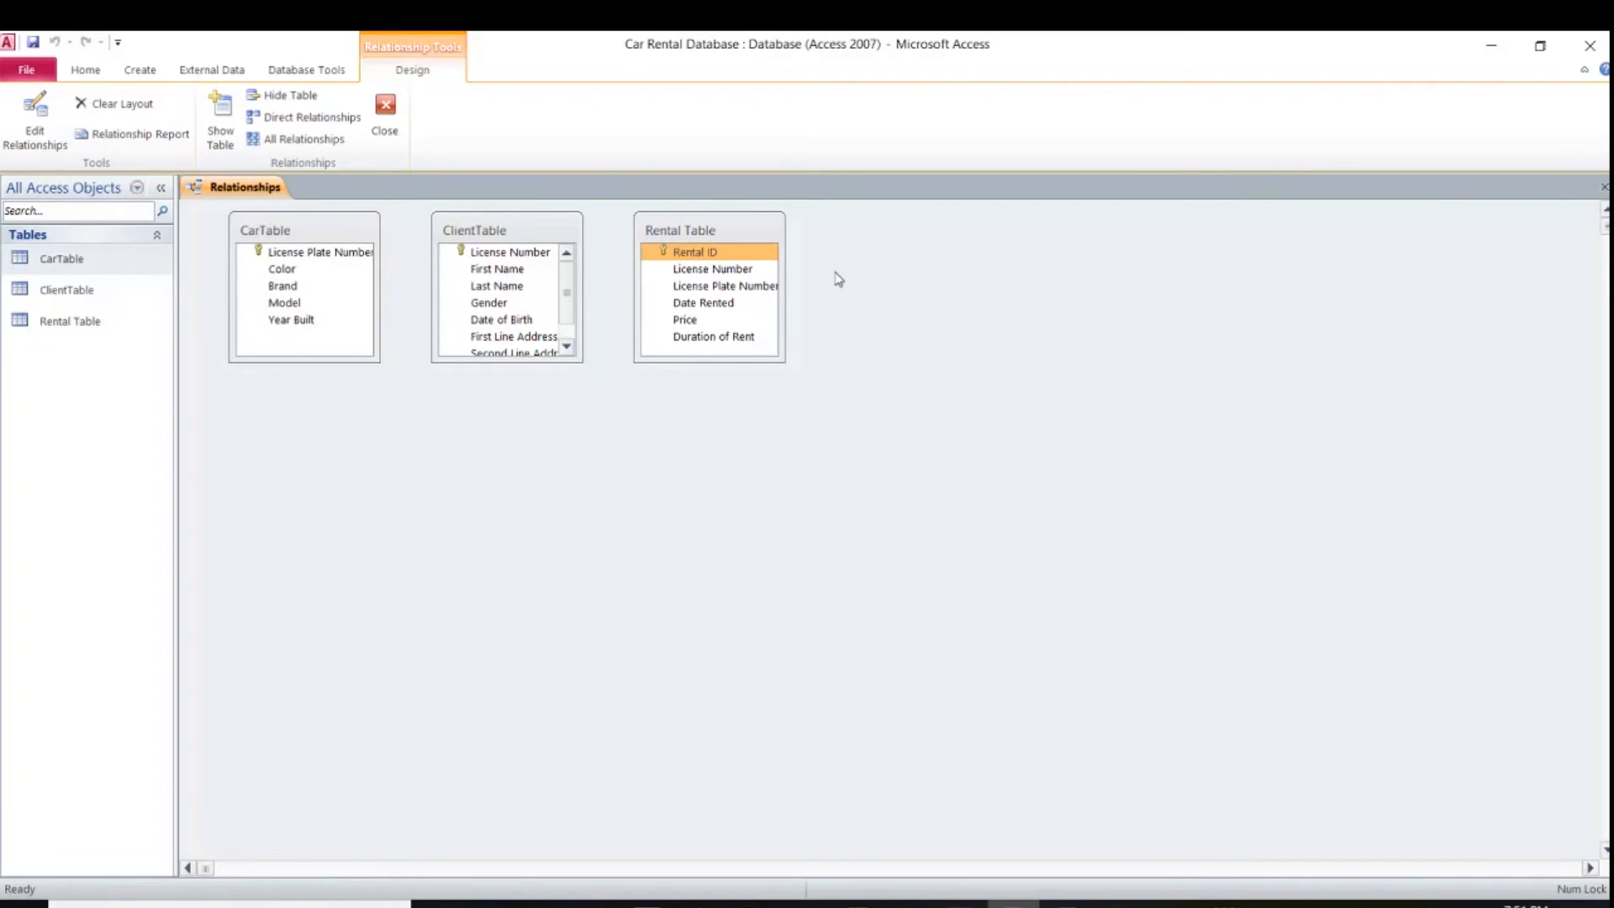
{"action": "right_click", "coordinate": [753, 232]}
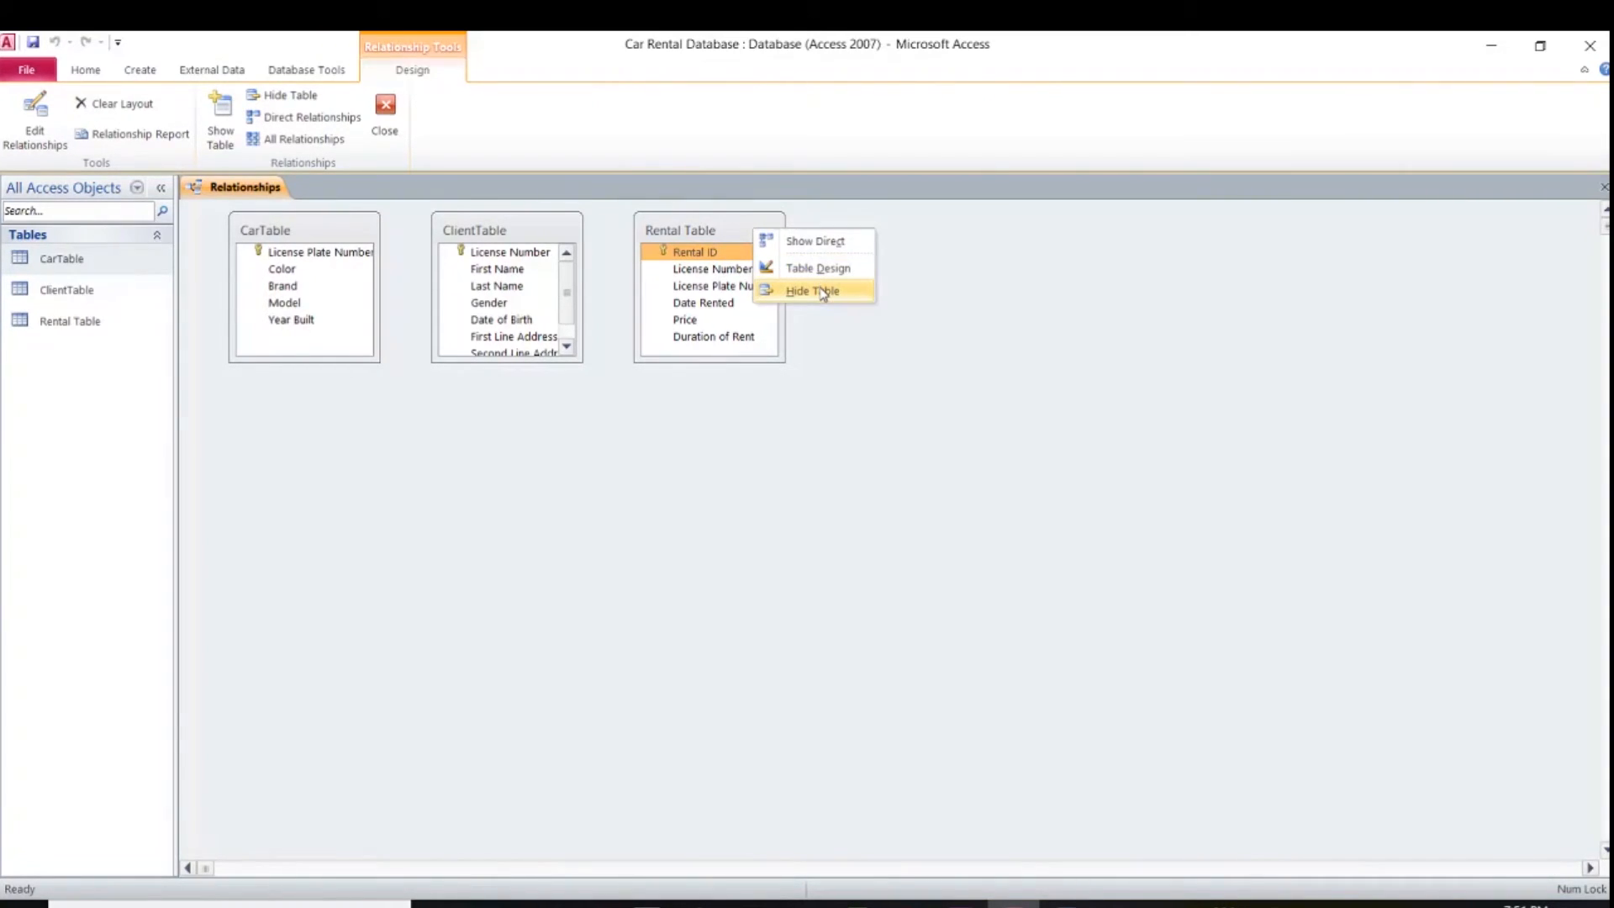
{"action": "left_click", "coordinate": [1021, 368]}
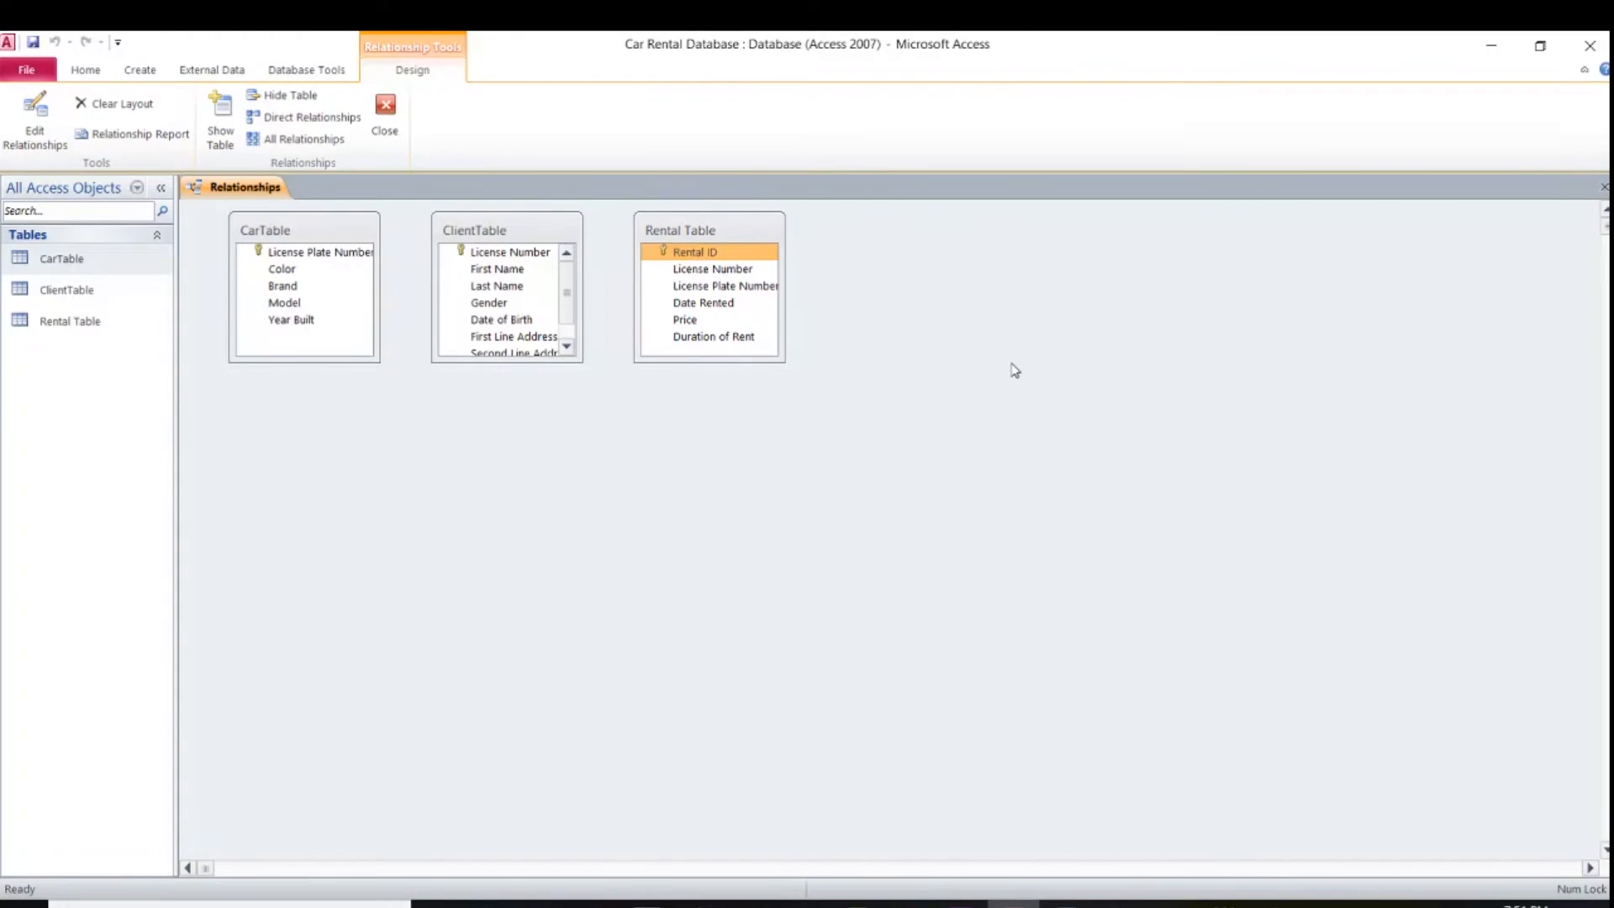
Add a second copy of Rental Table to the relationships layout and hide that duplicate
{"action": "right_click", "coordinate": [654, 473]}
{"action": "left_click", "coordinate": [740, 476]}
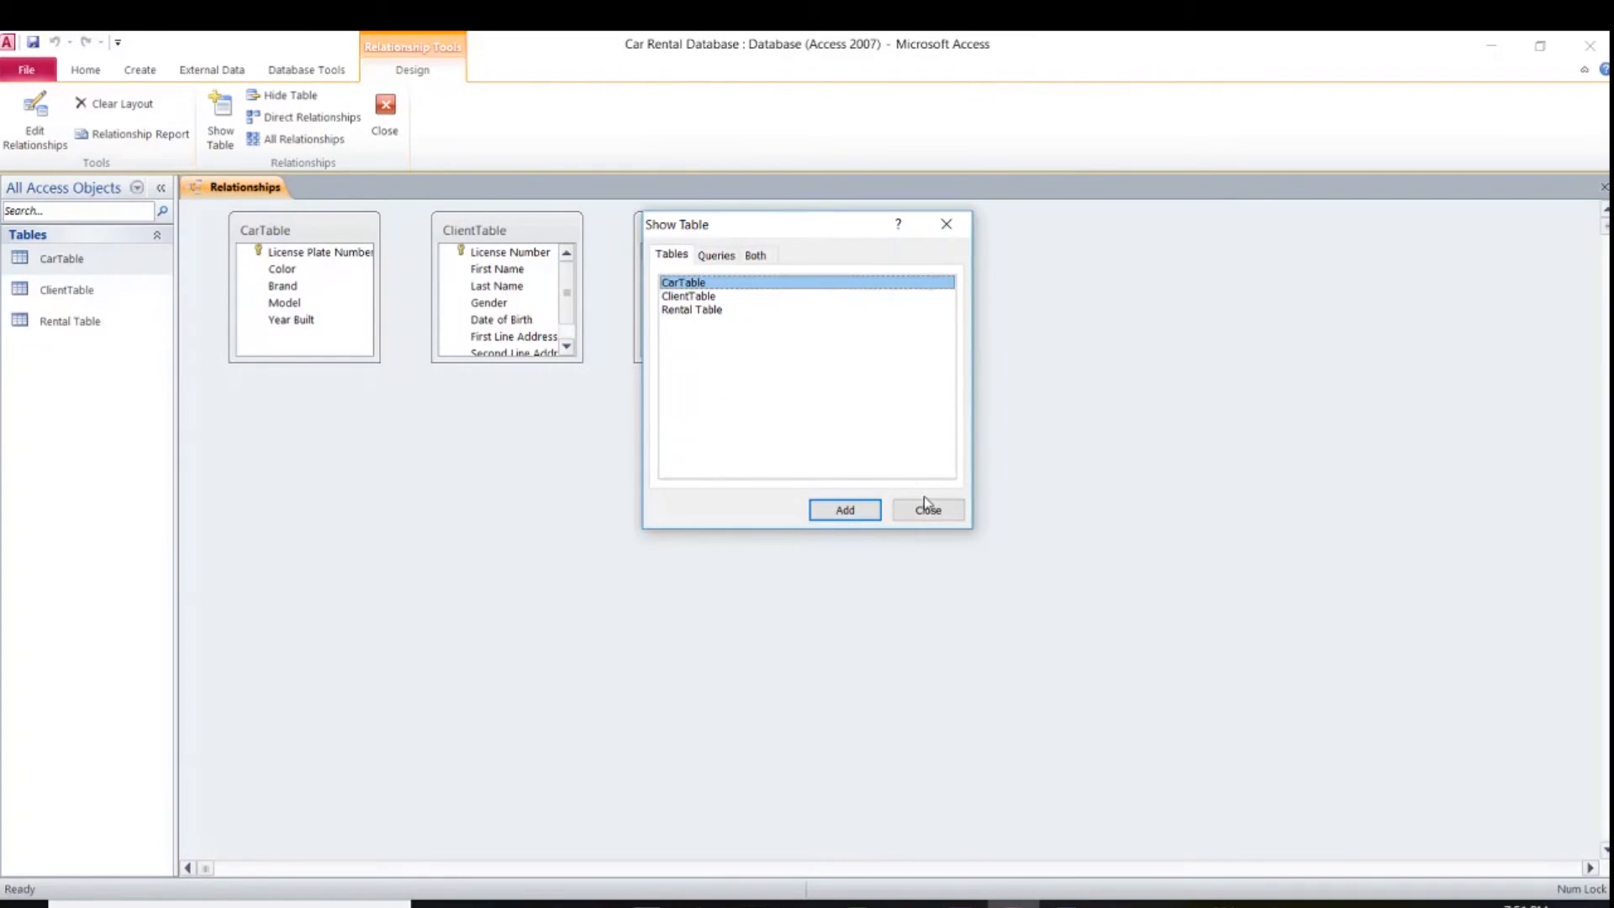
{"action": "left_click_drag", "start_coordinate": [822, 225], "coordinate": [973, 340]}
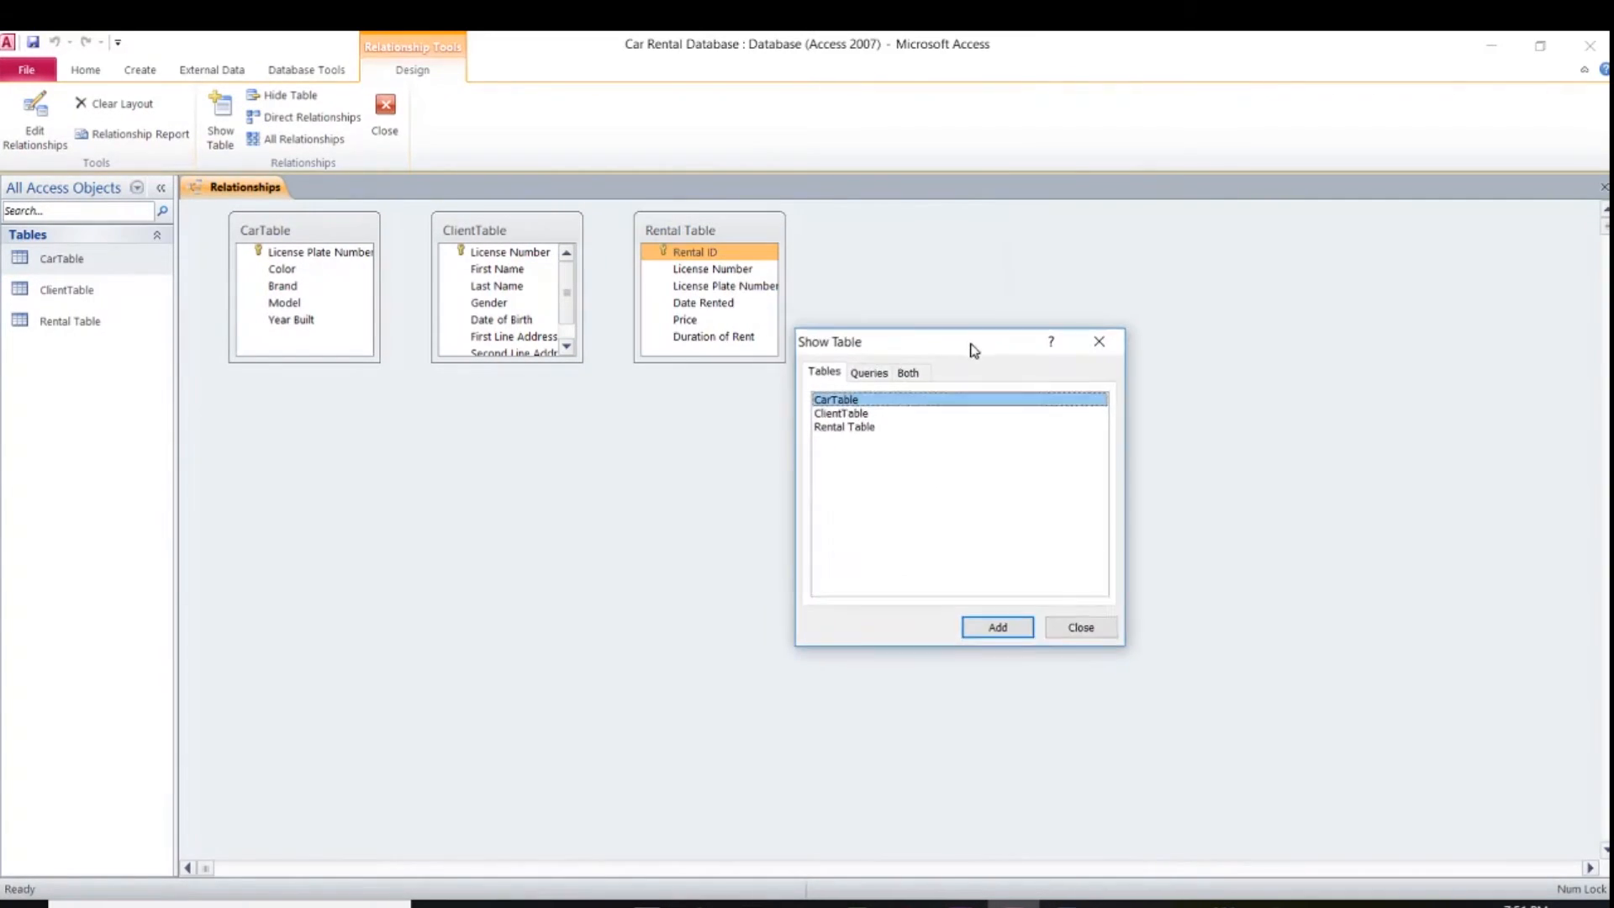
{"action": "double_click", "coordinate": [844, 424]}
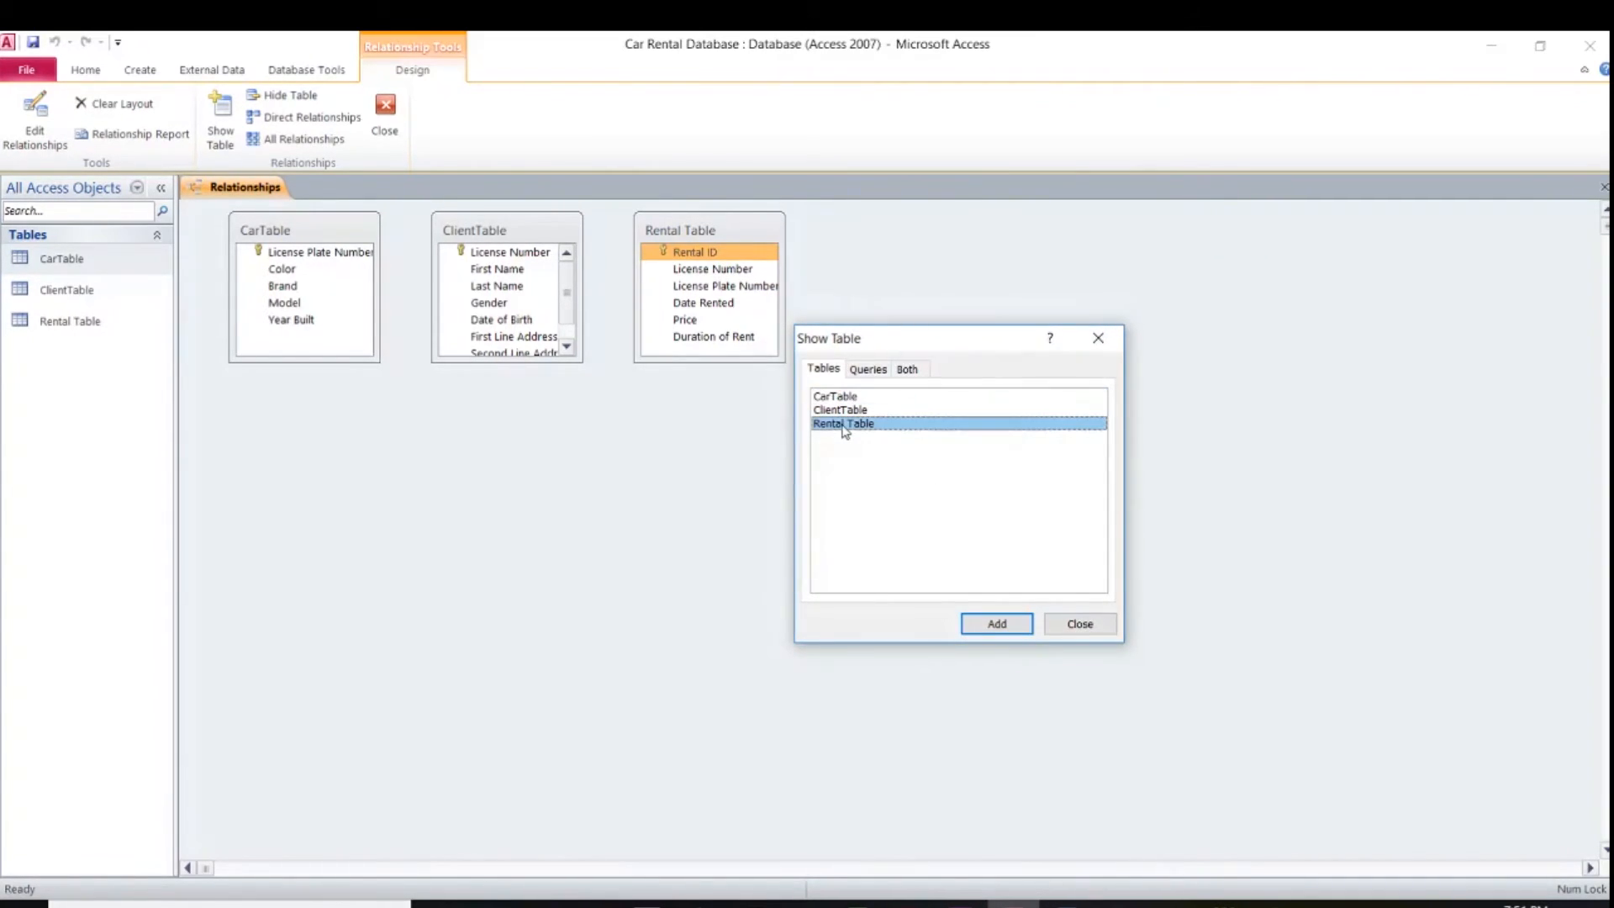
{"action": "left_click", "coordinate": [1077, 627]}
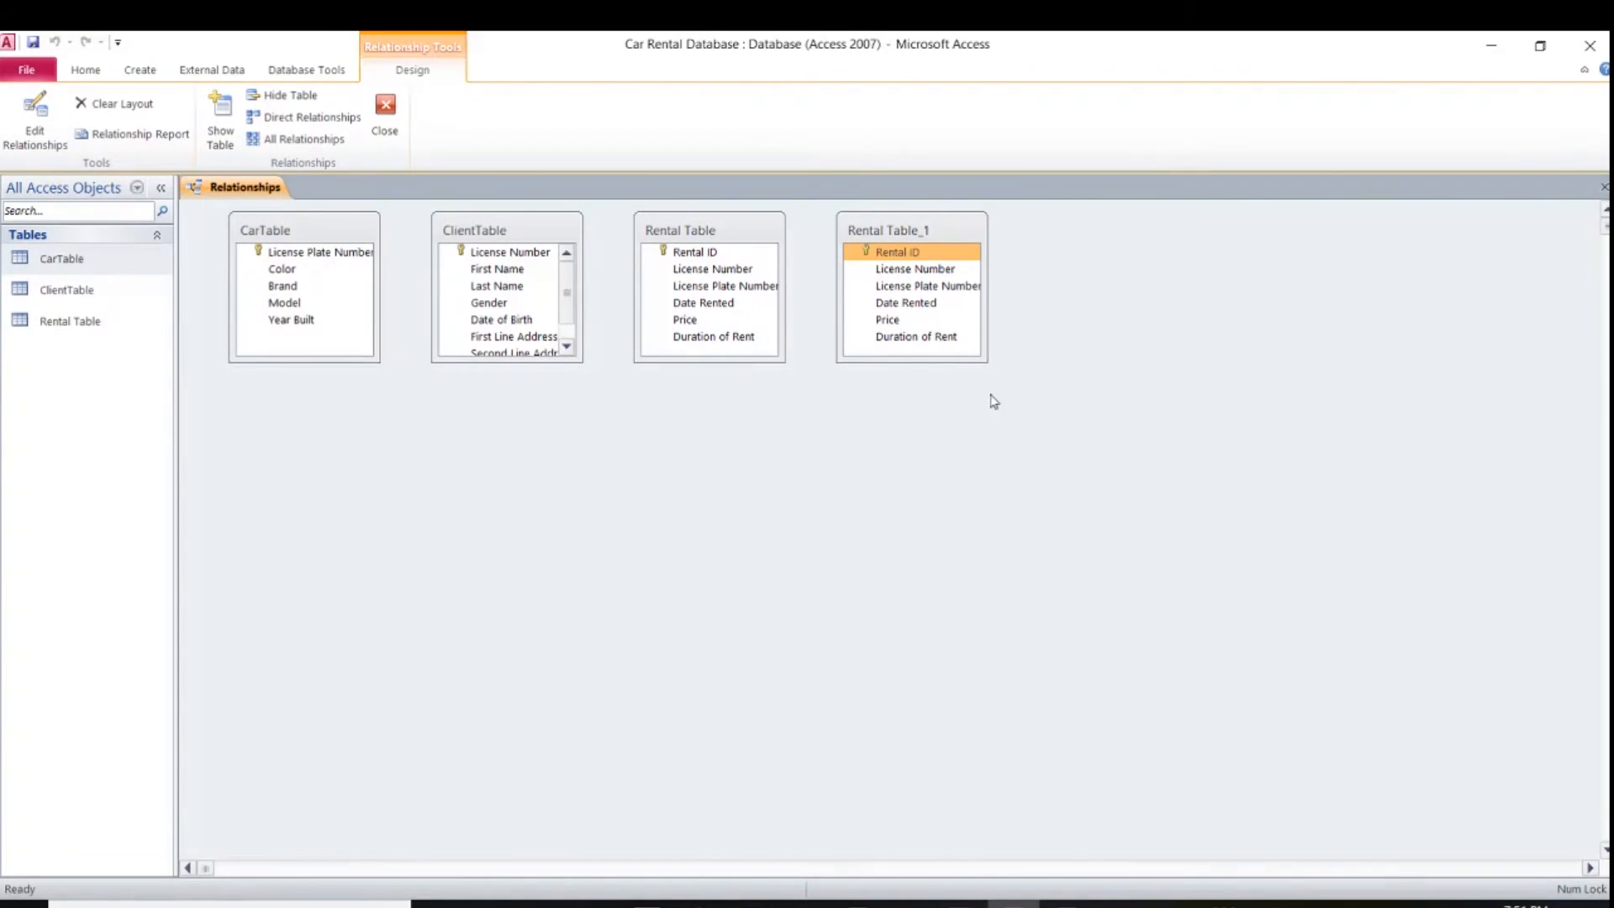
{"action": "right_click", "coordinate": [923, 239]}
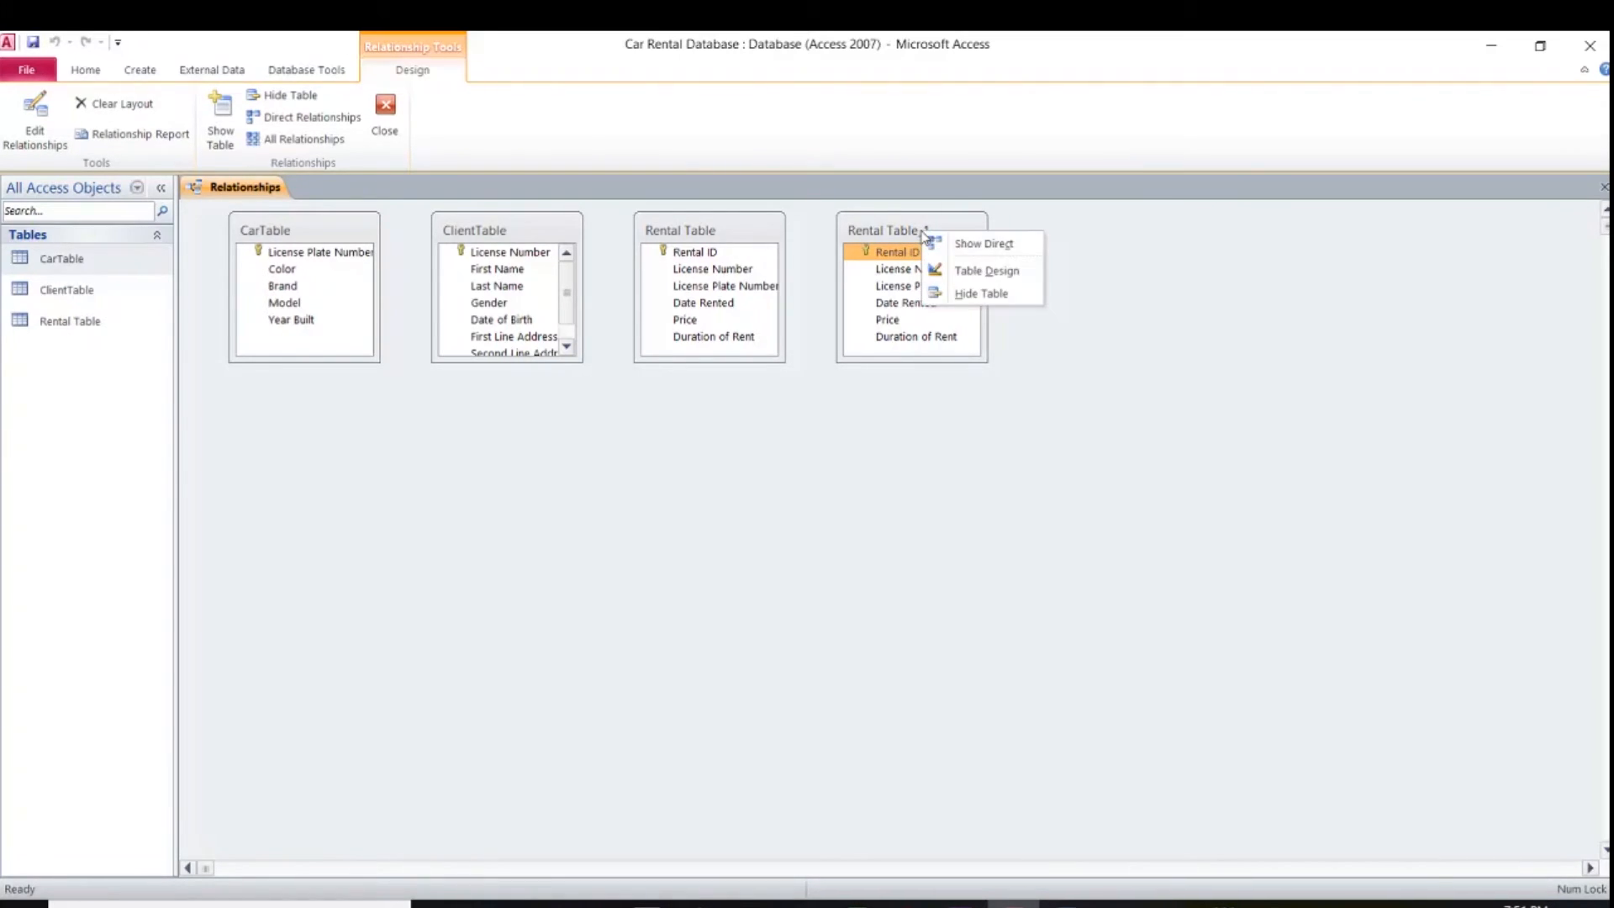
{"action": "left_click", "coordinate": [992, 294]}
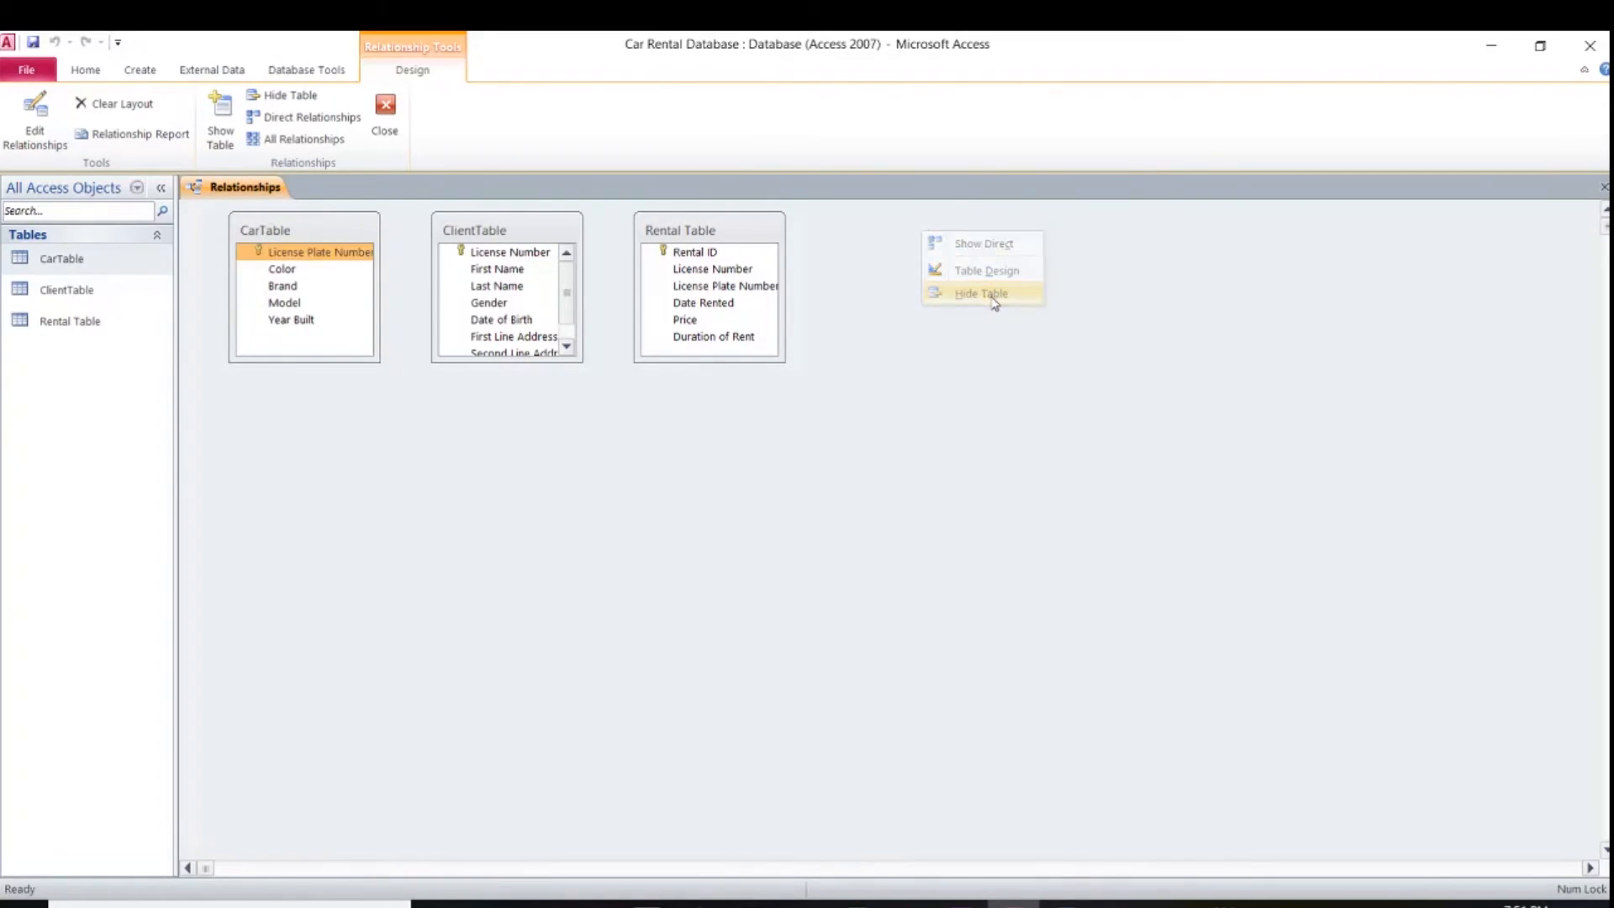
Enlarge the Rental Table and ClientTable boxes so that all their fields are shown
{"action": "left_click", "coordinate": [781, 360]}
{"action": "left_click_drag", "start_coordinate": [782, 360], "coordinate": [893, 452]}
{"action": "left_click_drag", "start_coordinate": [552, 355], "coordinate": [582, 478]}
{"action": "left_click", "coordinate": [779, 270]}
Arrange CarTable above ClientTable with Rental Table to their right, and widen CarTable to show its full field names
{"action": "left_click_drag", "start_coordinate": [786, 239], "coordinate": [1103, 284]}
{"action": "left_click_drag", "start_coordinate": [545, 237], "coordinate": [876, 450]}
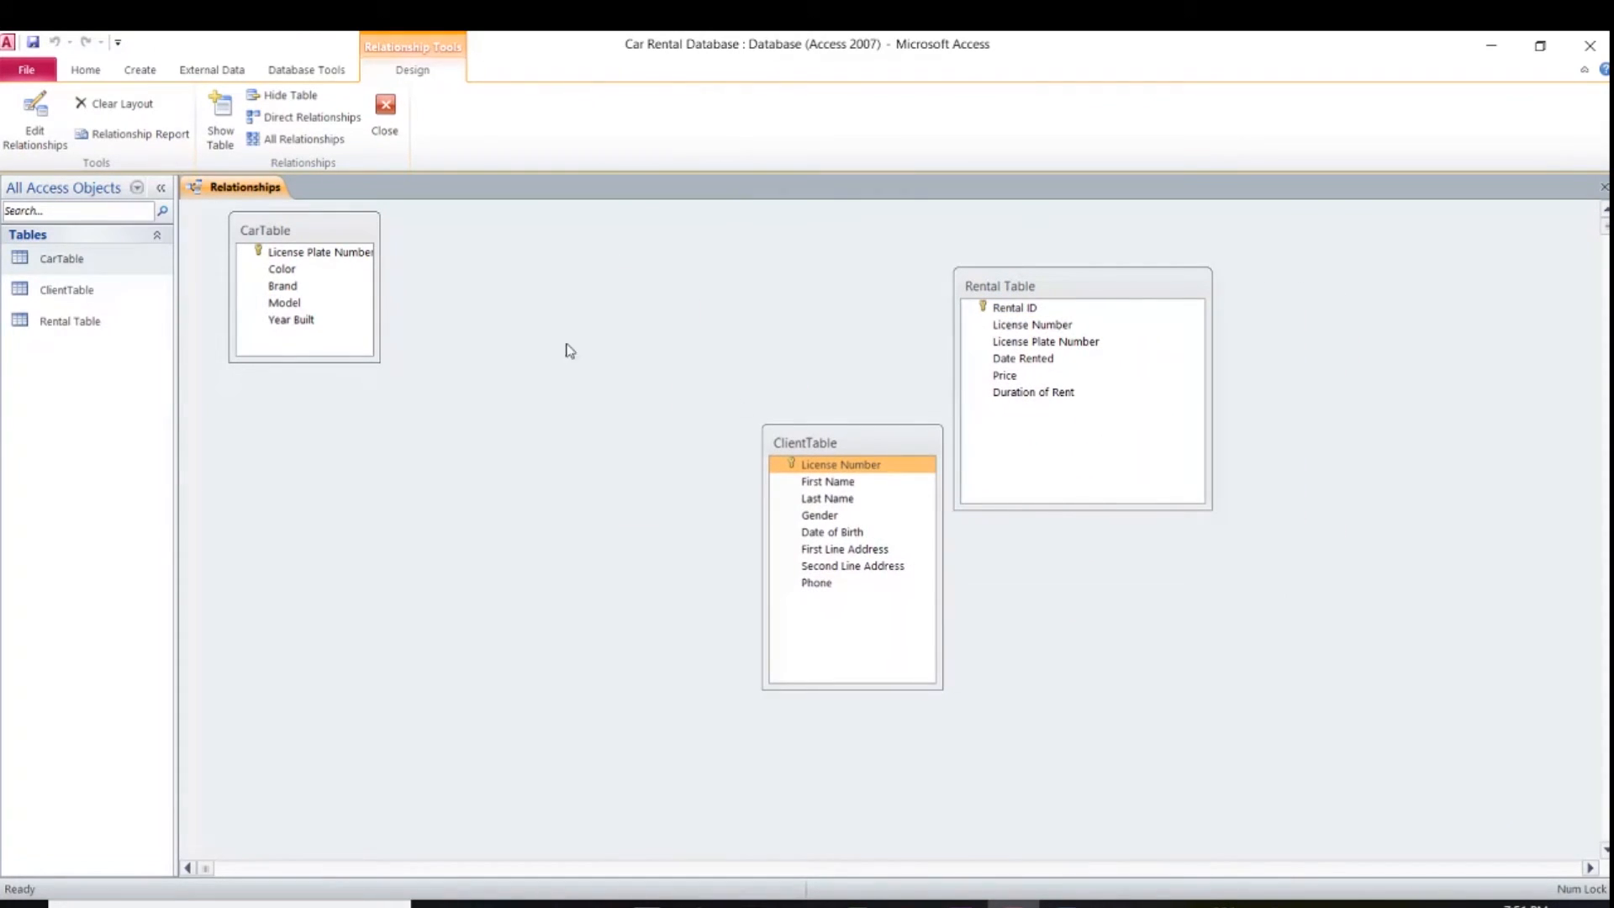
{"action": "left_click_drag", "start_coordinate": [342, 242], "coordinate": [686, 257]}
{"action": "left_click_drag", "start_coordinate": [866, 441], "coordinate": [669, 513]}
{"action": "left_click_drag", "start_coordinate": [1096, 289], "coordinate": [1017, 351]}
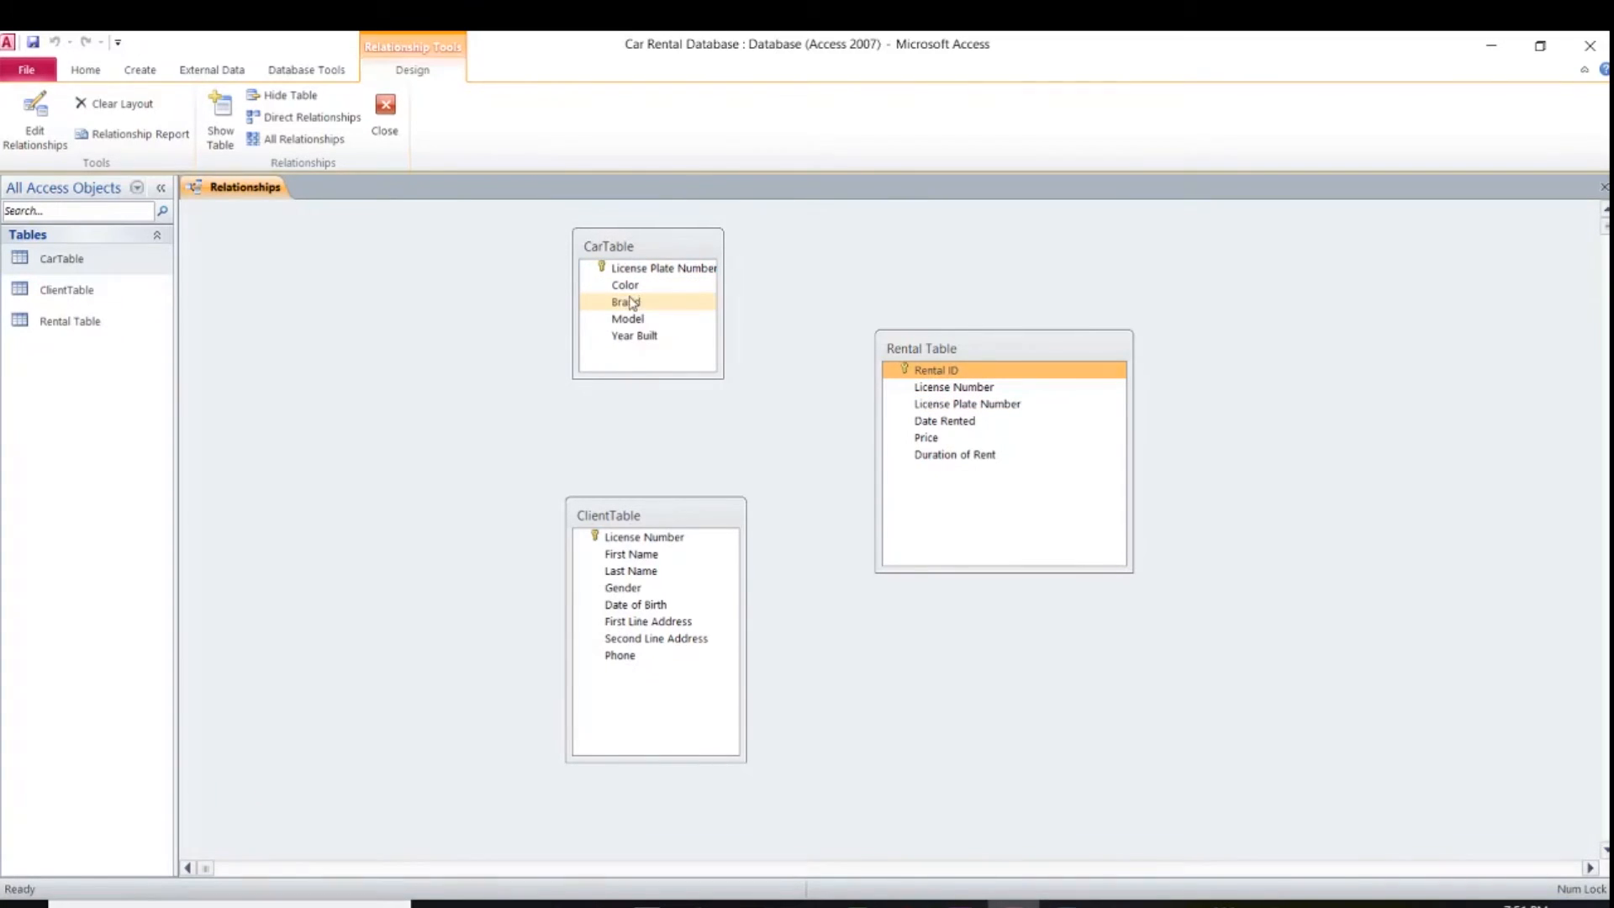
{"action": "left_click_drag", "start_coordinate": [573, 313], "coordinate": [550, 313]}
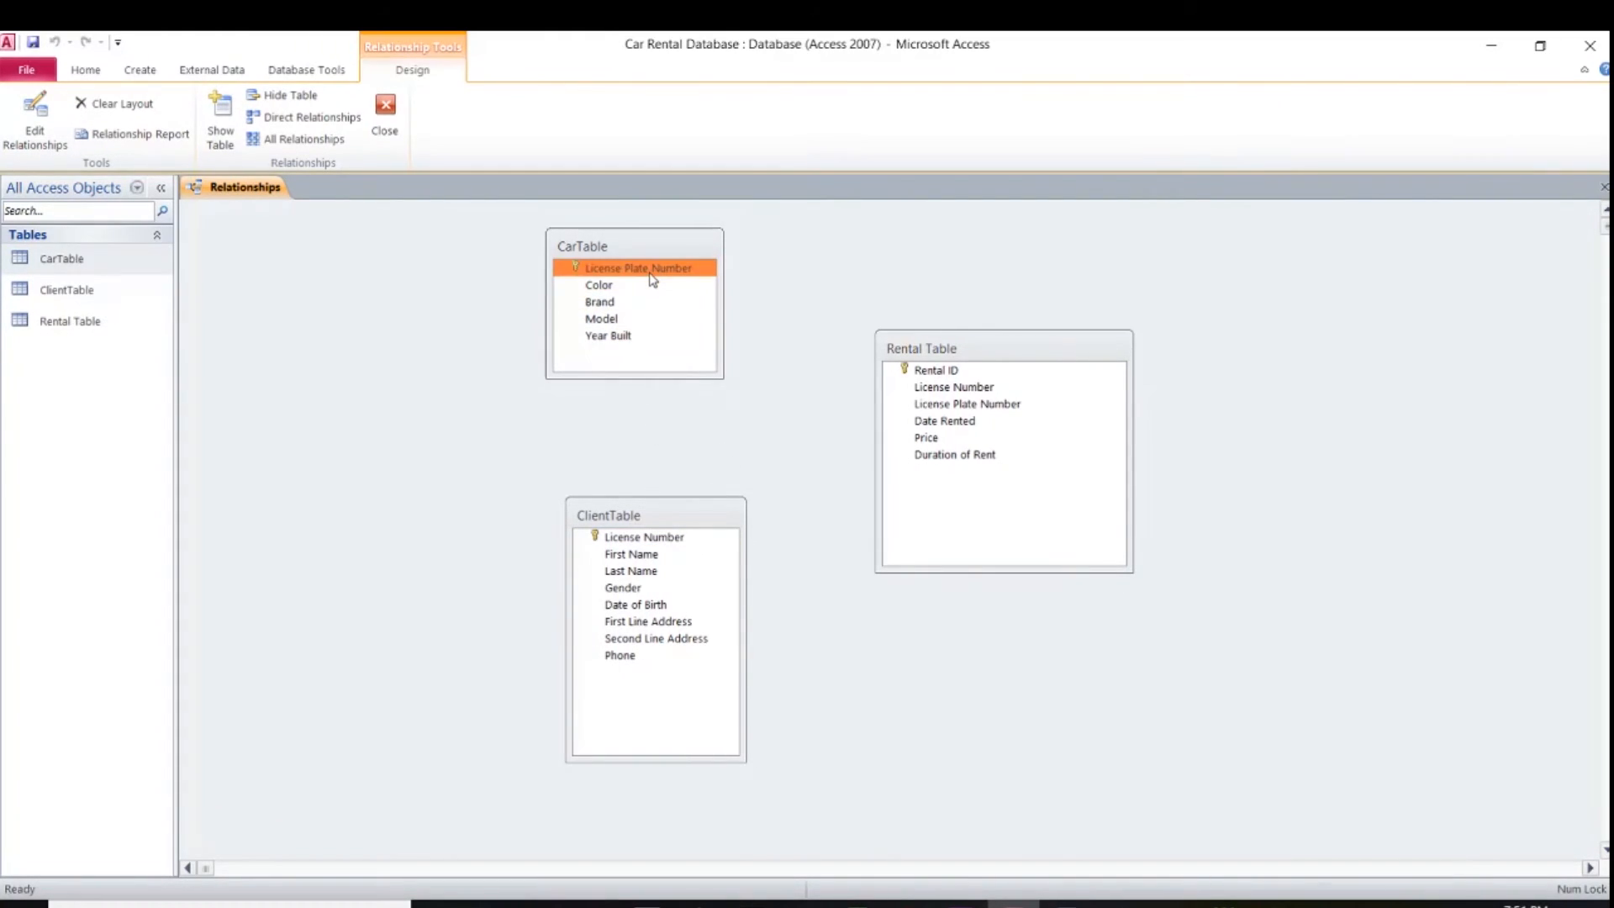
Create a relationship from License Plate Number in CarTable to License Plate Number in Rental Table, and nudge the CarTable box up
{"action": "left_click_drag", "start_coordinate": [653, 280], "coordinate": [971, 406]}
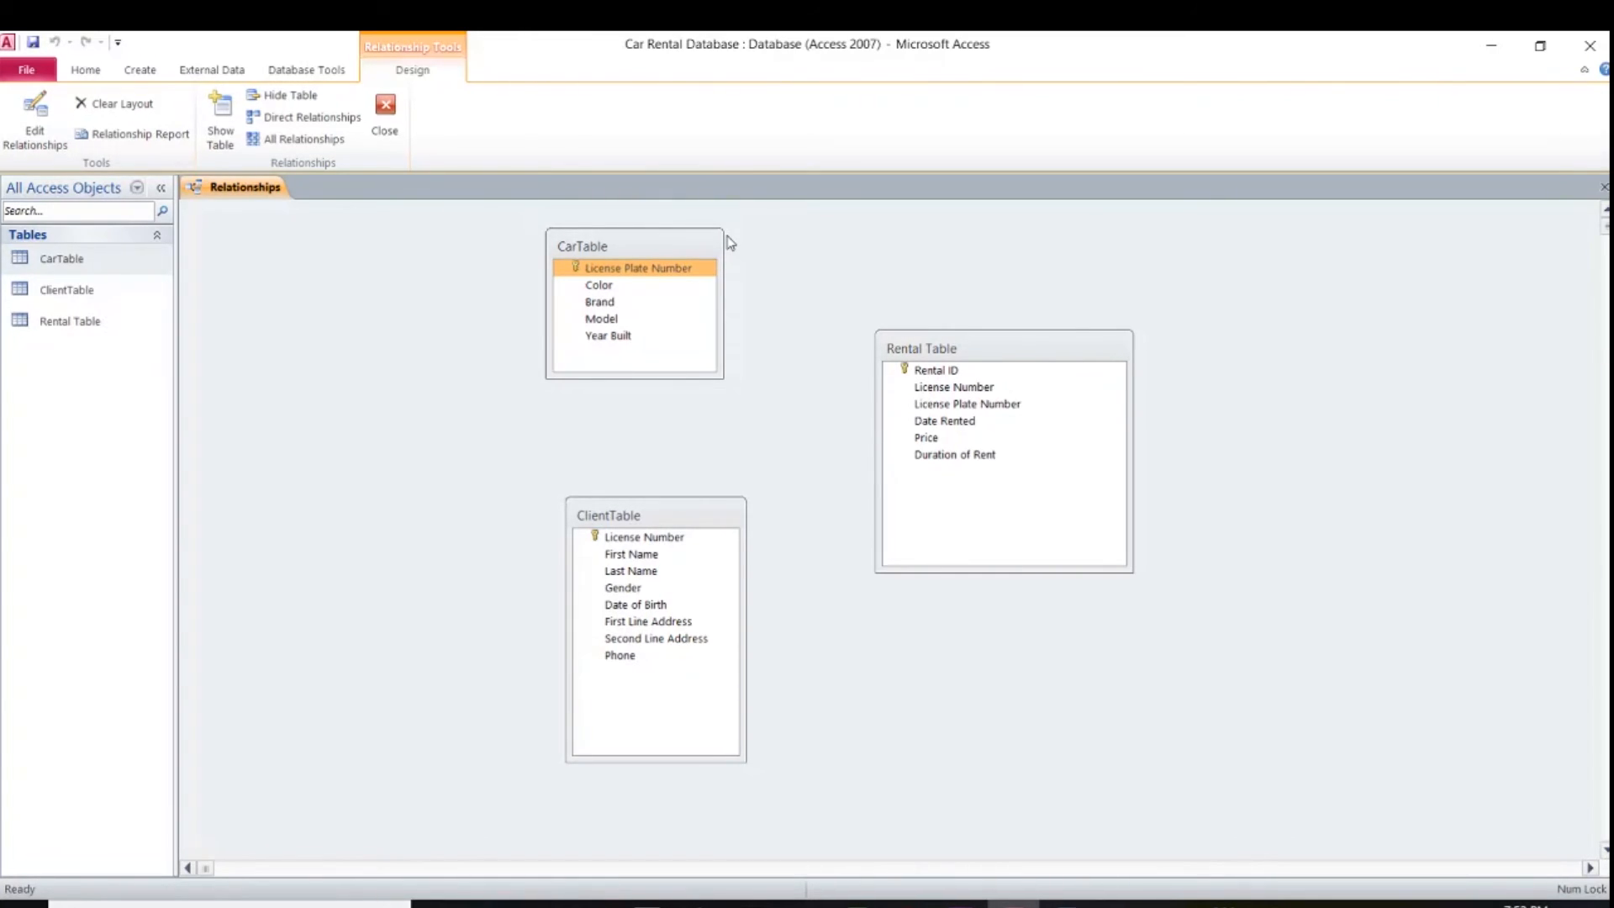
{"action": "left_click", "coordinate": [691, 271]}
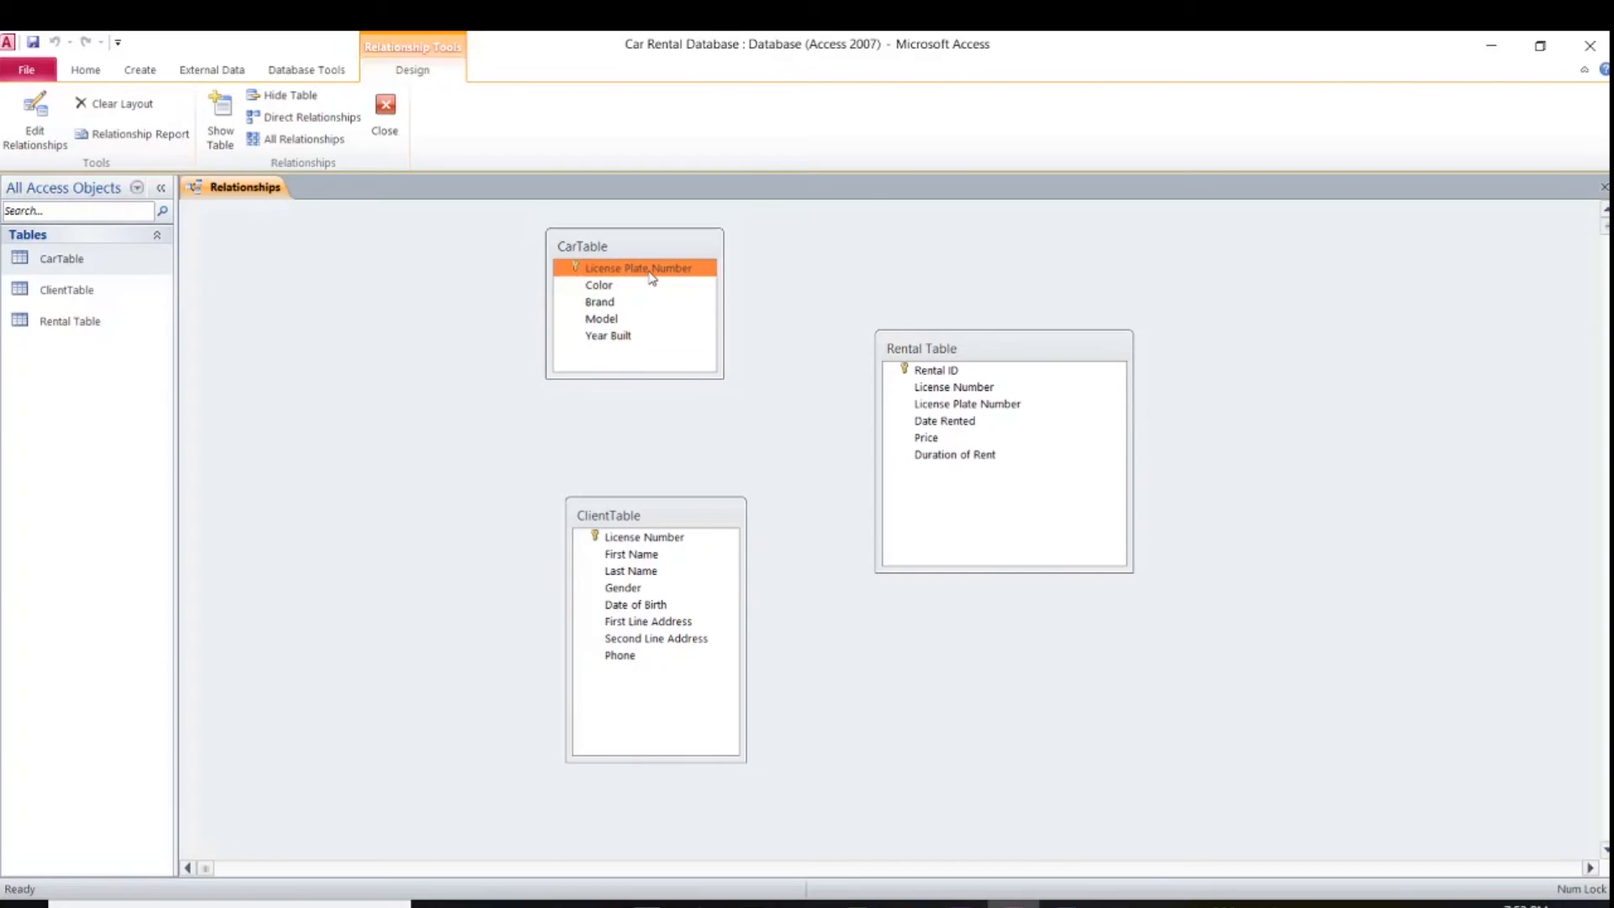
{"action": "left_click_drag", "start_coordinate": [649, 277], "coordinate": [967, 409]}
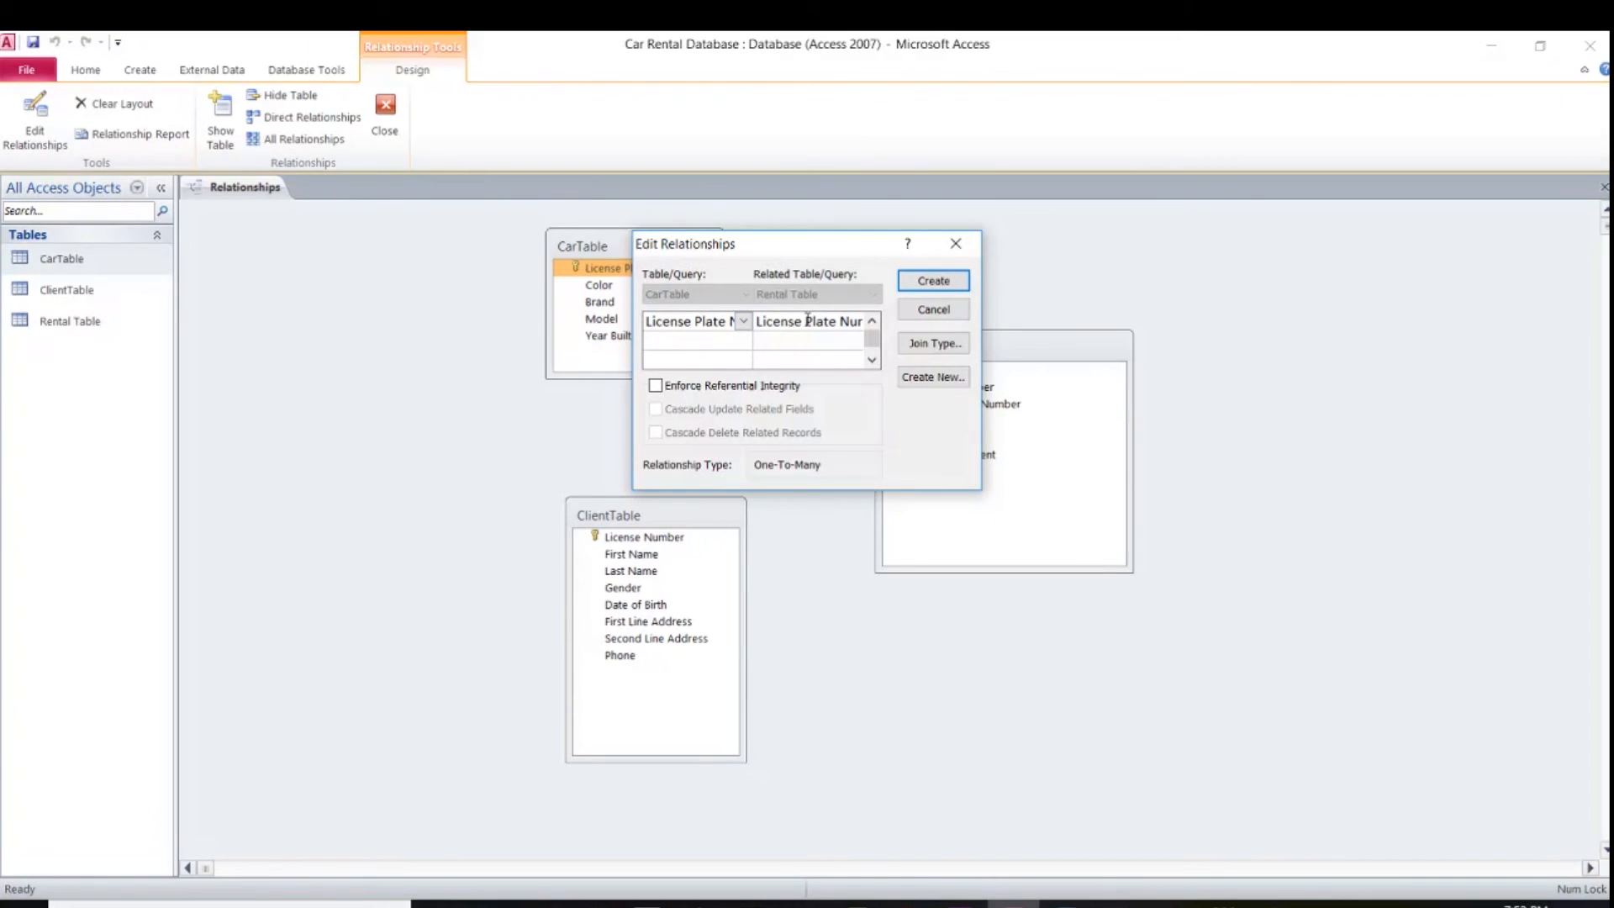
{"action": "left_click", "coordinate": [919, 290]}
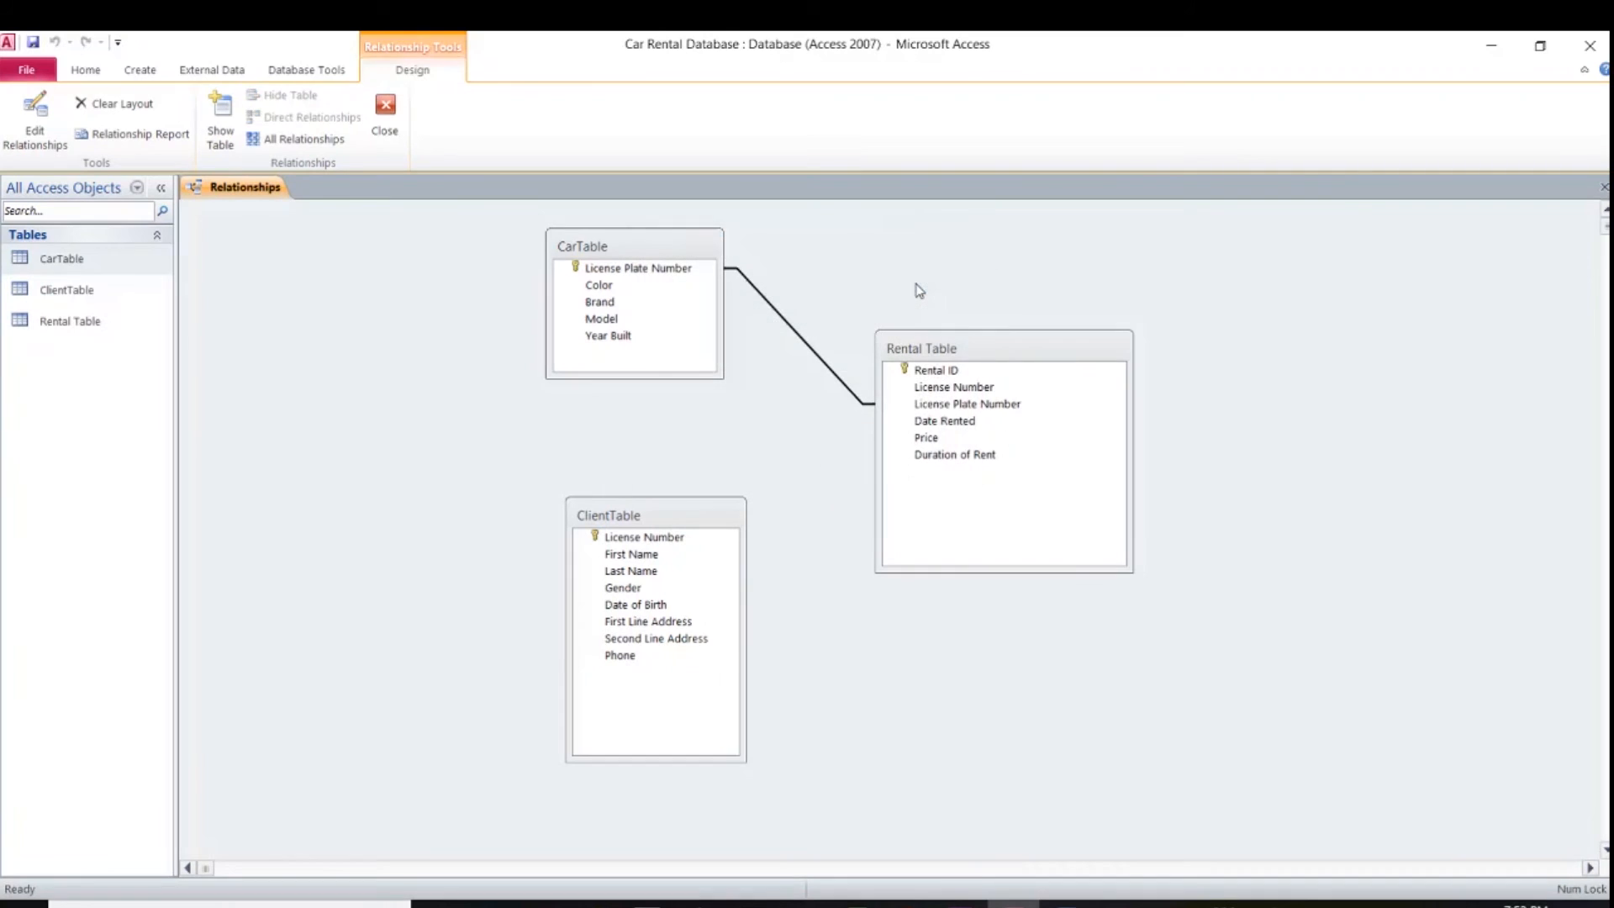
{"action": "mouse_move", "coordinate": [682, 246]}
{"action": "left_mouse_down"}
{"action": "mouse_move", "coordinate": [618, 345]}
{"action": "mouse_move", "coordinate": [683, 232]}
{"action": "left_mouse_up"}
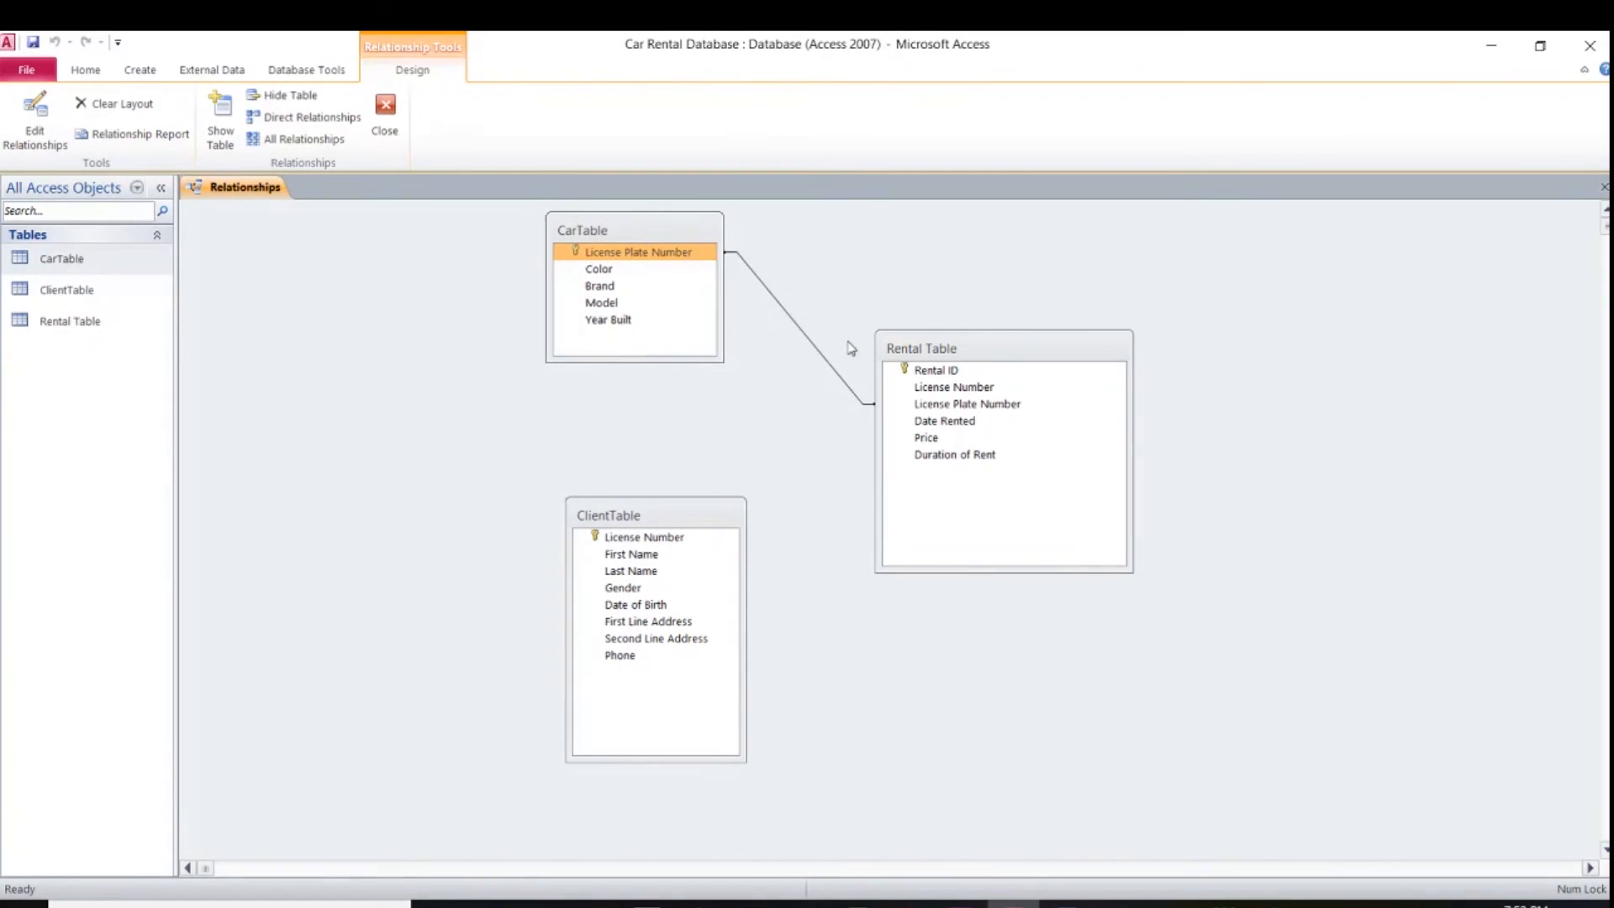
{"action": "left_click", "coordinate": [942, 404]}
{"action": "left_click", "coordinate": [620, 250]}
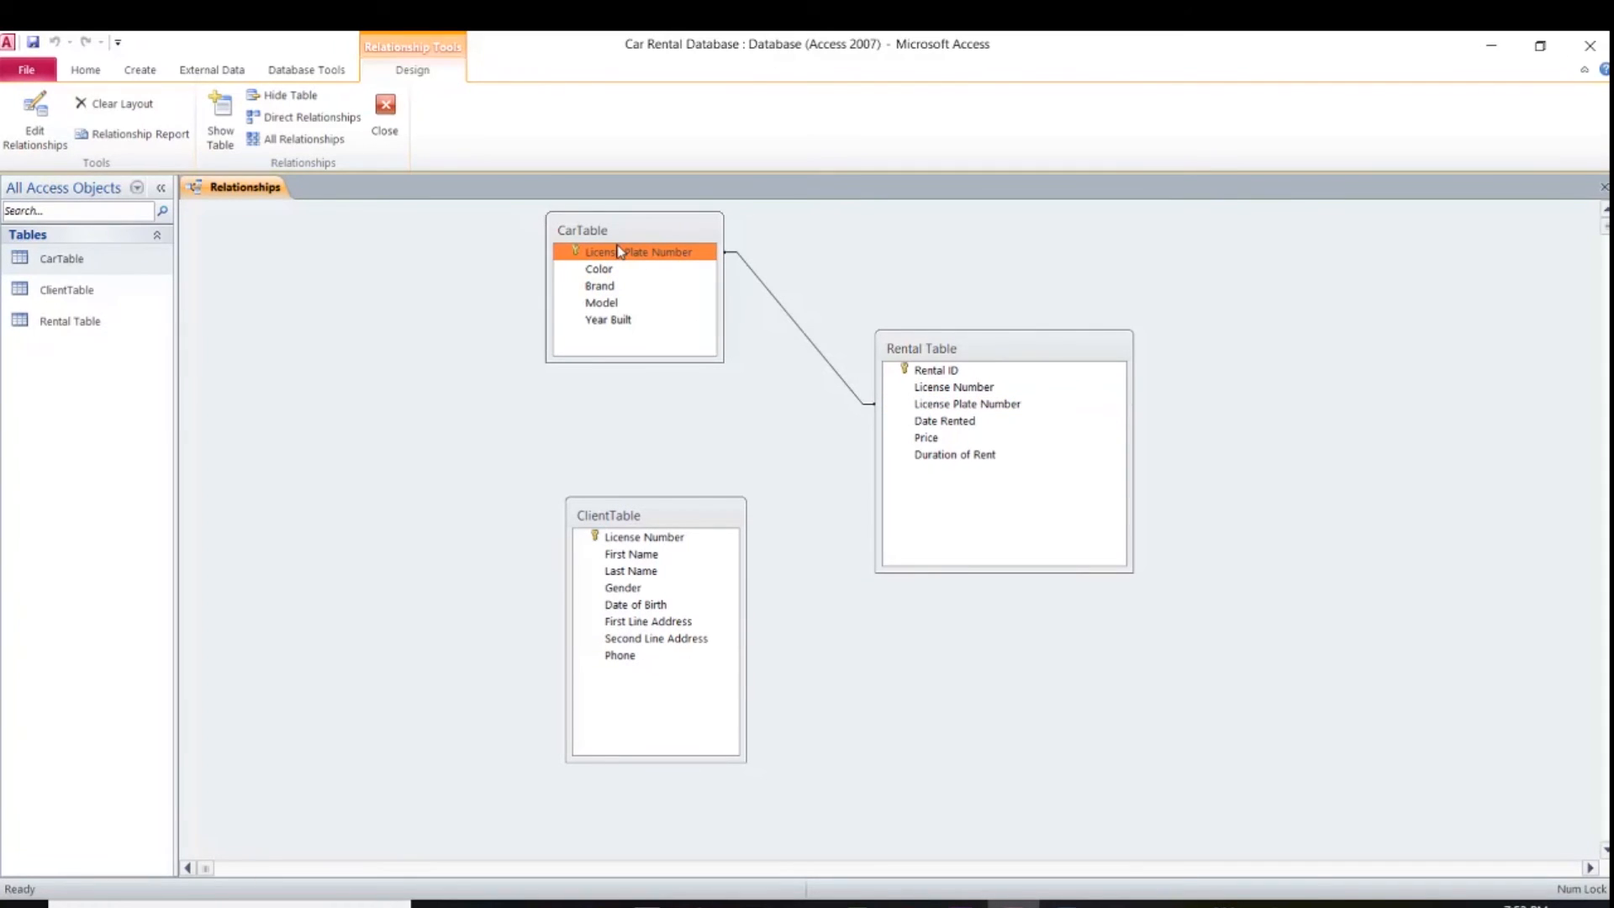
{"action": "right_click", "coordinate": [767, 292]}
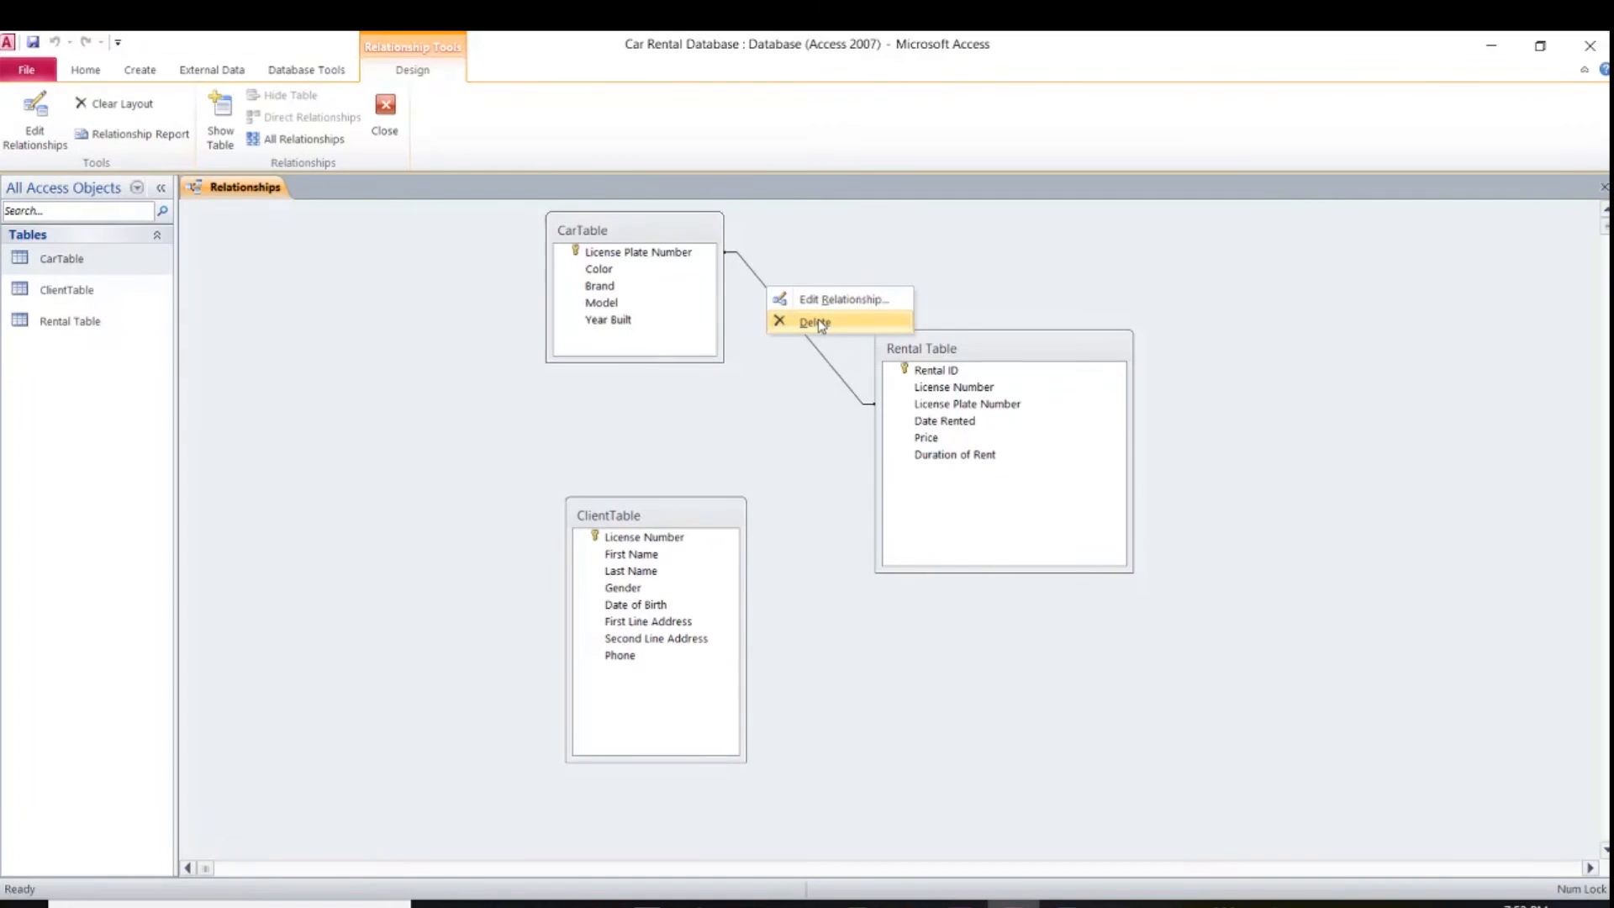
{"action": "left_click", "coordinate": [1056, 346]}
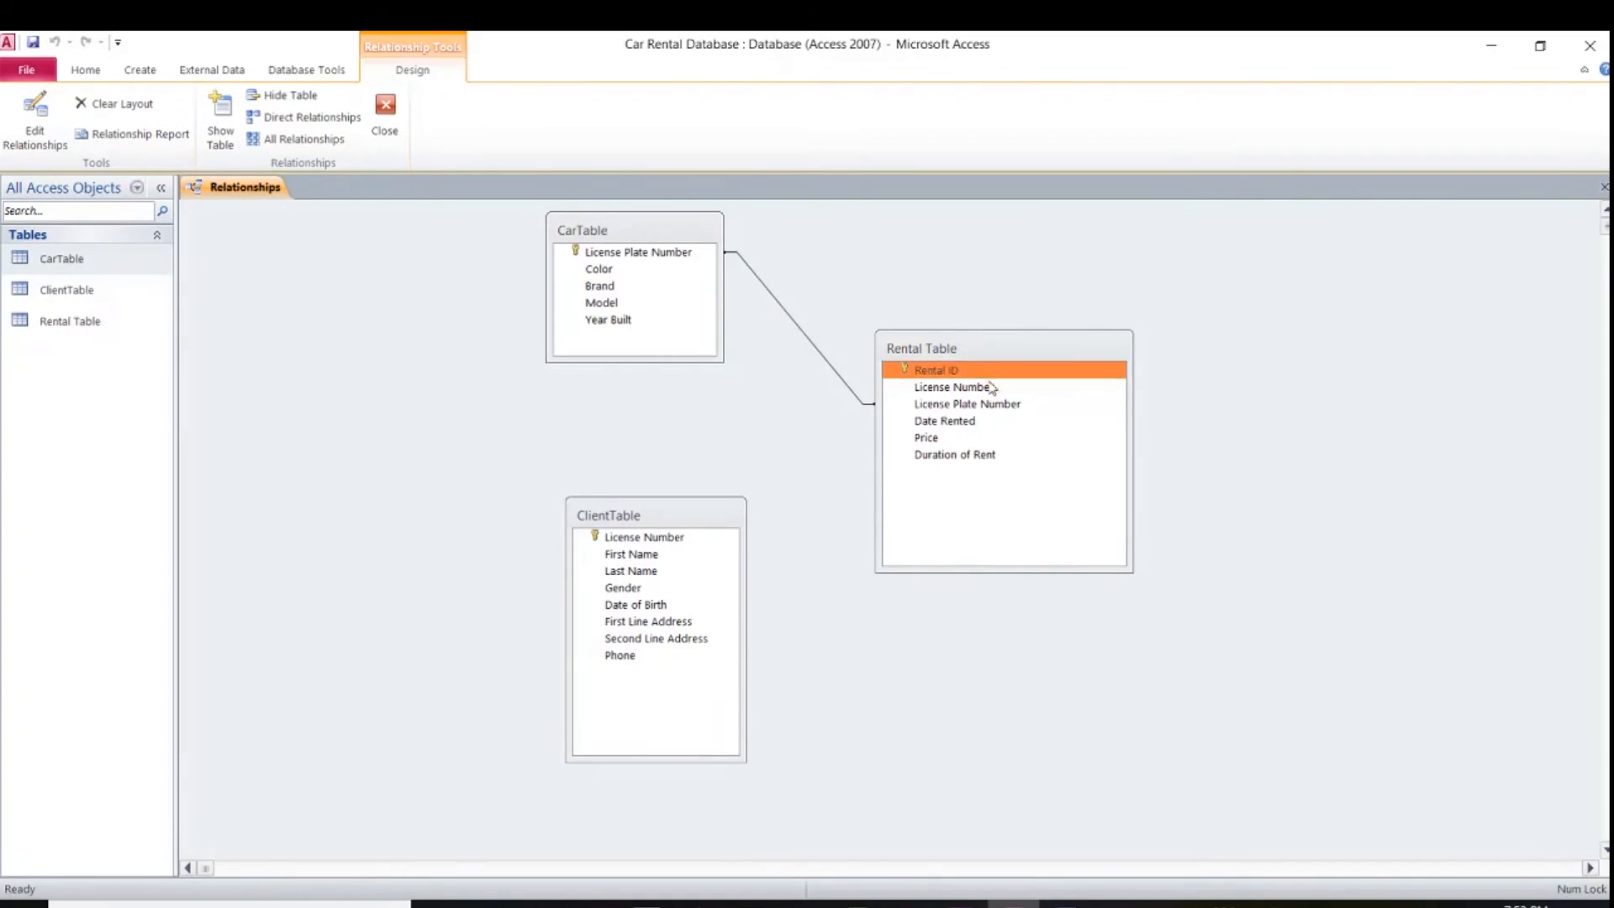
Create a relationship from License Number in ClientTable to License Number in Rental Table
{"action": "left_click", "coordinate": [675, 542]}
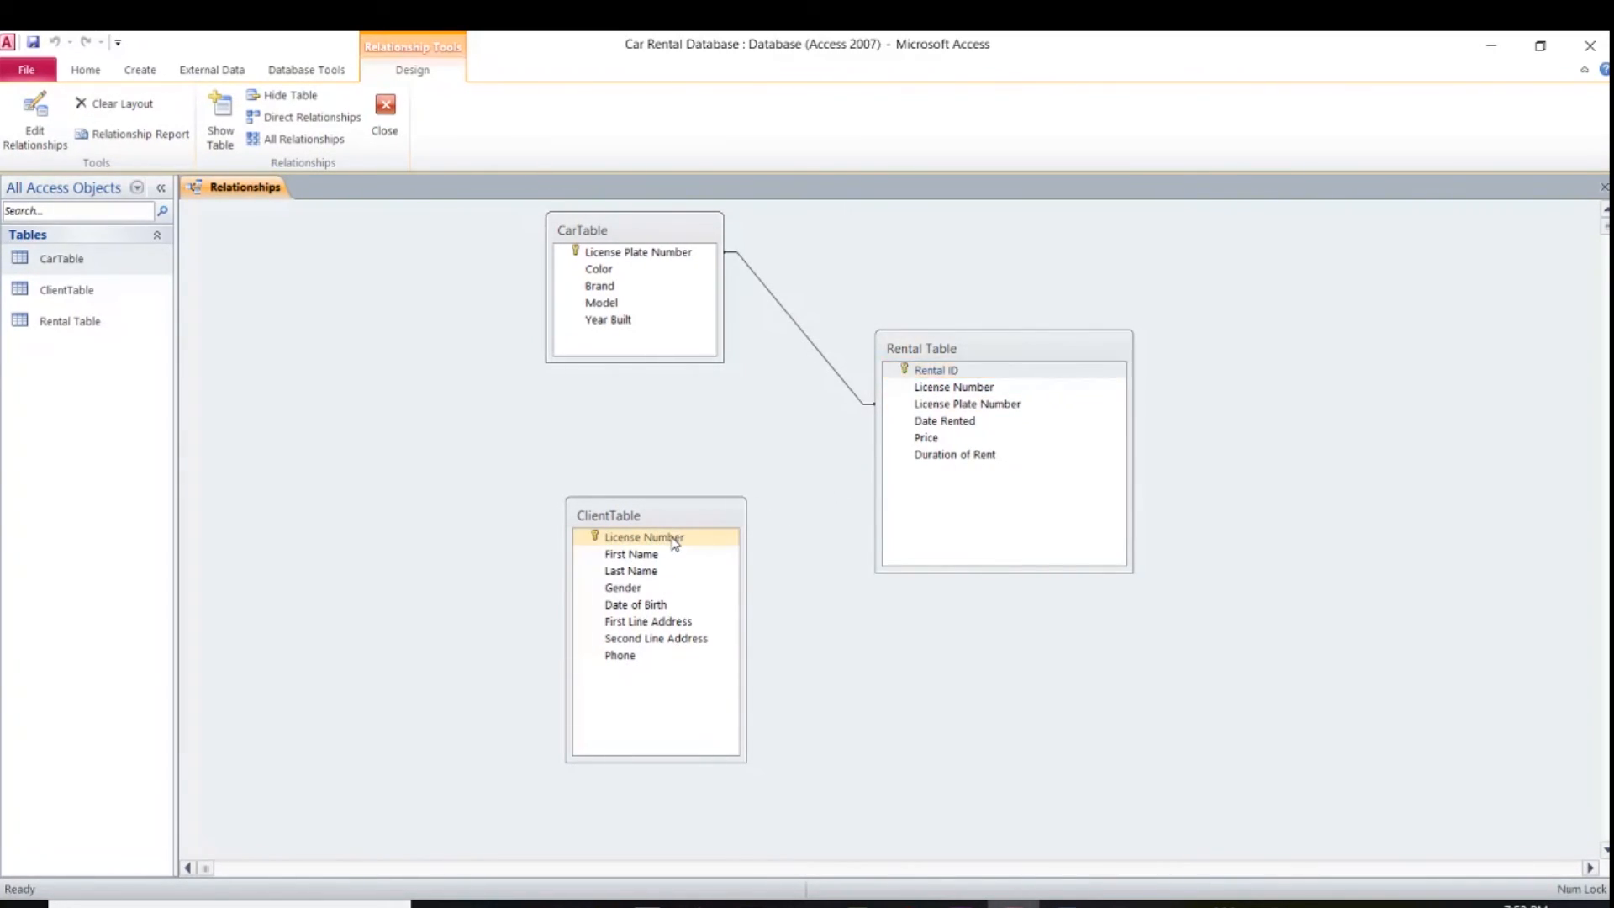
{"action": "left_click_drag", "start_coordinate": [674, 542], "coordinate": [943, 392]}
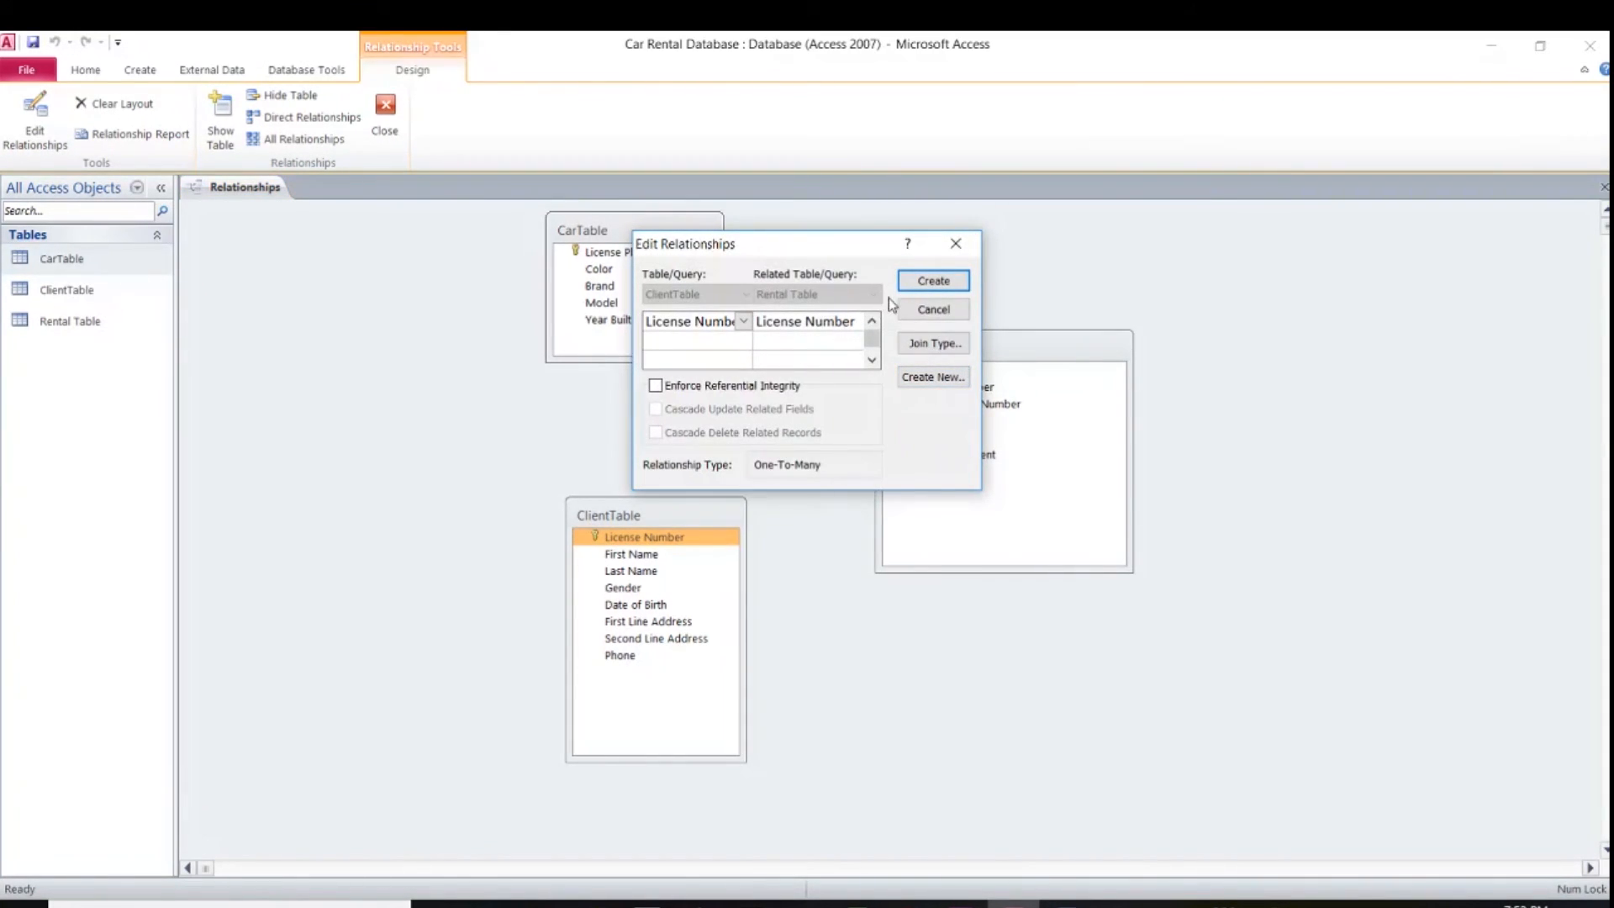
{"action": "left_click", "coordinate": [913, 287]}
Swap the ClientTable and CarTable boxes so that ClientTable sits above CarTable and the relationship lines do not cross
{"action": "left_click", "coordinate": [667, 265]}
{"action": "left_click_drag", "start_coordinate": [659, 230], "coordinate": [1084, 644]}
{"action": "left_click_drag", "start_coordinate": [640, 516], "coordinate": [570, 233]}
{"action": "left_click_drag", "start_coordinate": [1030, 641], "coordinate": [564, 551]}
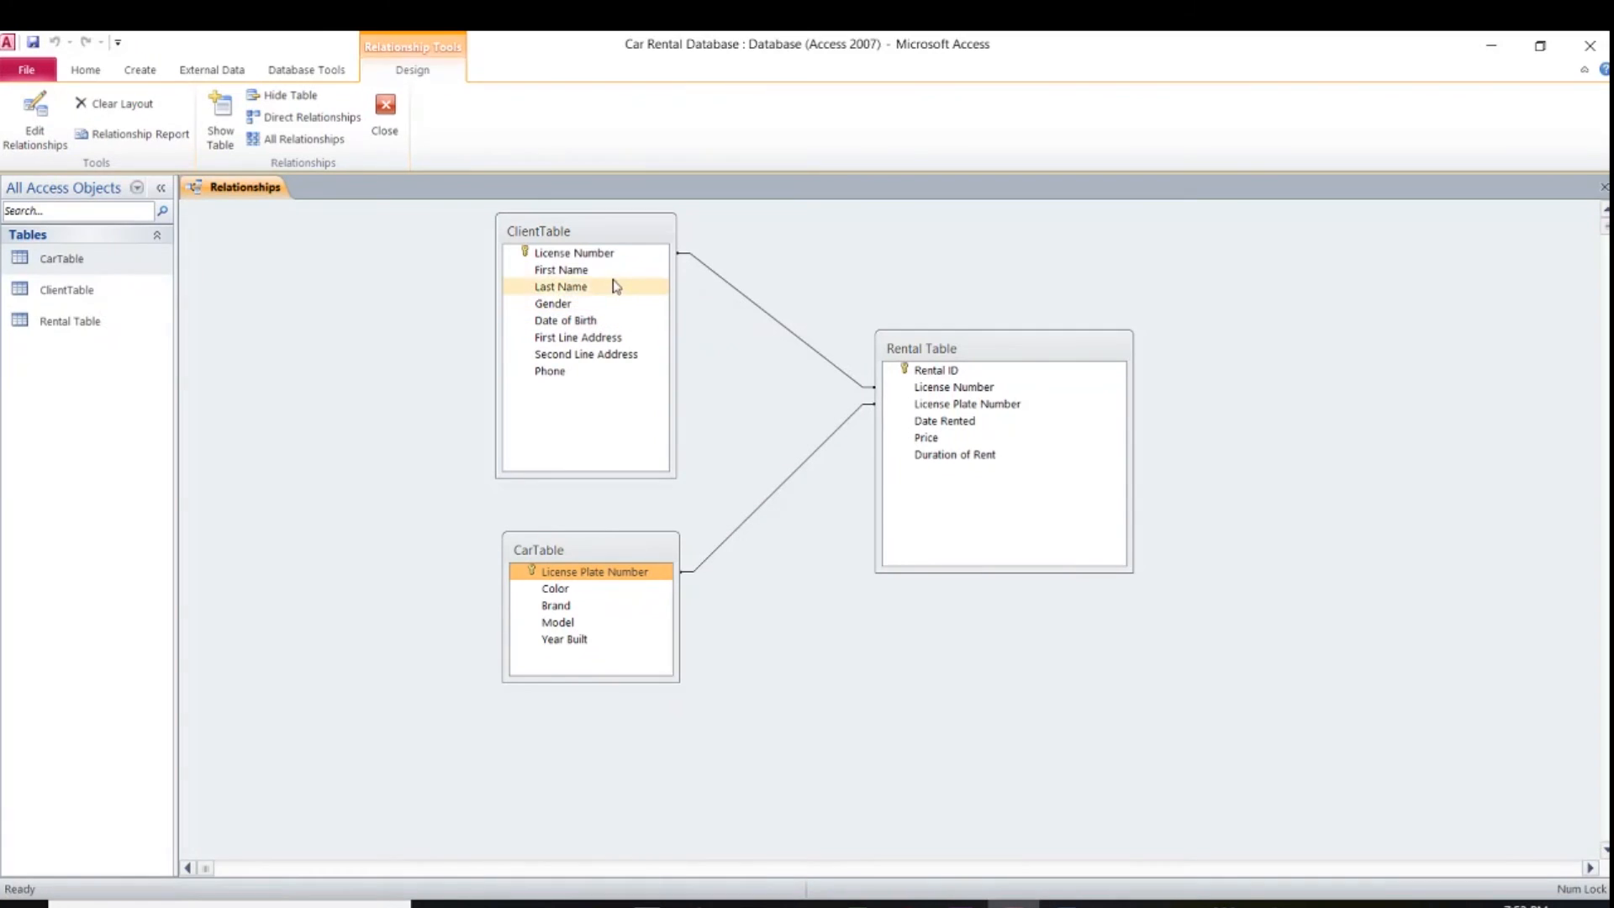